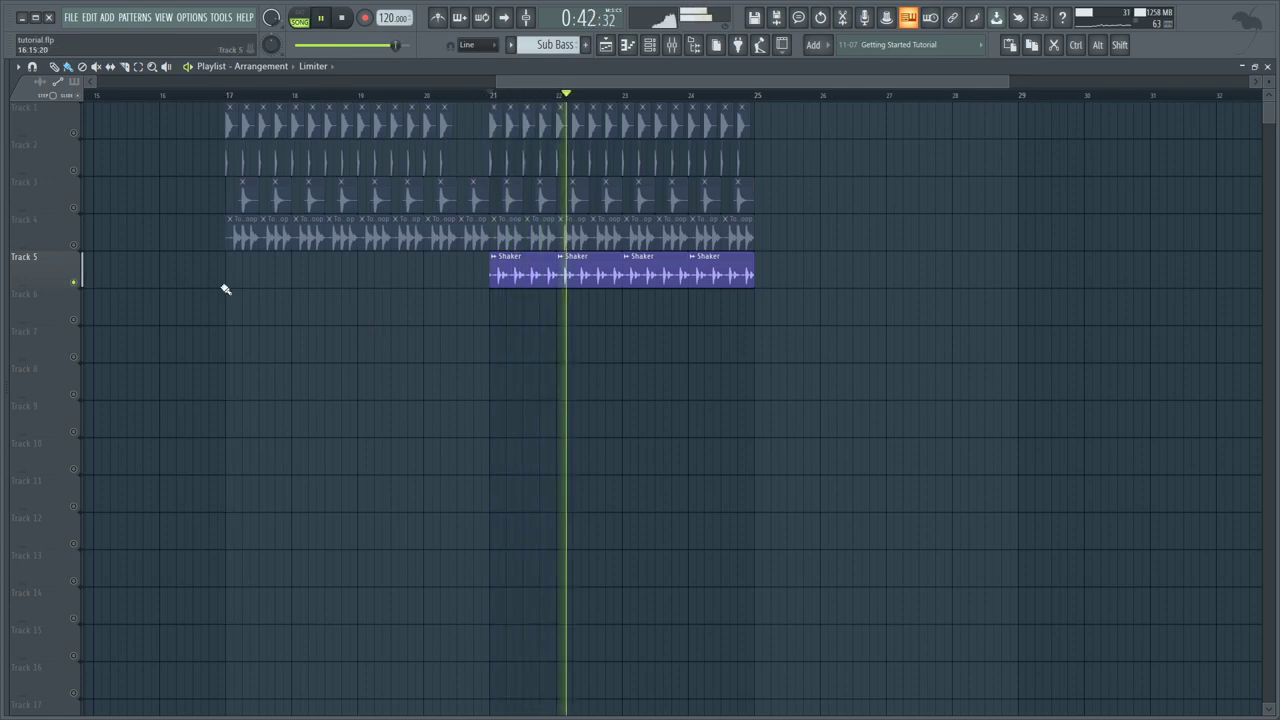
Step: Take the Shaker track out of solo and play all drum tracks together with the Fill clip on Track 6
key("space")
right_click(74, 283)
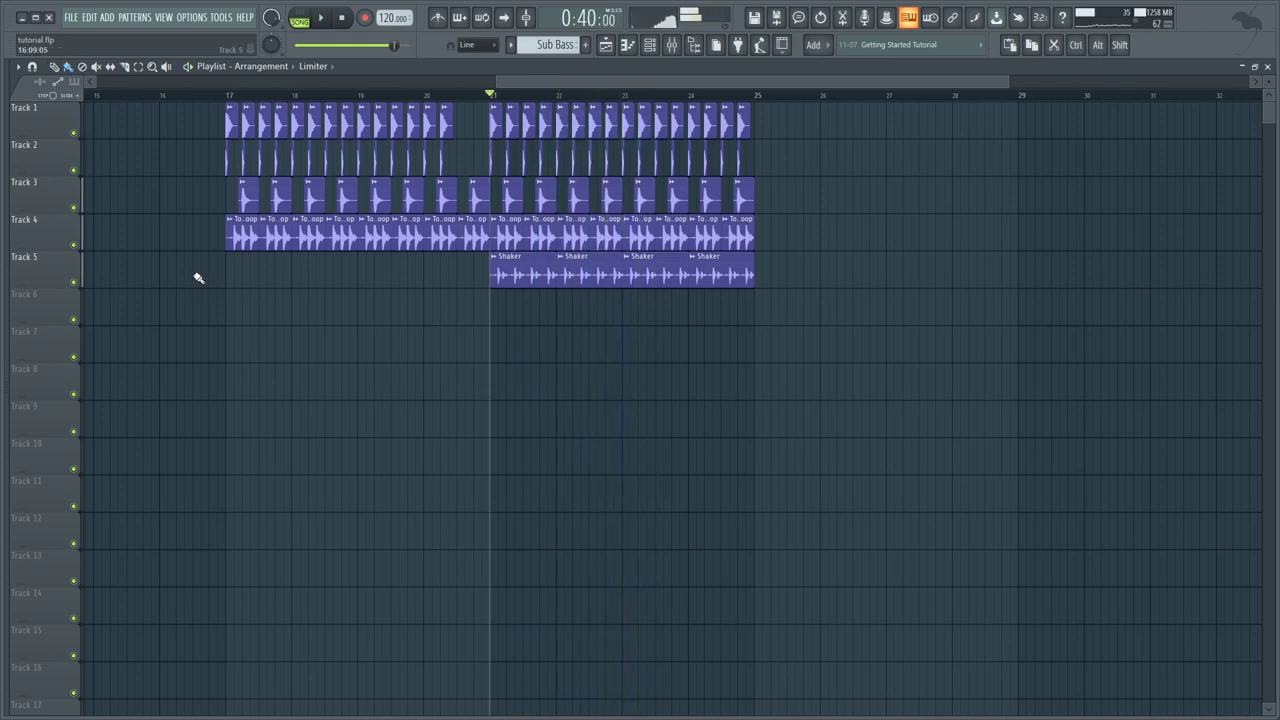
right_click(74, 320)
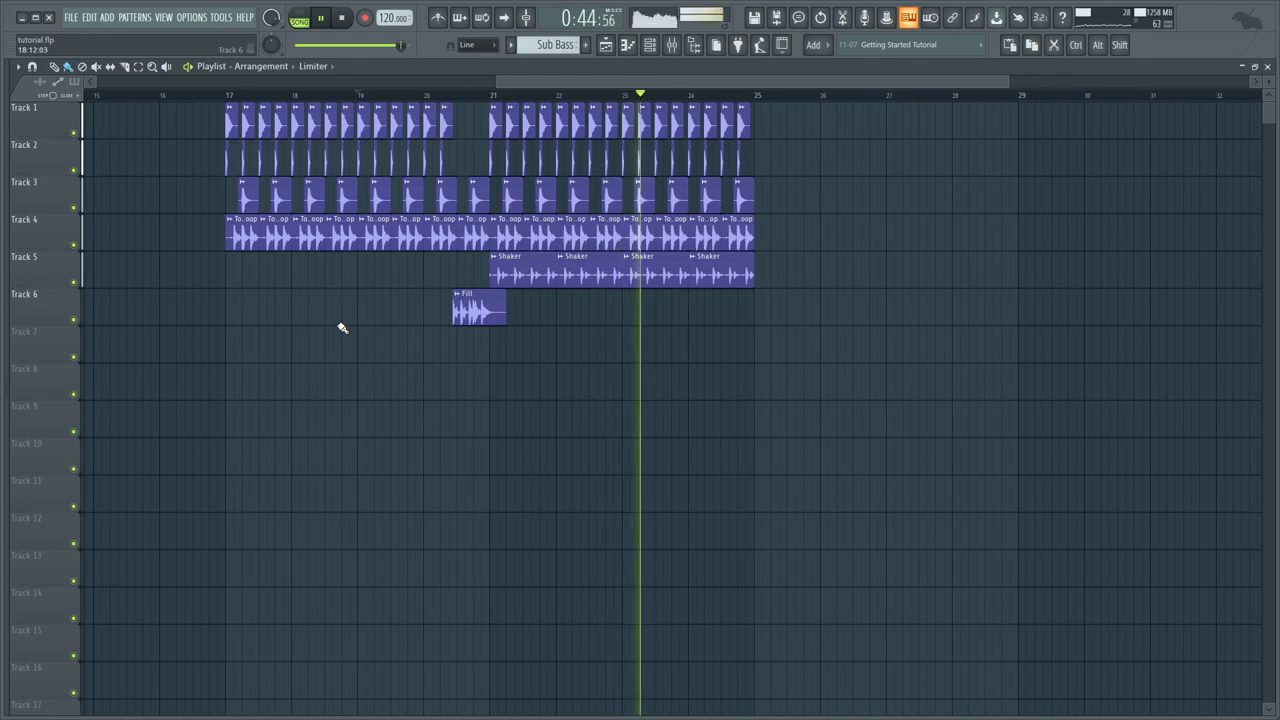
key("space")
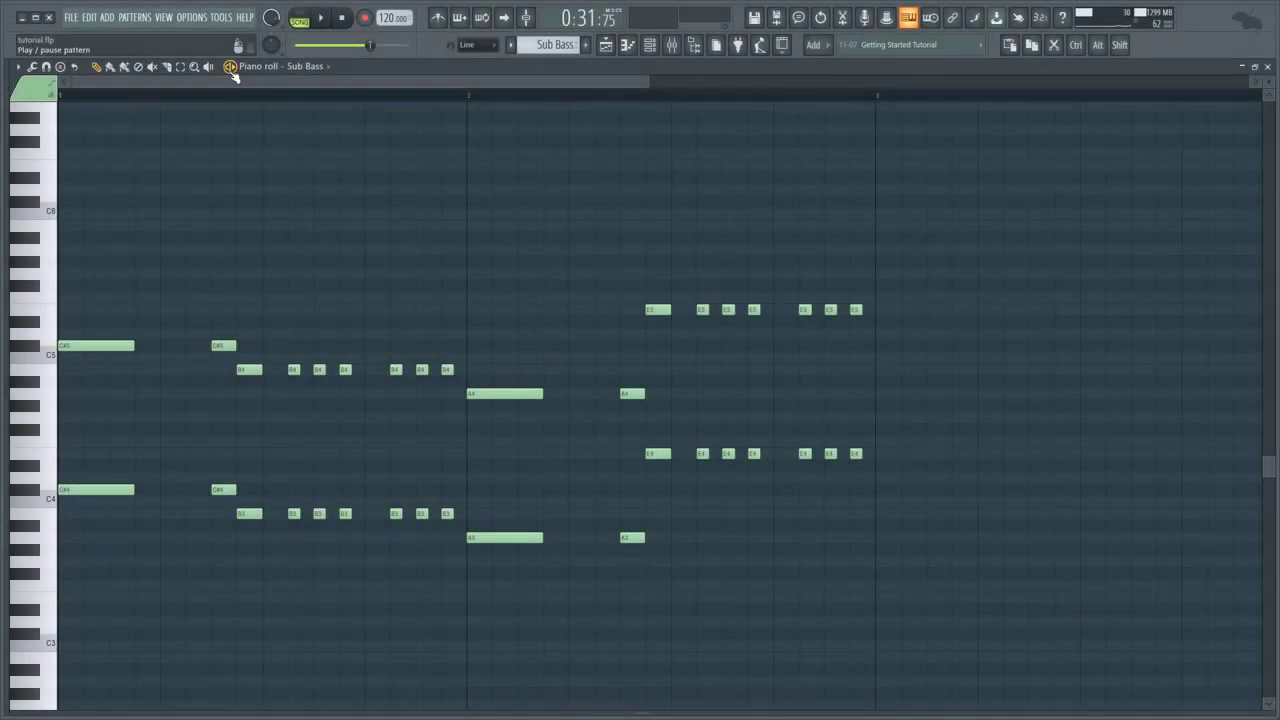
Step: Play the Sub Bass pattern and open the Sub Bass channel's 3x Osc instrument
key("space")
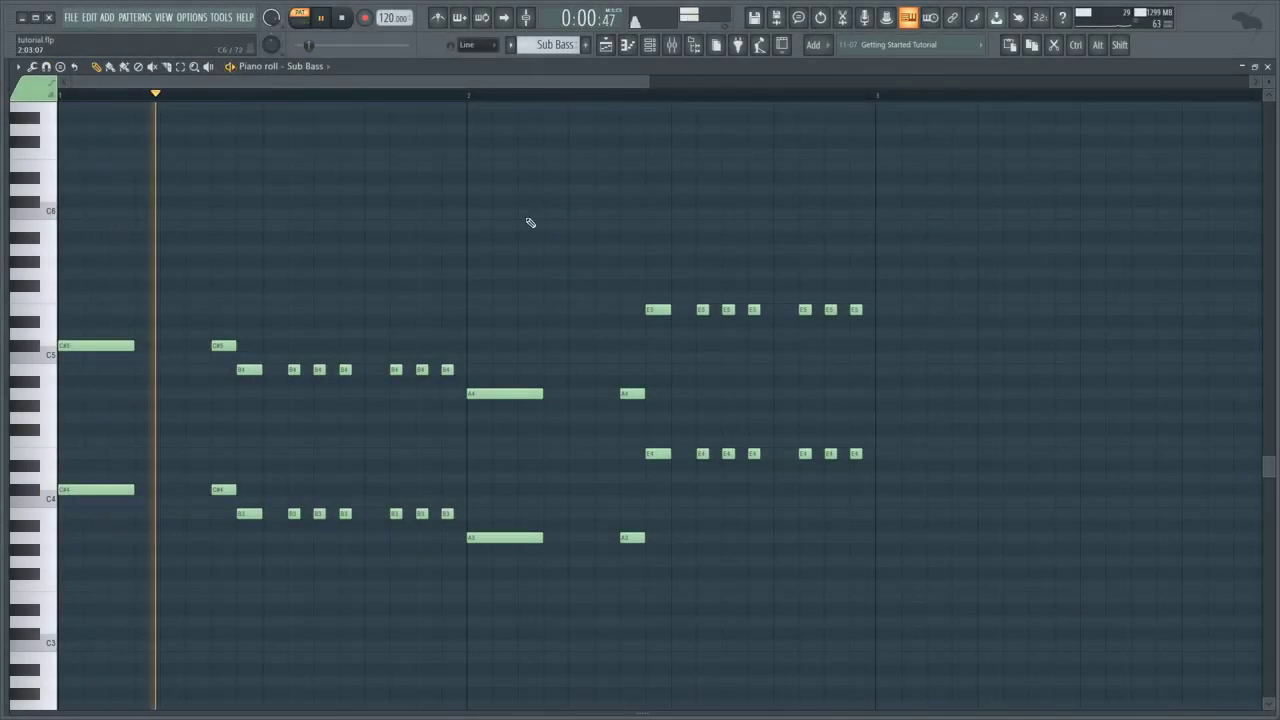
key("F6")
left_click(440, 157)
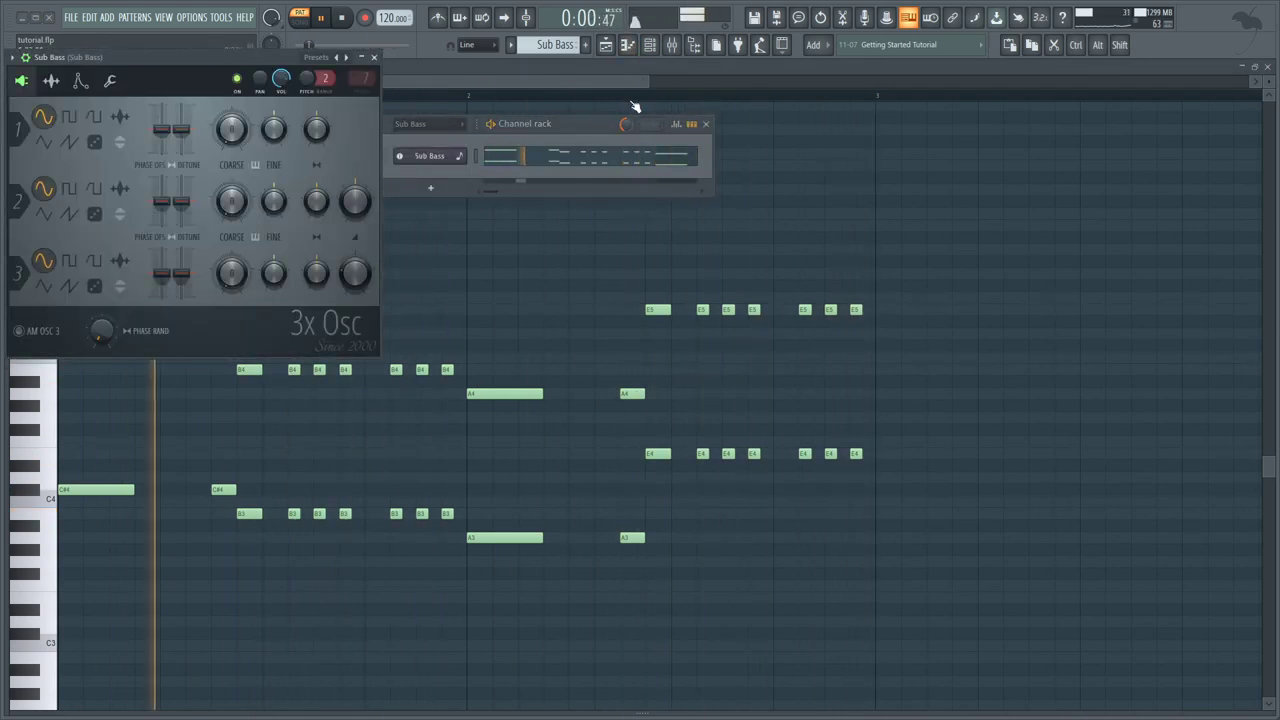
Step: Open and enable Fruity Blood Overdrive, FabFilter Pro-Q 2 and Fruity Balance on the Sub Bass mixer track, auditioning them with the pattern
left_click(673, 47)
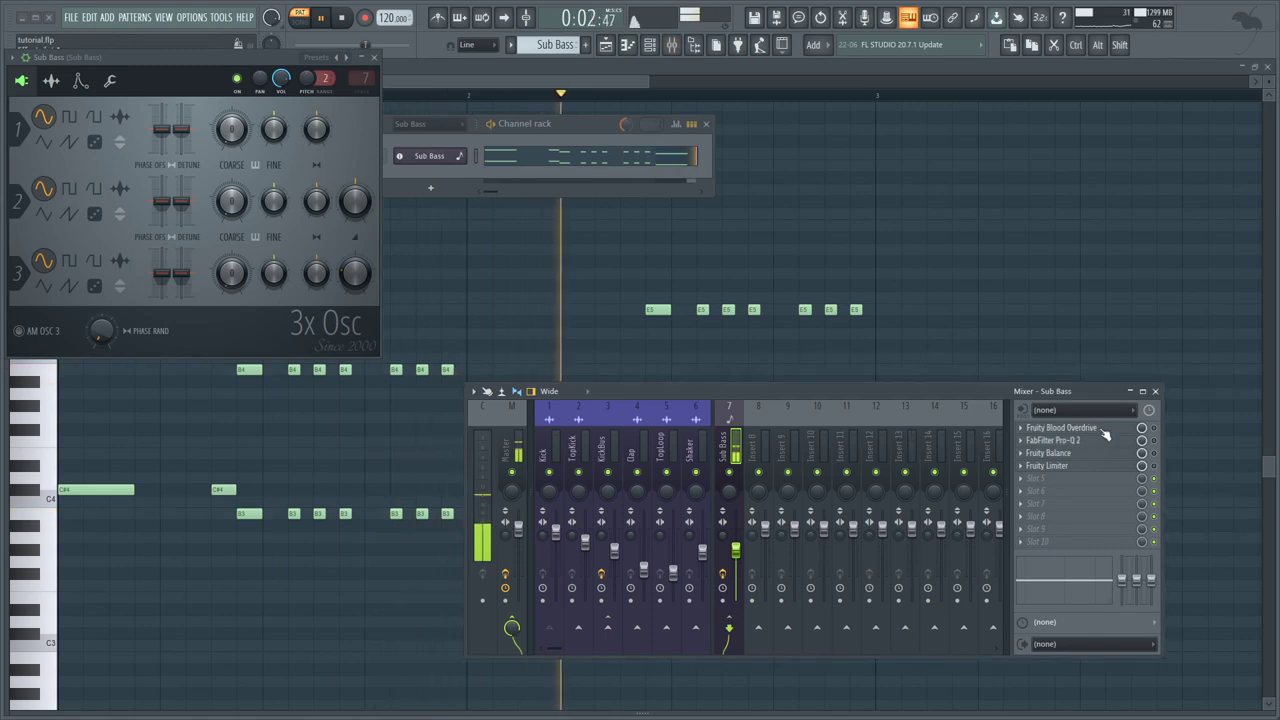
key("space")
left_click(1100, 430)
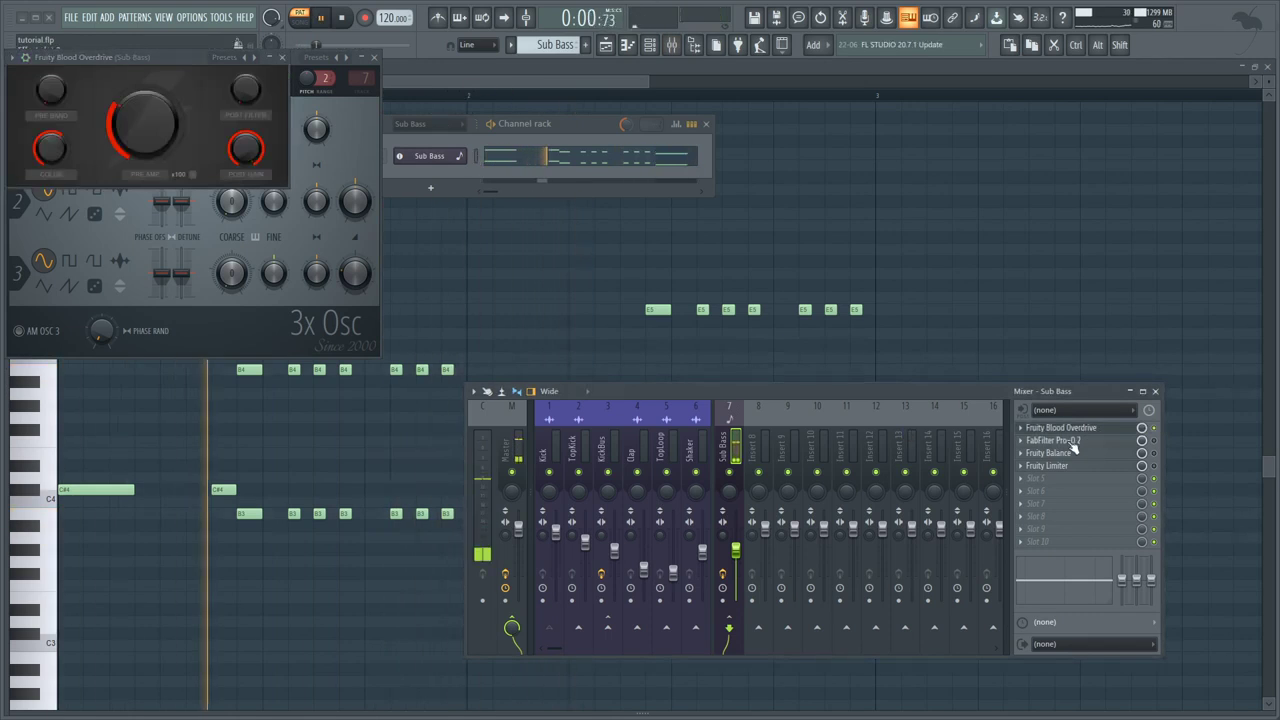
left_click(1066, 441)
left_click(1155, 450)
key("space")
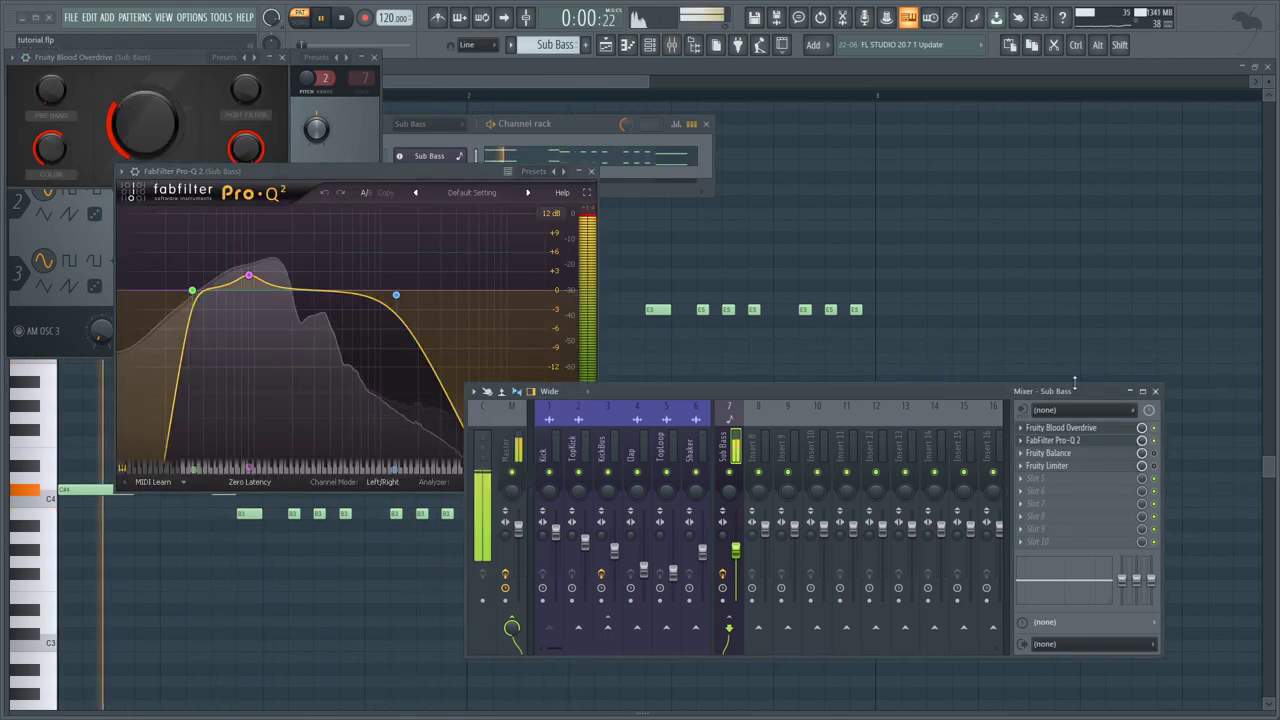
left_click(1048, 453)
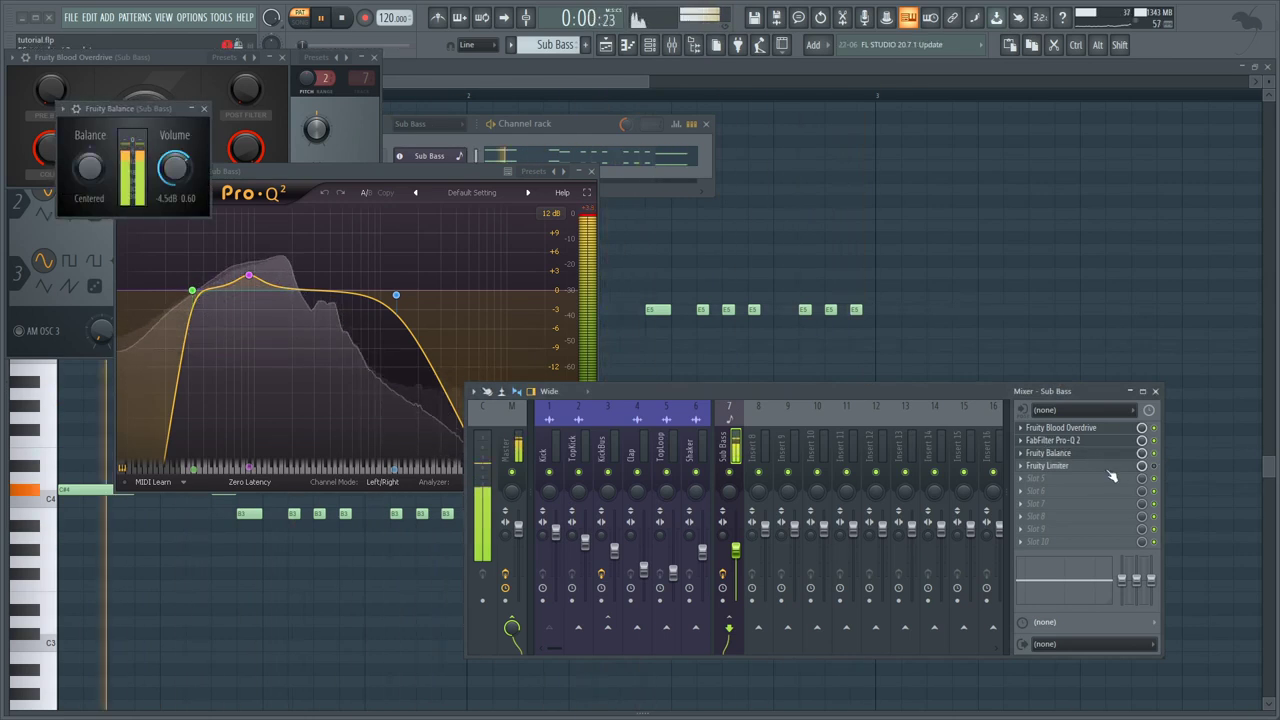
Step: Inspect the Sub Bass track's Fruity Limiter during playback, and close the limiter, mixer and channel rack
left_click(1062, 466)
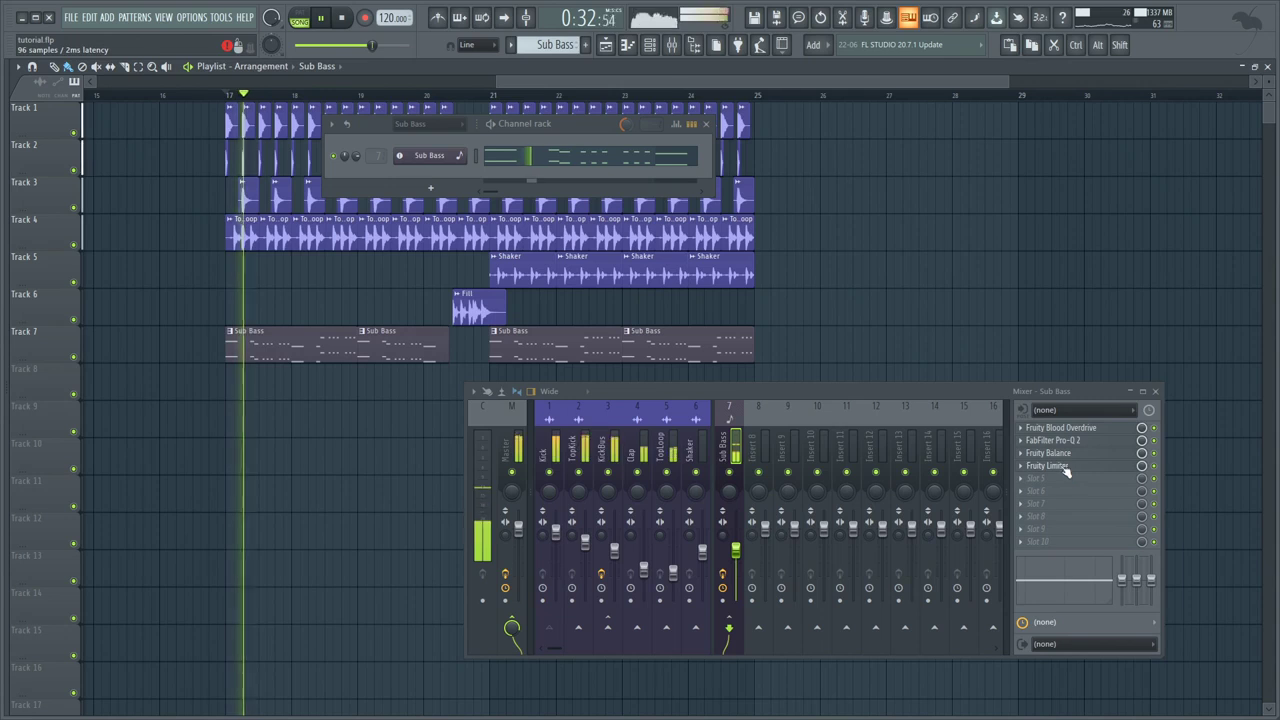
left_click(1066, 466)
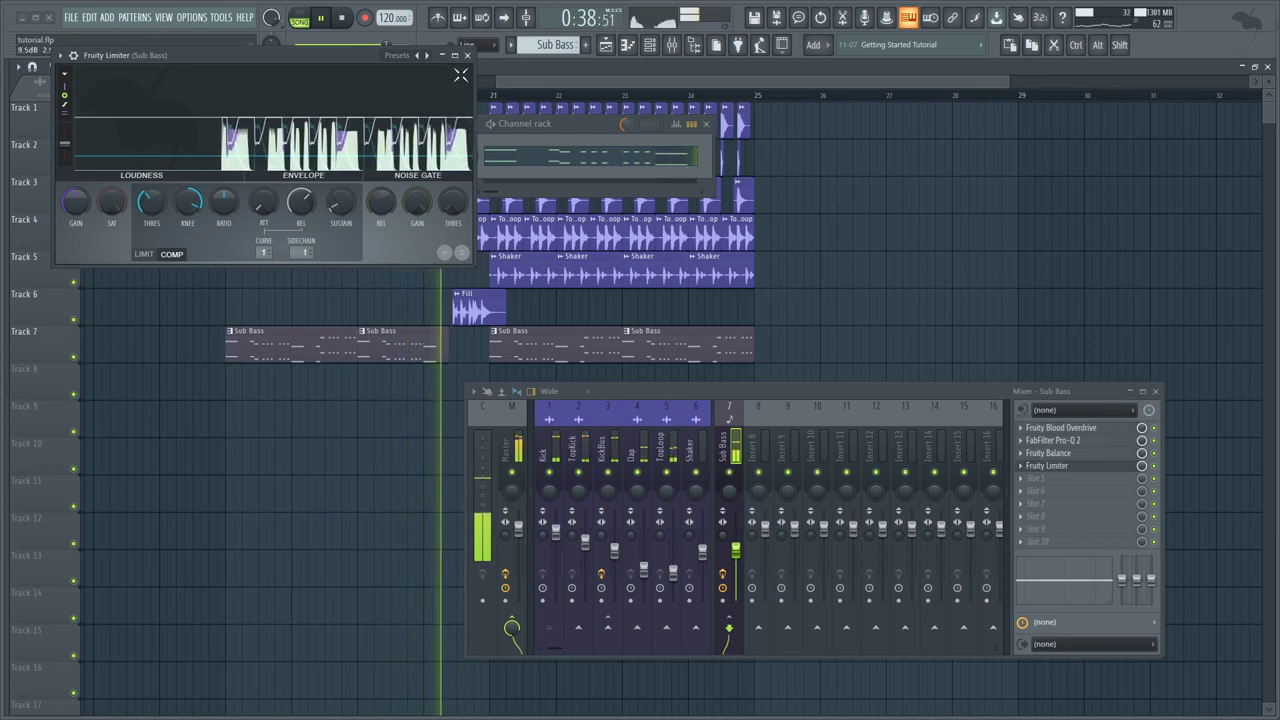
left_click(467, 55)
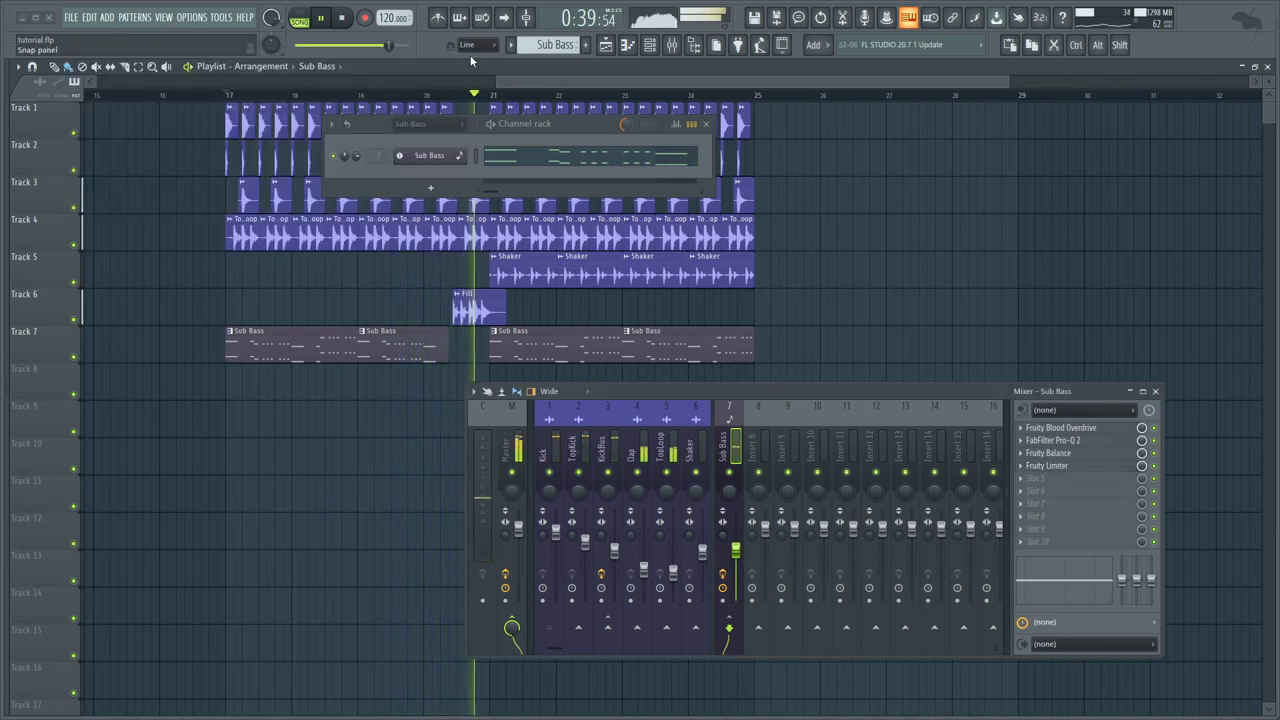
left_click(1156, 391)
key("F6")
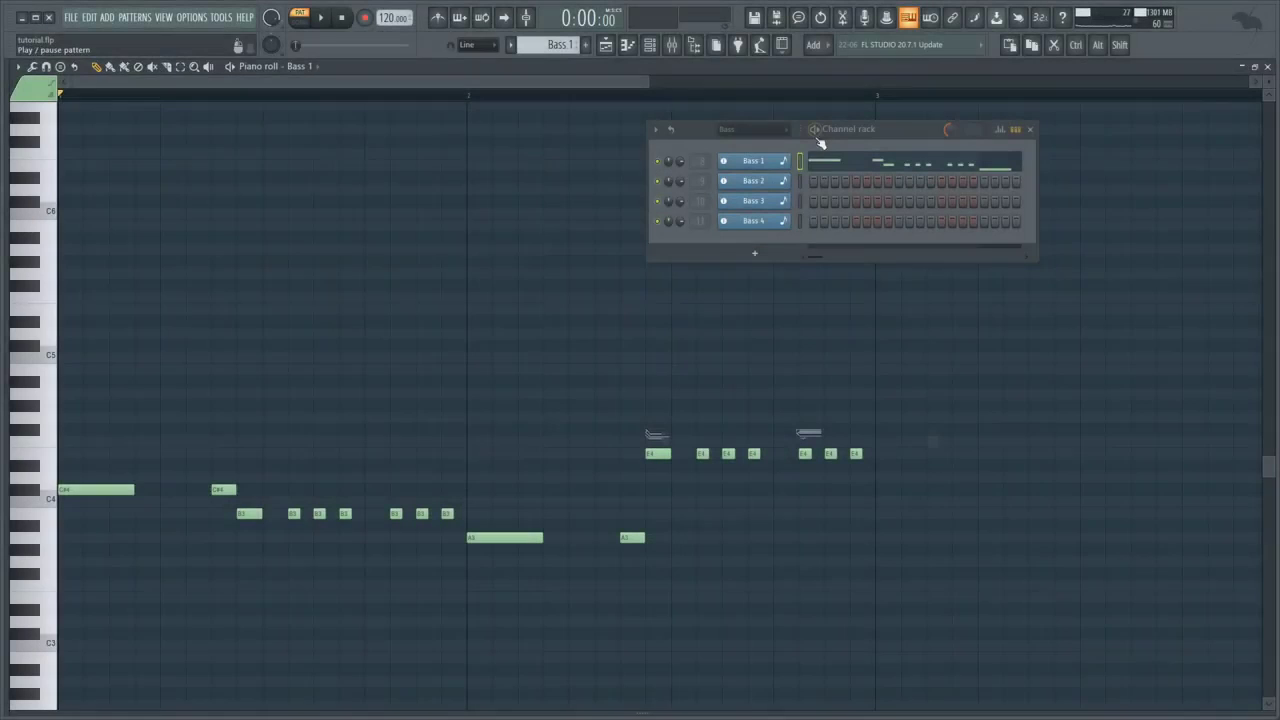
Step: Audition the Bass 1 and Bass 2 patterns and inspect the Sylenth1 patch of each
key("space")
left_click(768, 166)
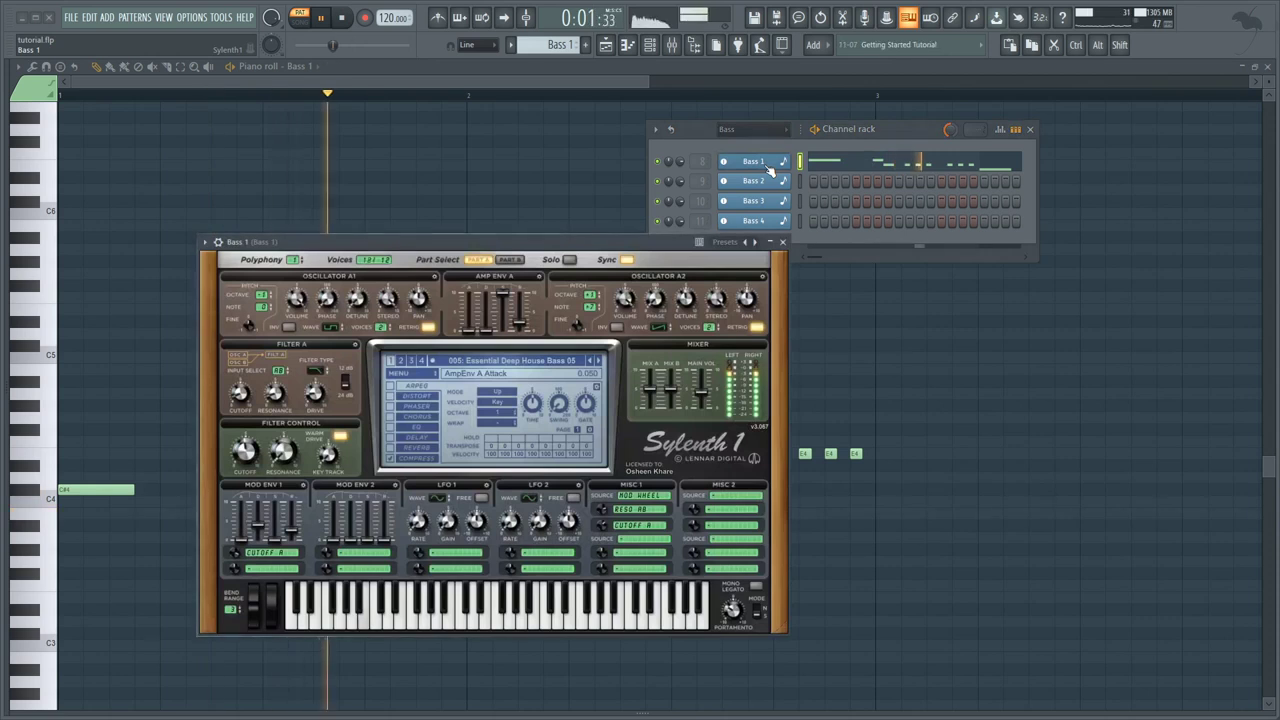
left_click(784, 242)
scroll(565, 45, "down", 1)
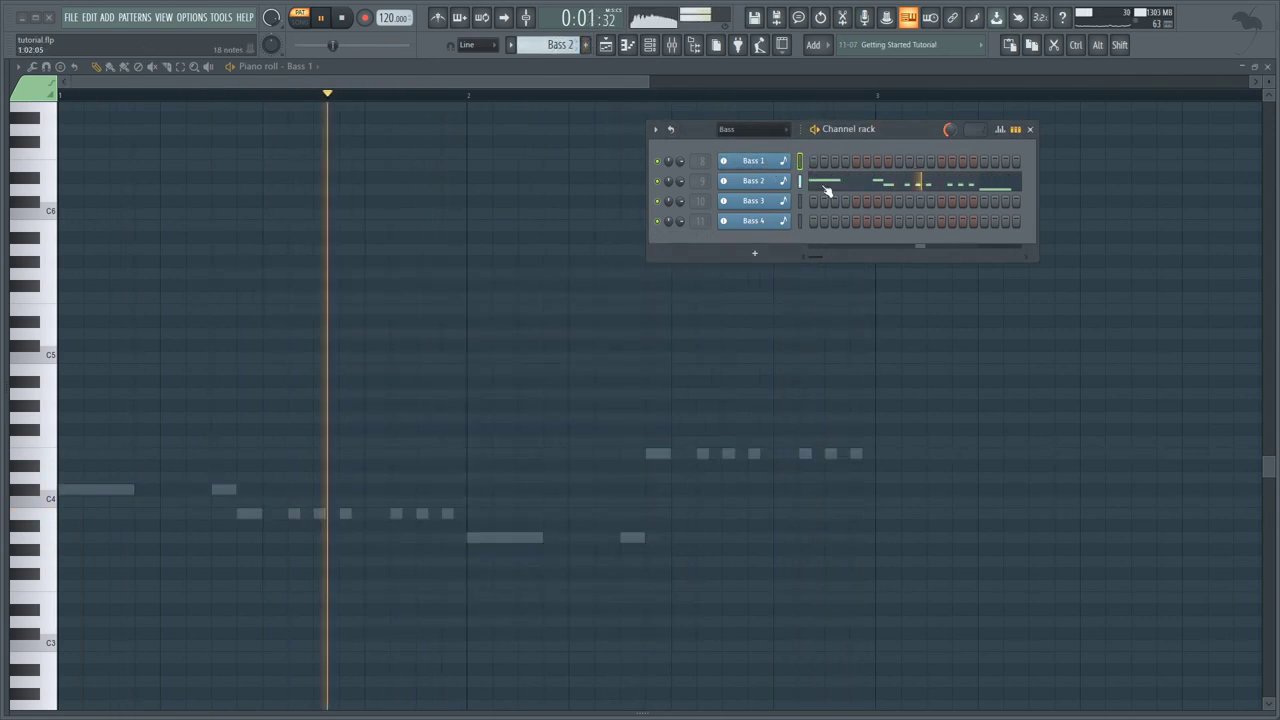
left_click(764, 186)
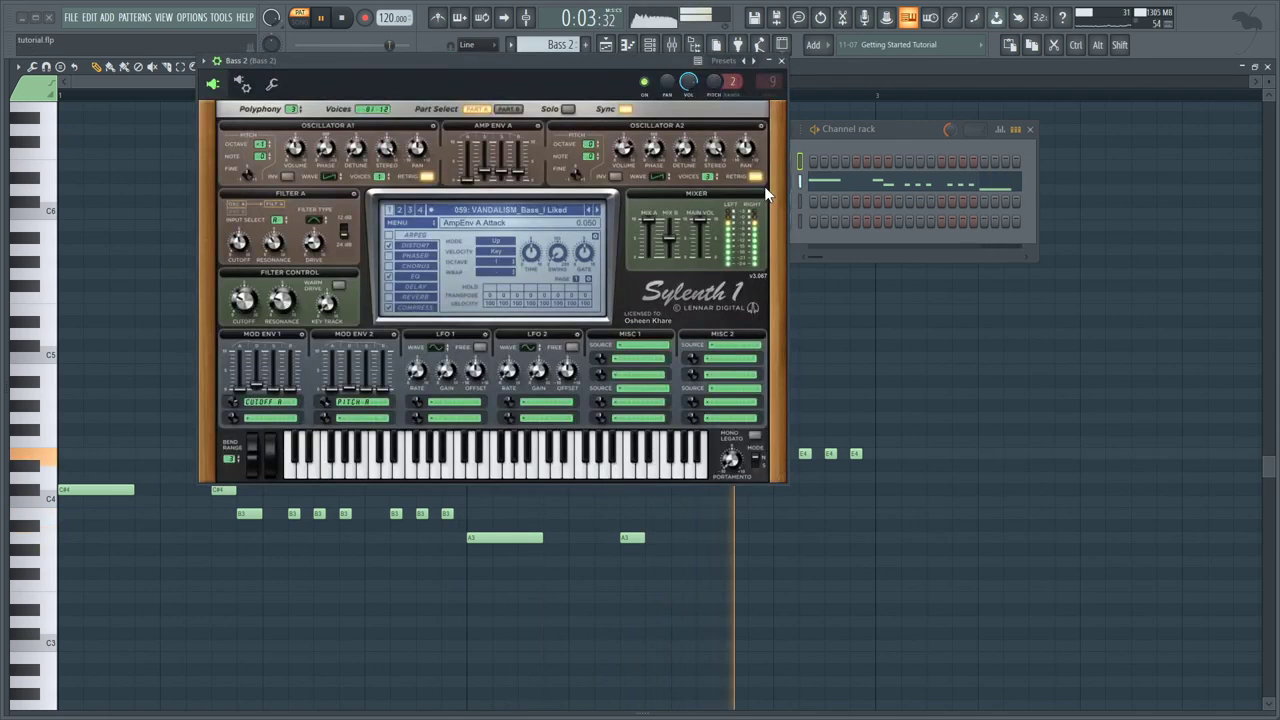
left_click(781, 61)
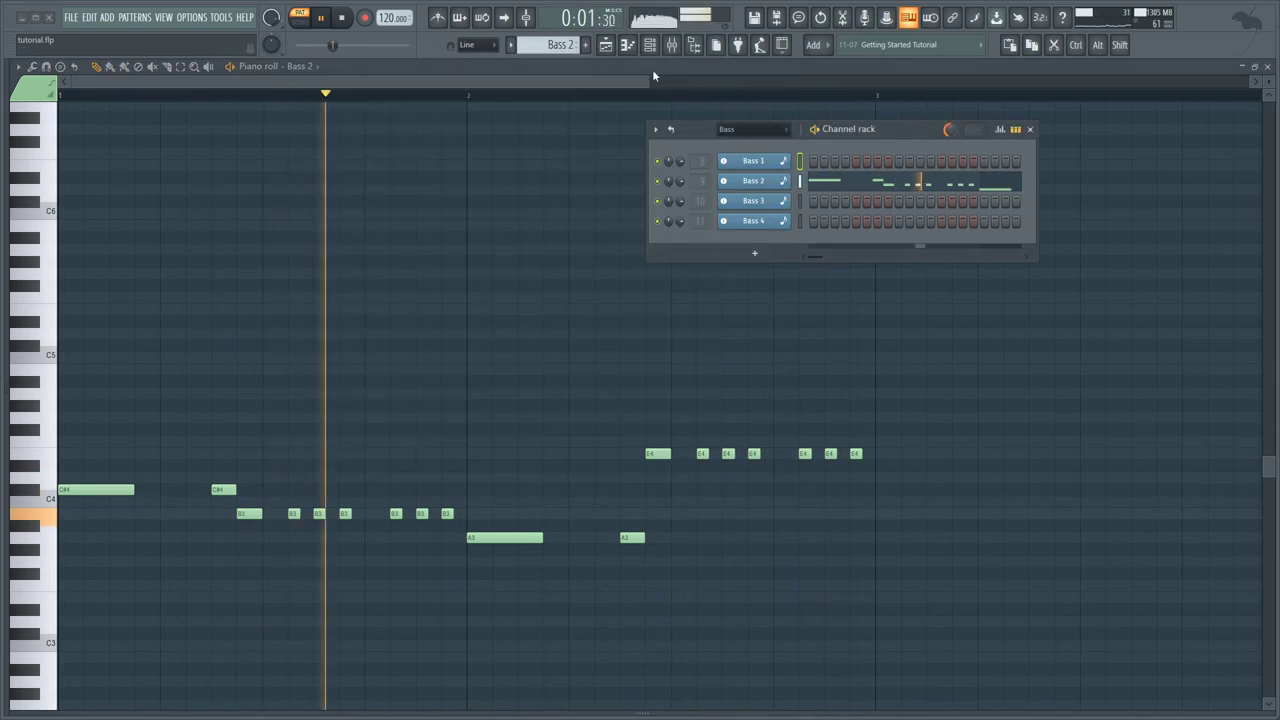
Step: Audition the Bass 3 and Bass 4 patterns and inspect the Sylenth1 patch of each
scroll(566, 45, "down", 1)
left_click(823, 206)
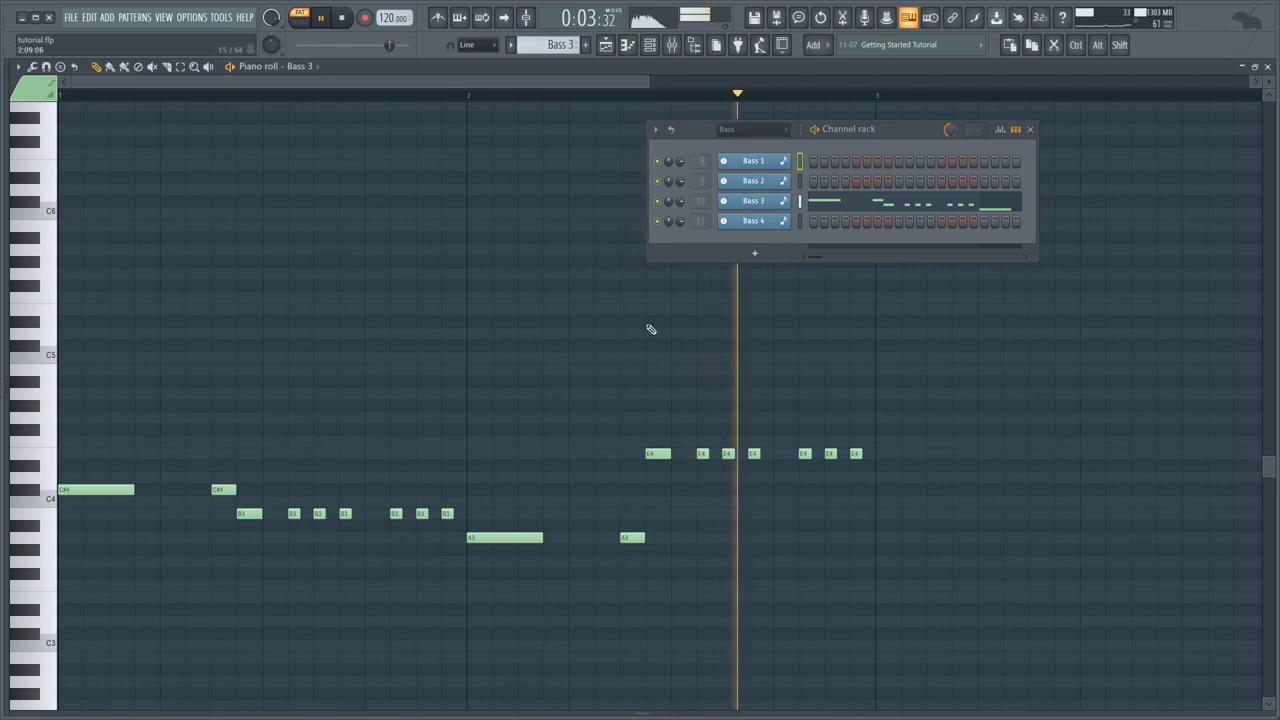
left_click(776, 203)
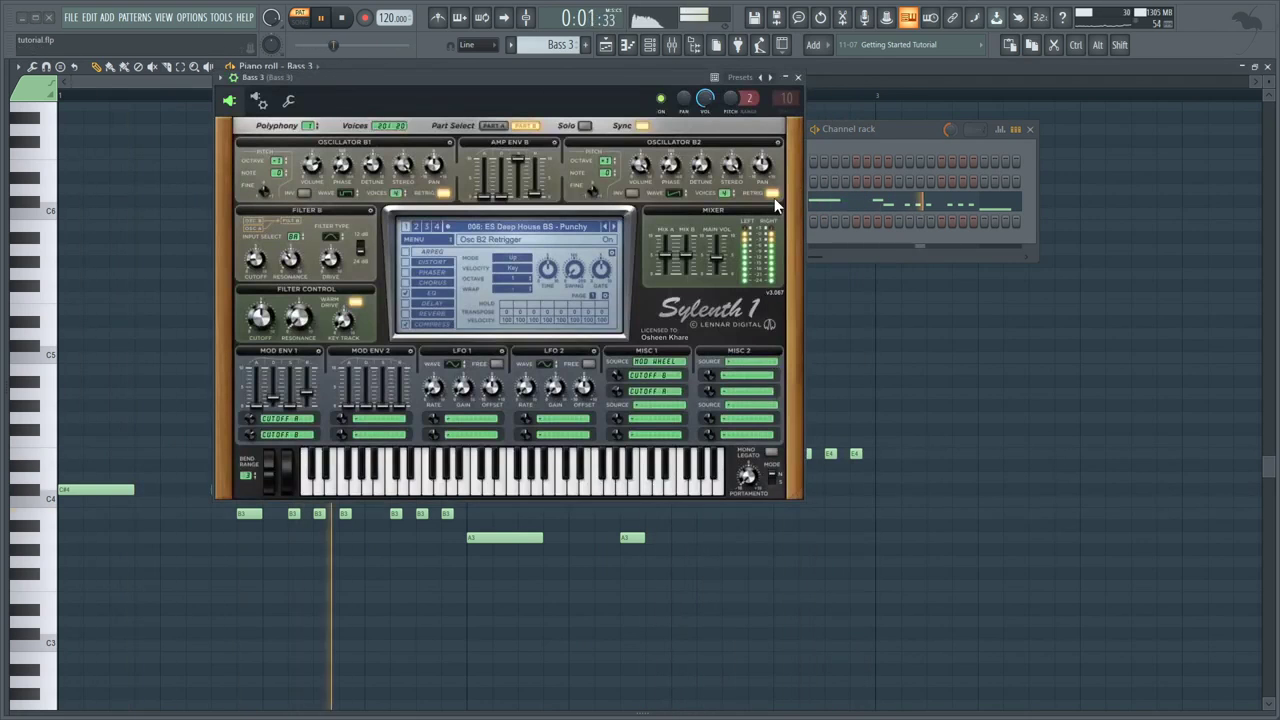
left_click(797, 77)
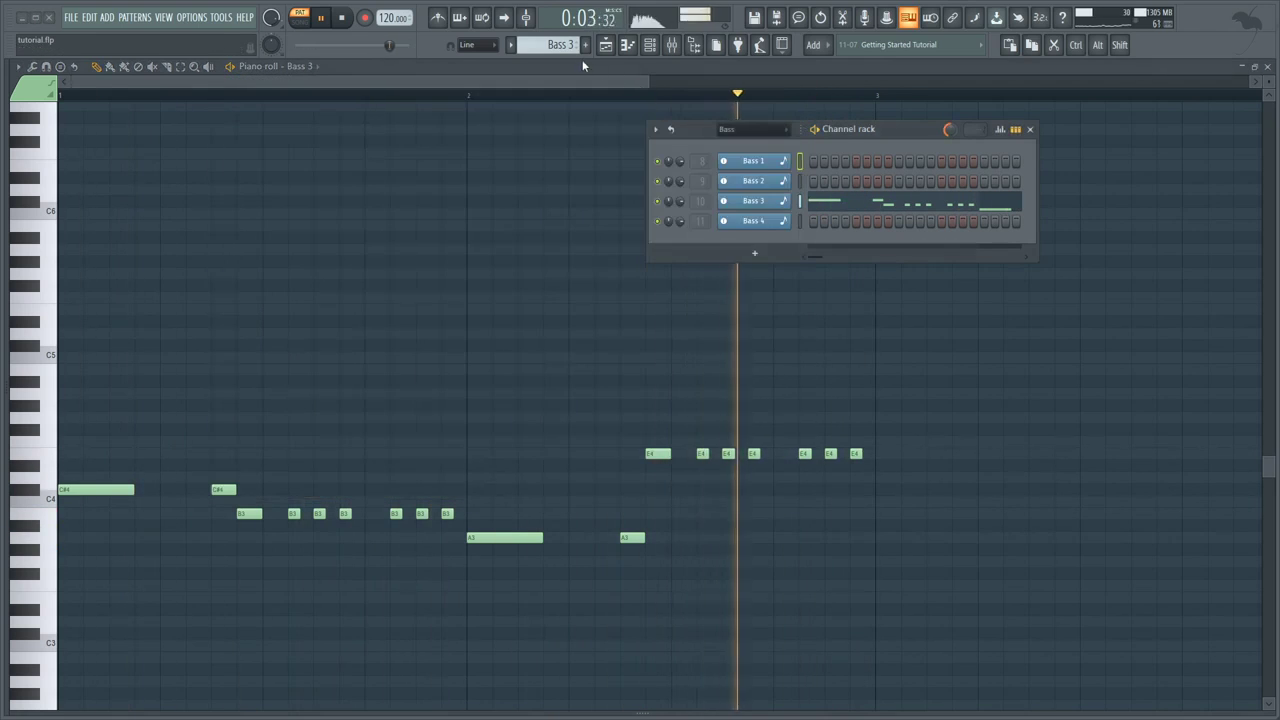
scroll(556, 49, "down", 1)
left_click(838, 226)
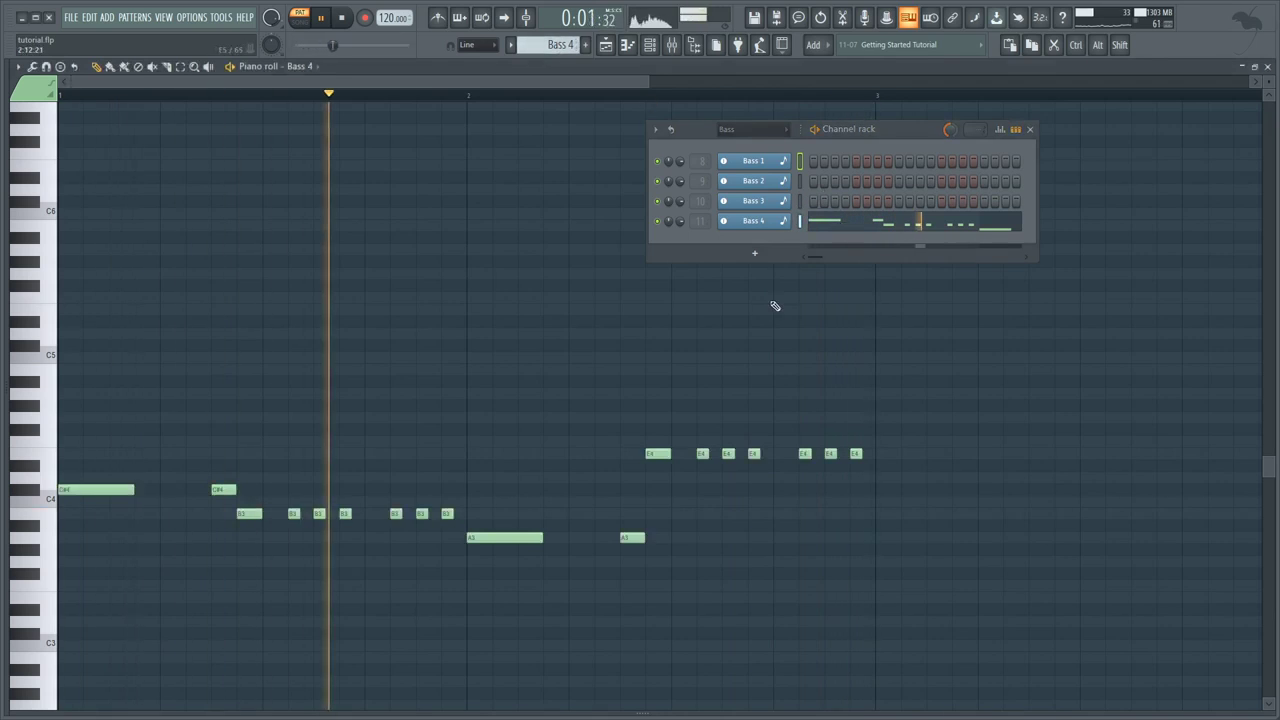
left_click(755, 222)
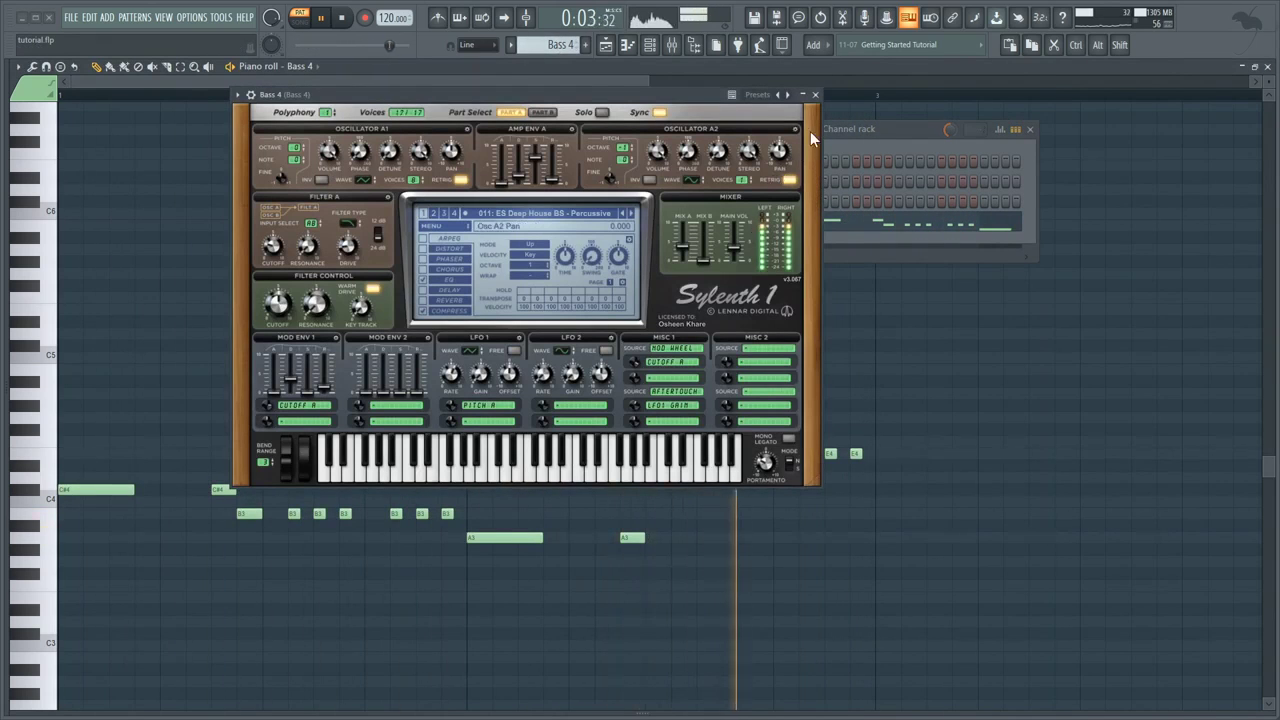
left_click(815, 95)
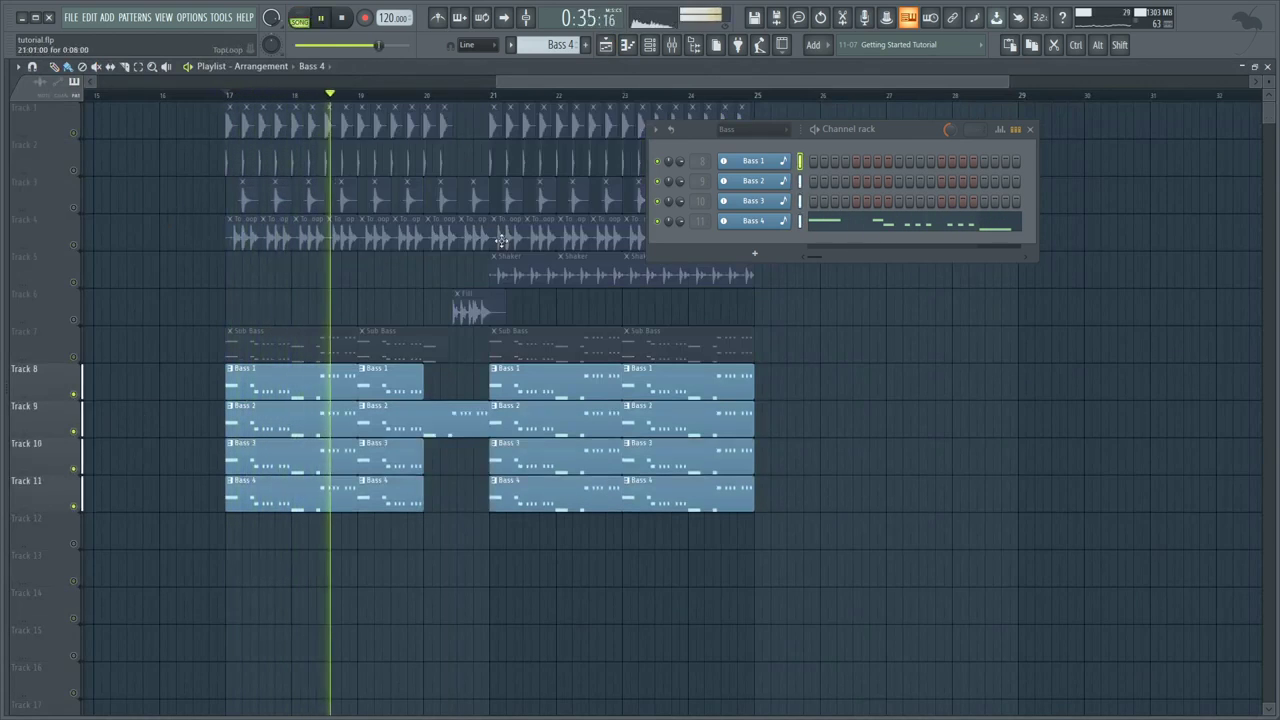
Step: Open and enable the first FabFilter Pro-Q 2, CamelCrusher and Fruity Blood Overdrive on the Bass Bus while the soloed bass tracks play
key("space")
left_click(672, 45)
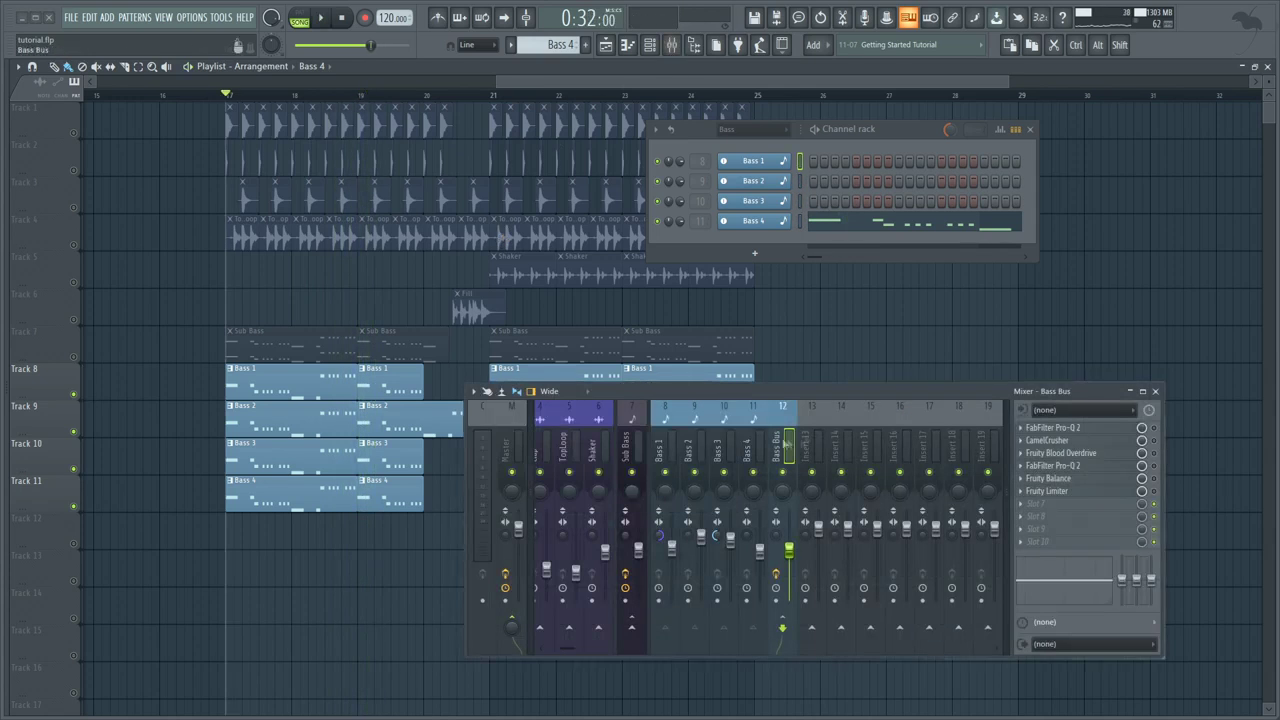
left_click(1060, 428)
key("space")
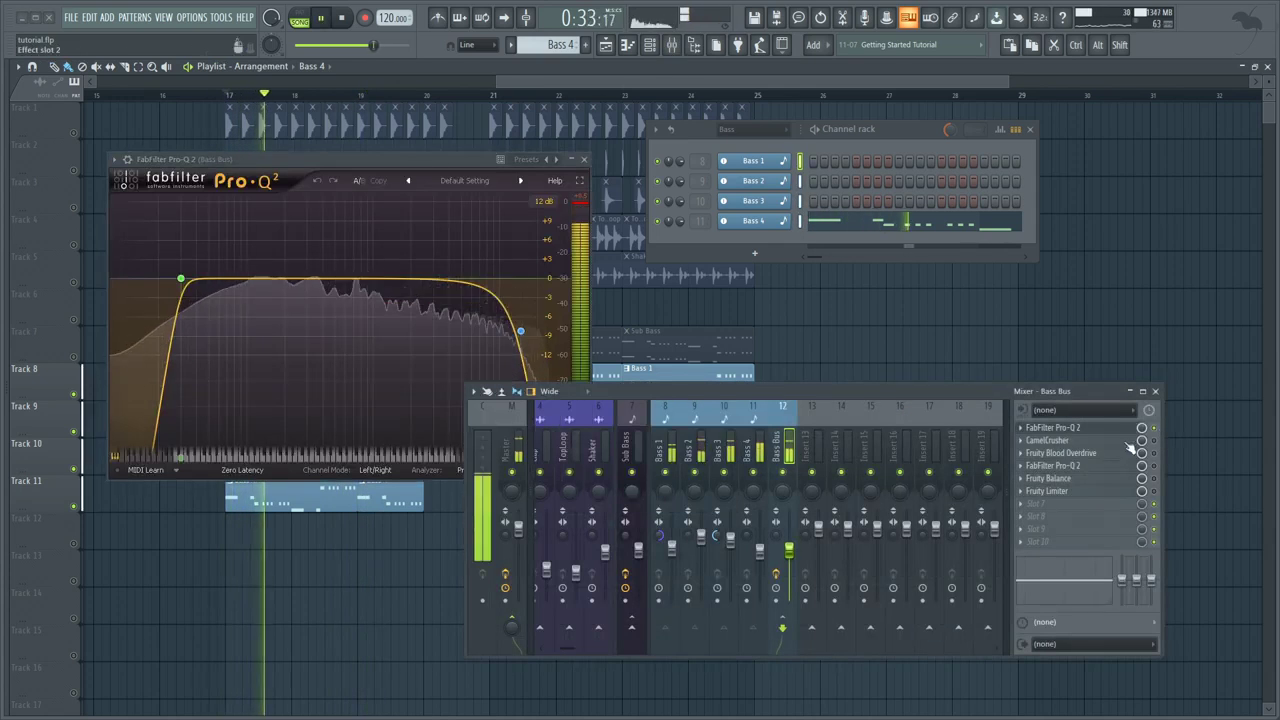
left_click(1135, 441)
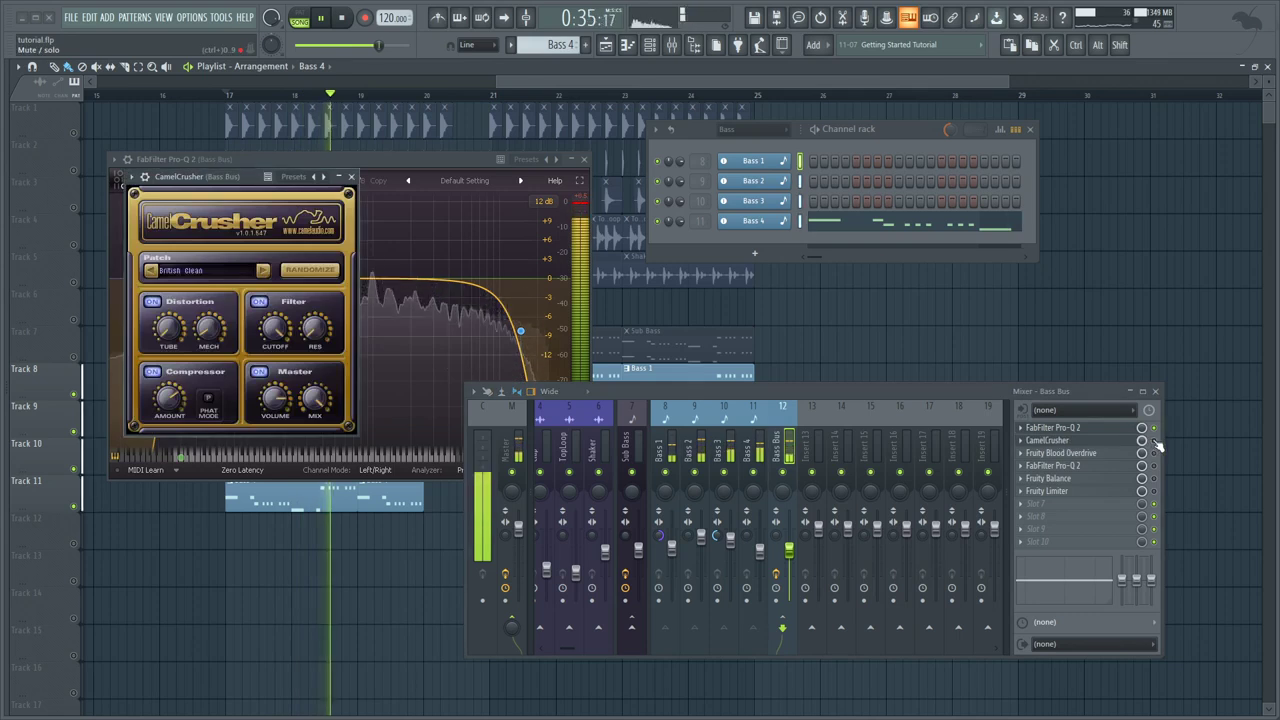
left_click(1130, 453)
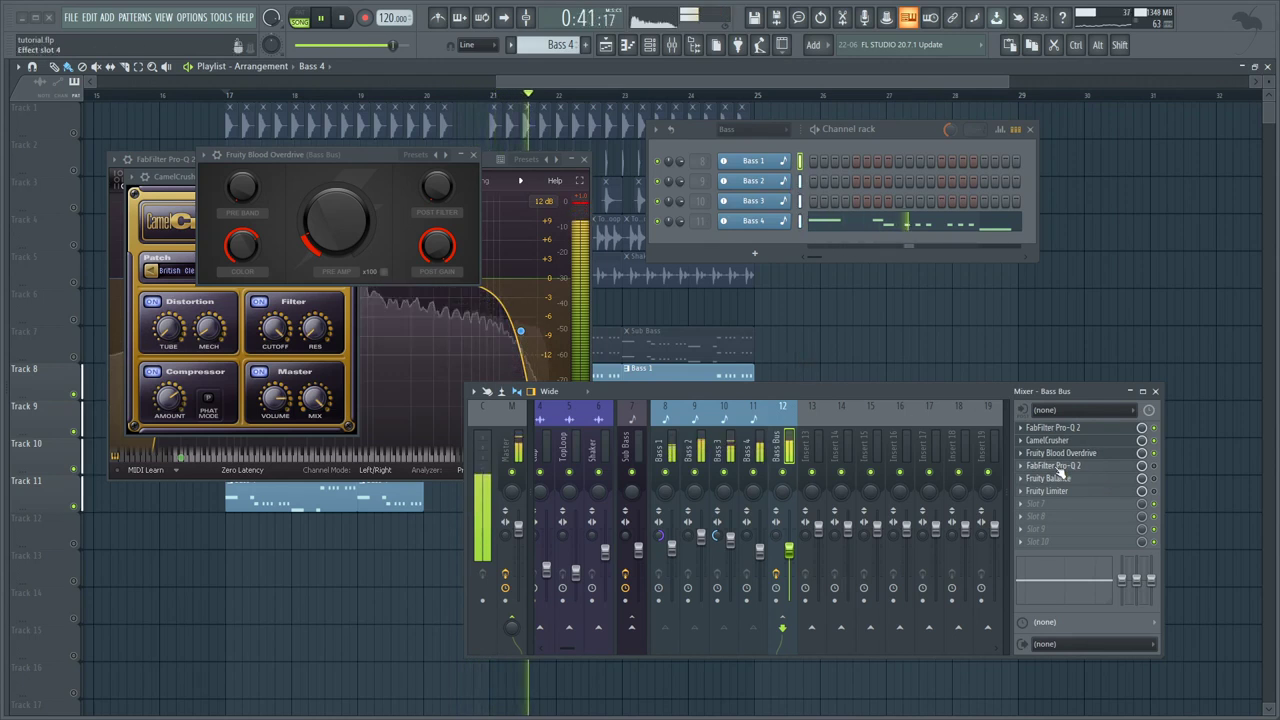
Step: Open and enable the second FabFilter Pro-Q 2, Fruity Balance and Fruity Limiter on the Bass Bus, and close all plugin windows
left_click(1058, 467)
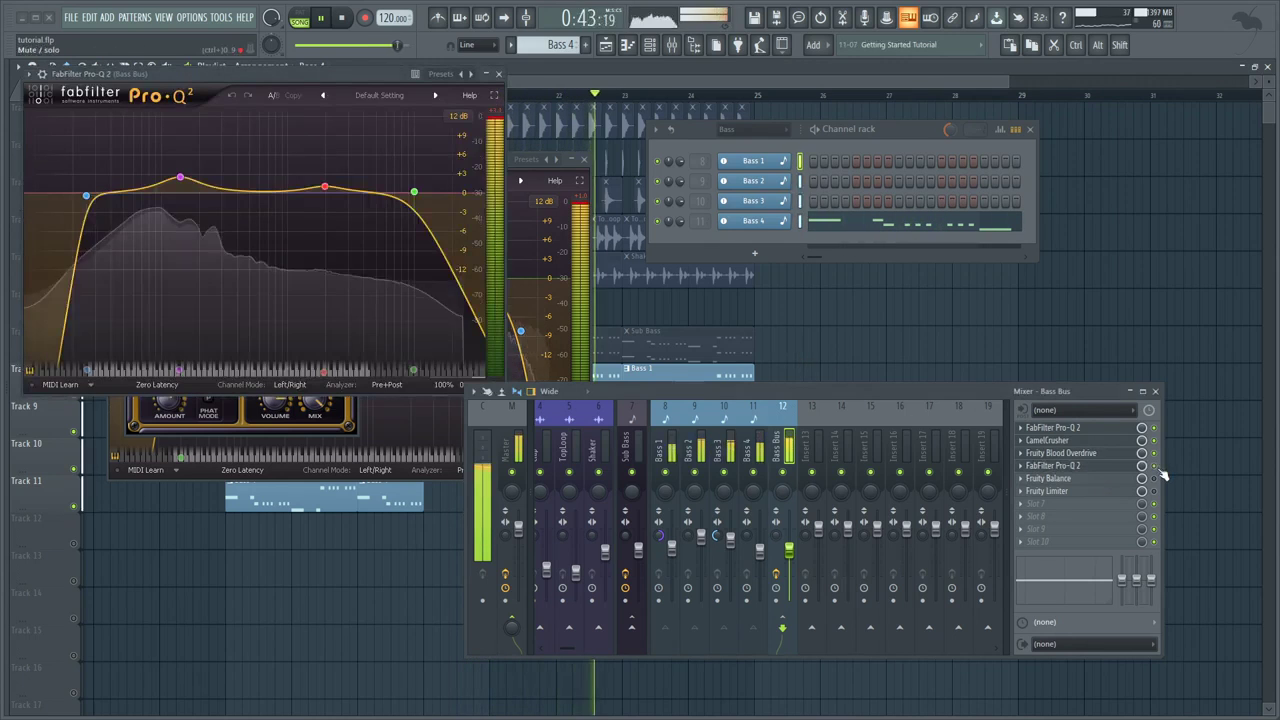
key("space")
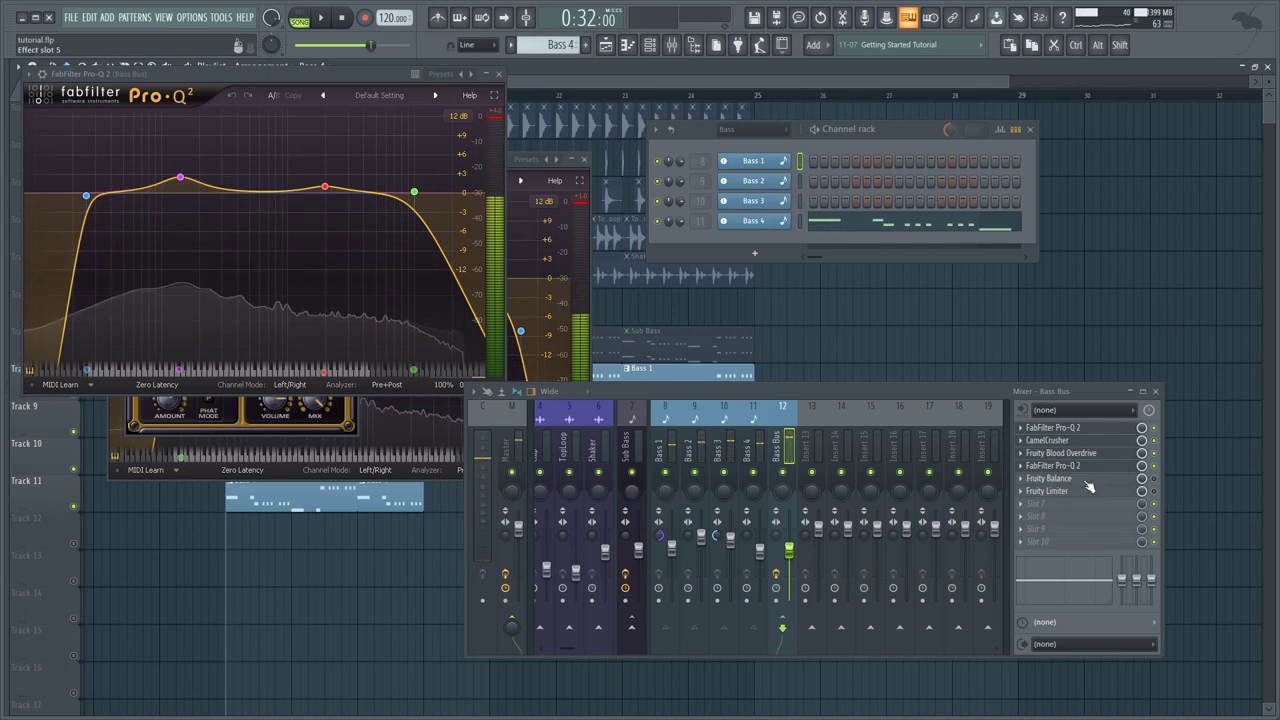
left_click(1140, 479)
key("space")
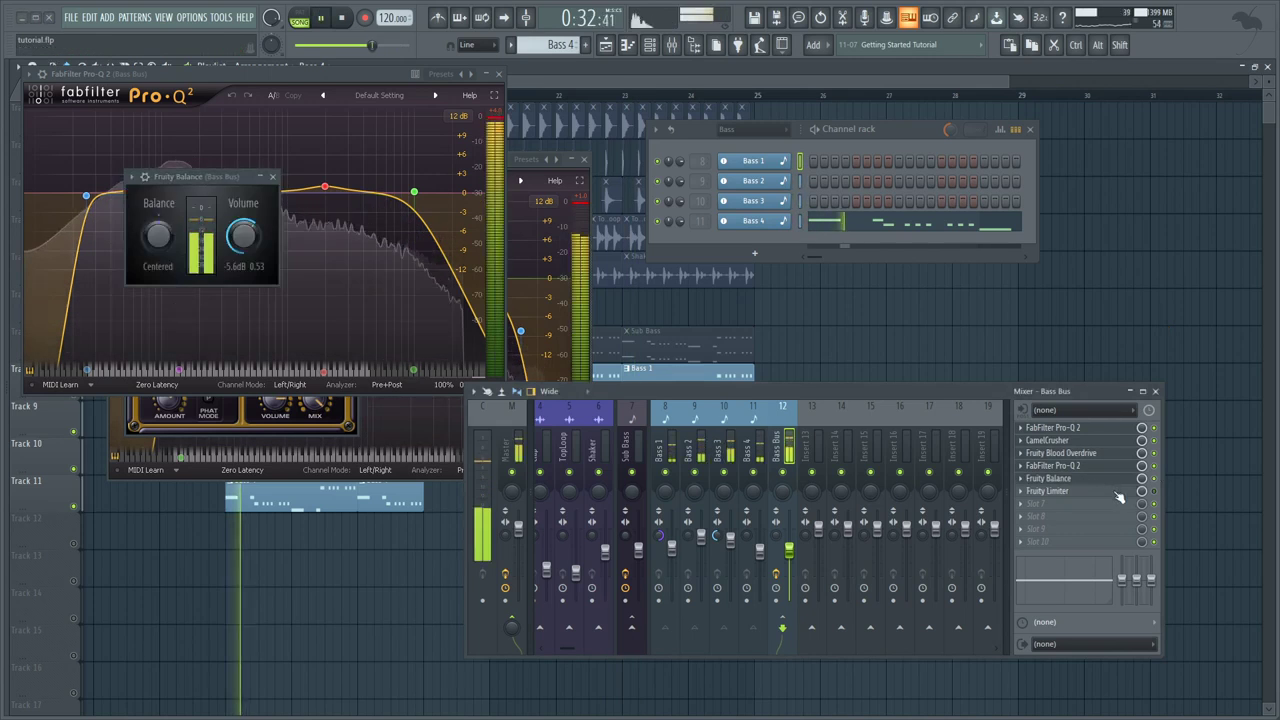
left_click(1140, 491)
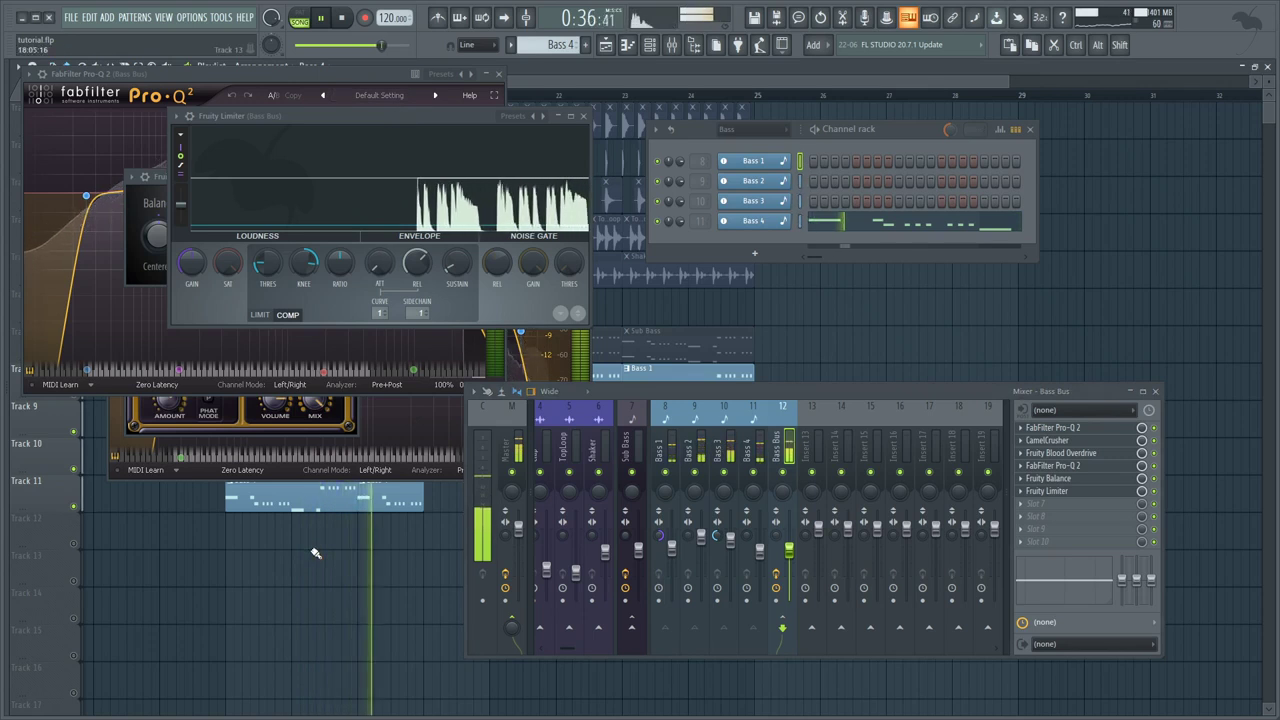
key("alt+F12")
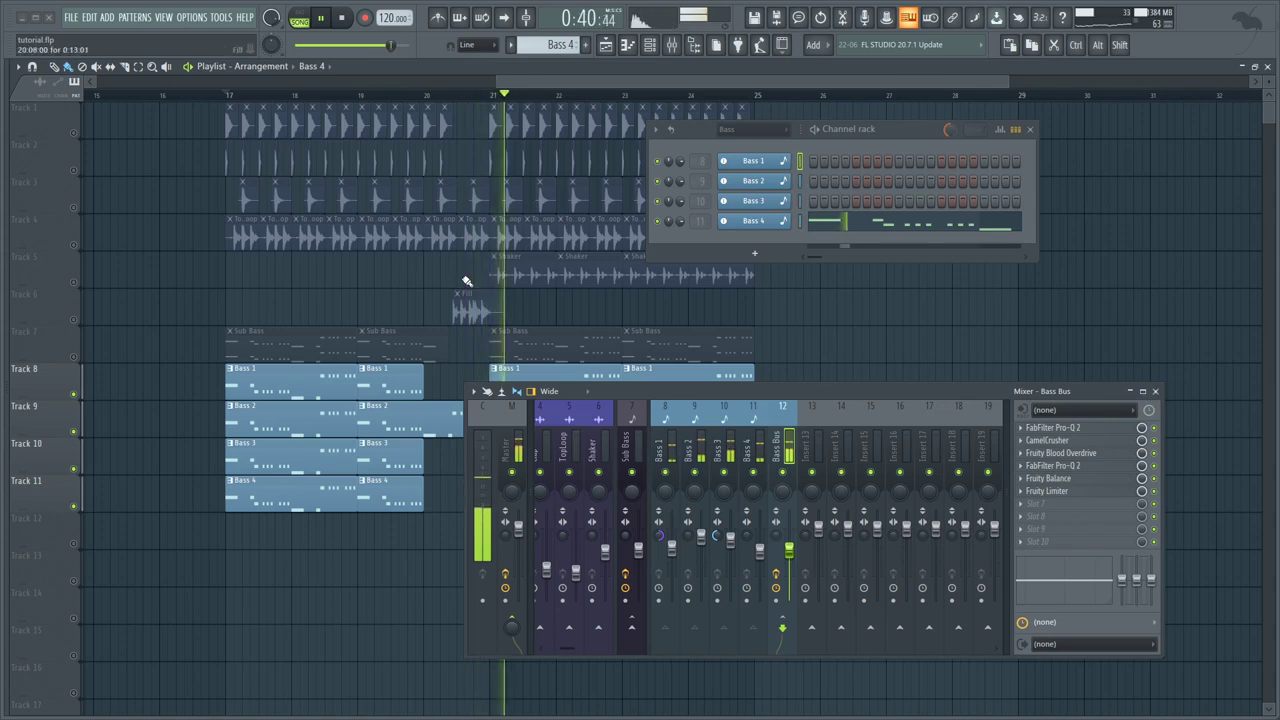
Step: Unmute the kick on Track 1 and inspect the Bass Bus Fruity Limiter's sidechain response to it during playback
left_click(74, 134)
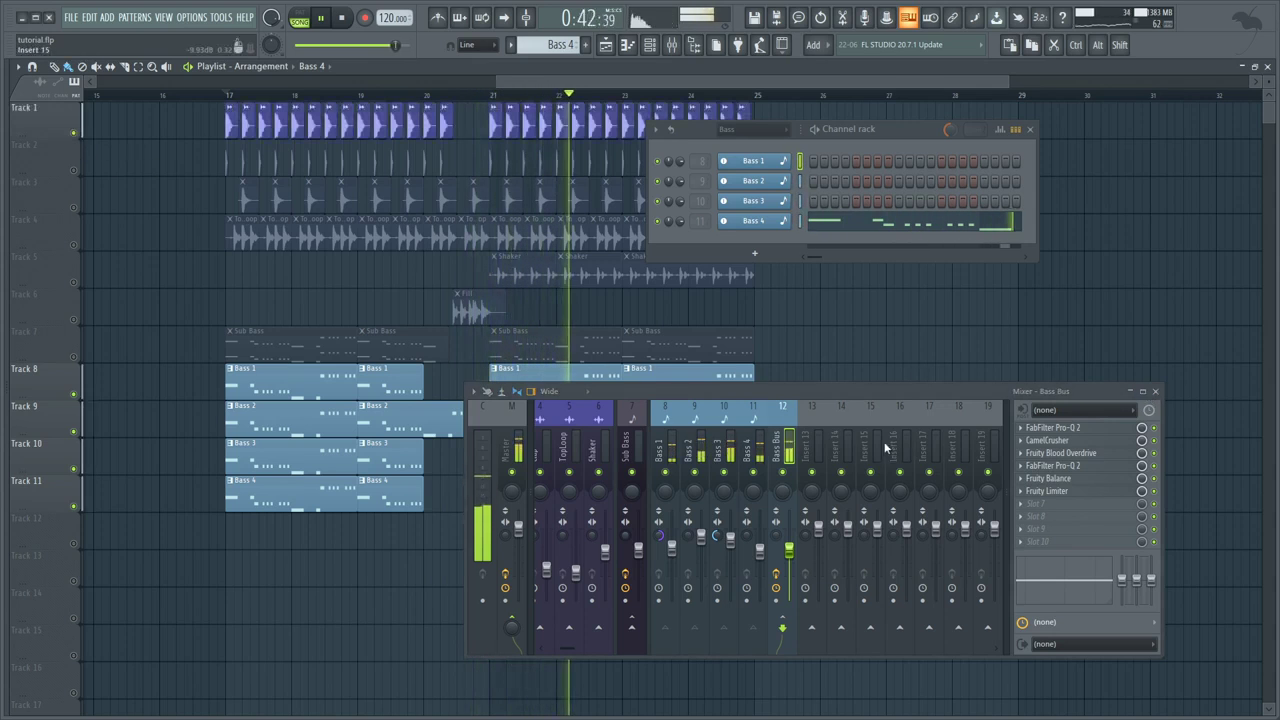
left_click(1047, 491)
key("space")
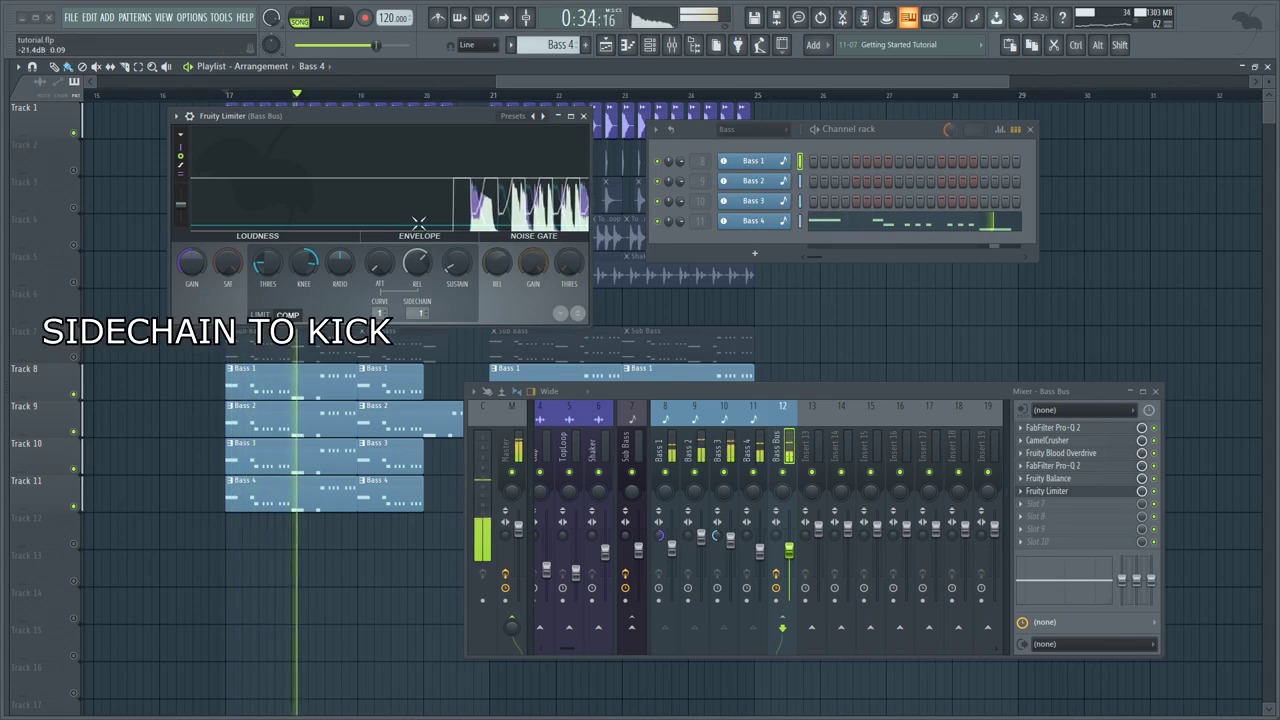
left_click(583, 116)
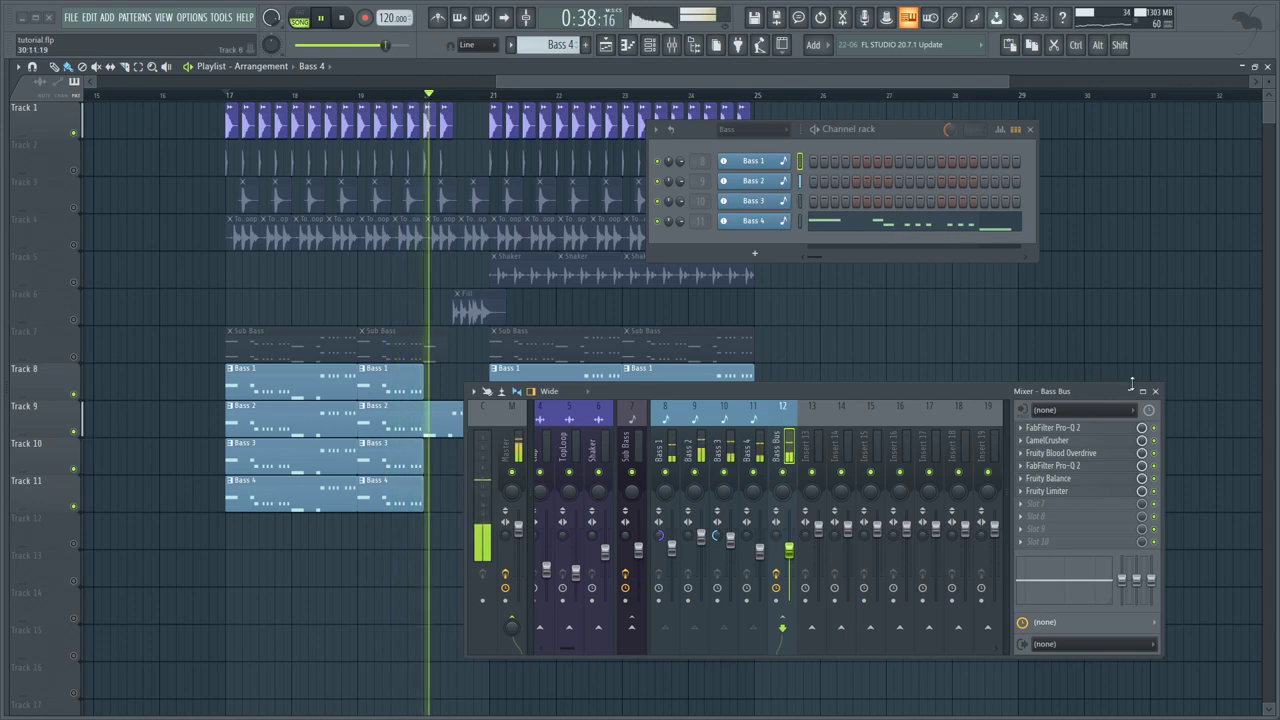
Step: Close the mixer, unmute all playlist tracks and play the arrangement from bar 17, with the channel rack closed
left_click(1154, 392)
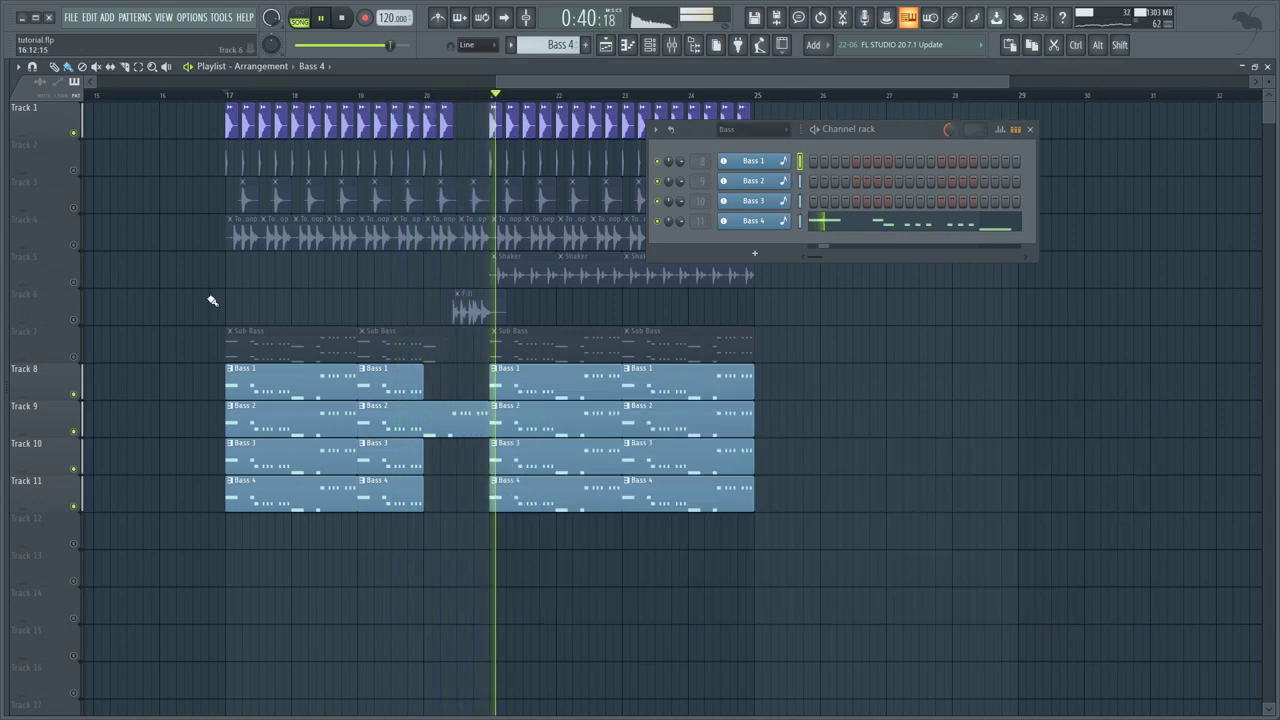
key("space")
right_click(78, 170)
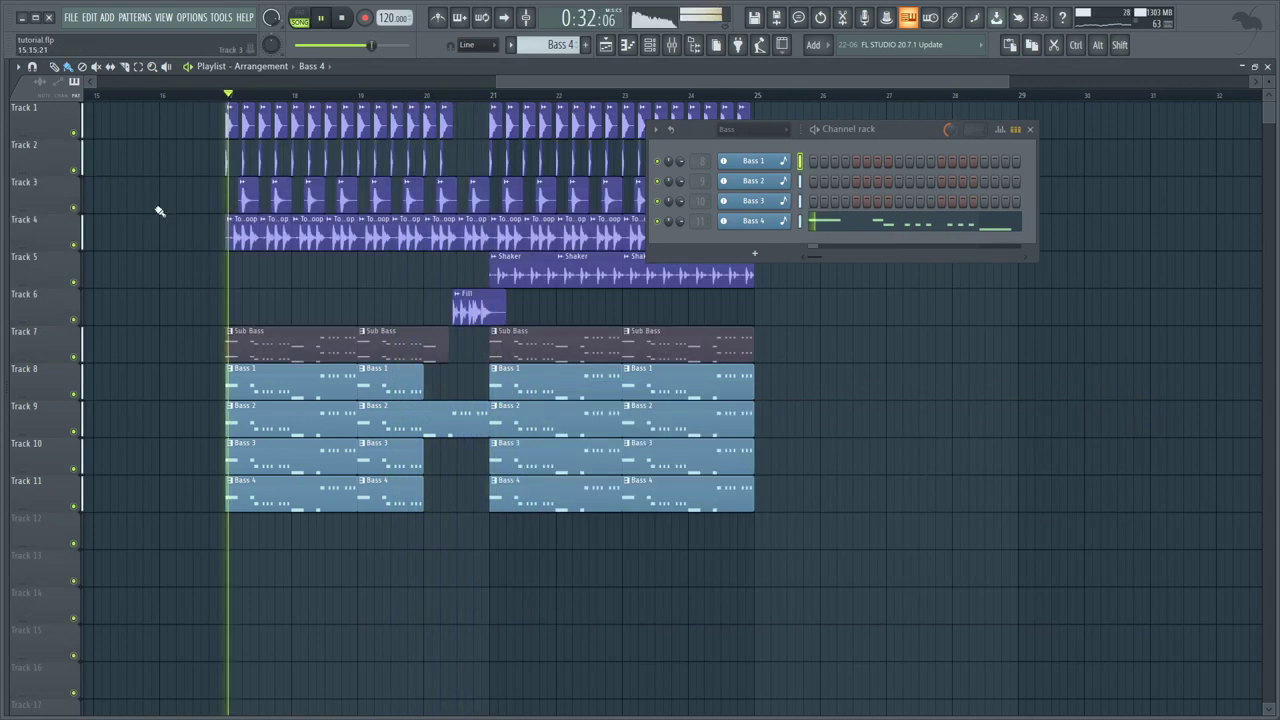
left_click(1029, 129)
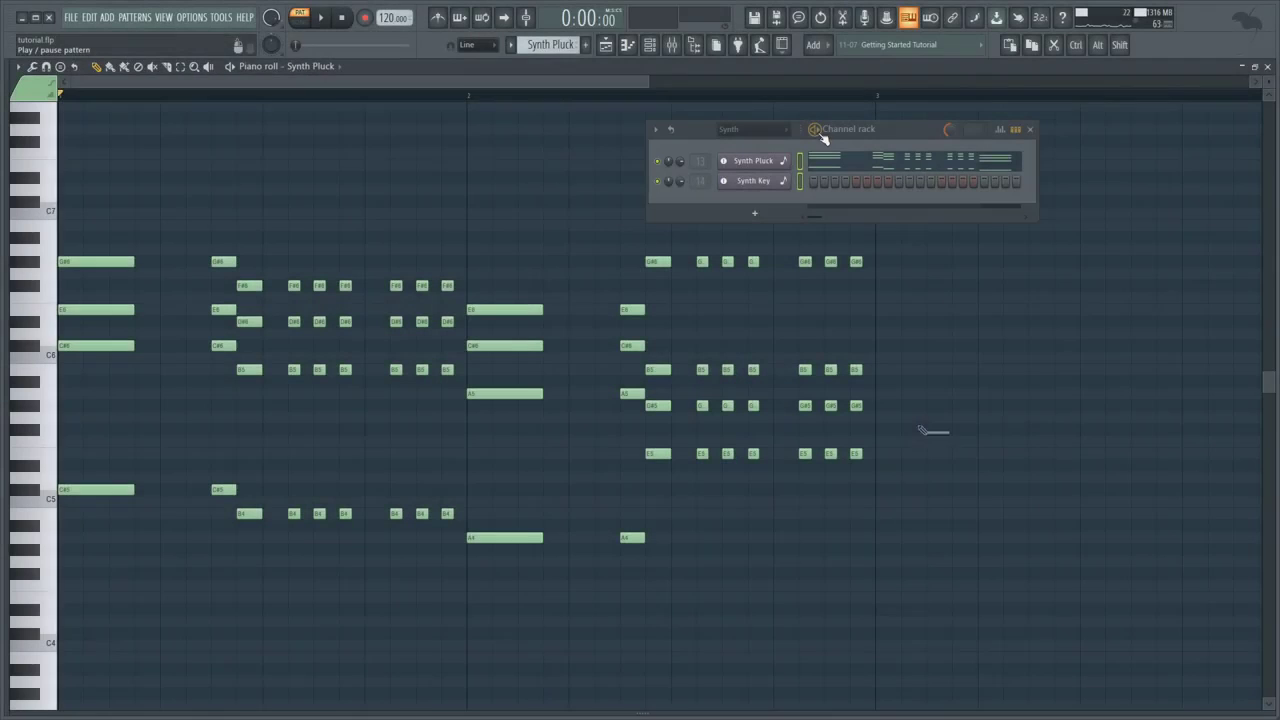
Step: Audition the Synth Pluck and Synth Key patterns and inspect the Sylenth1 patch of Synth Key
key("space")
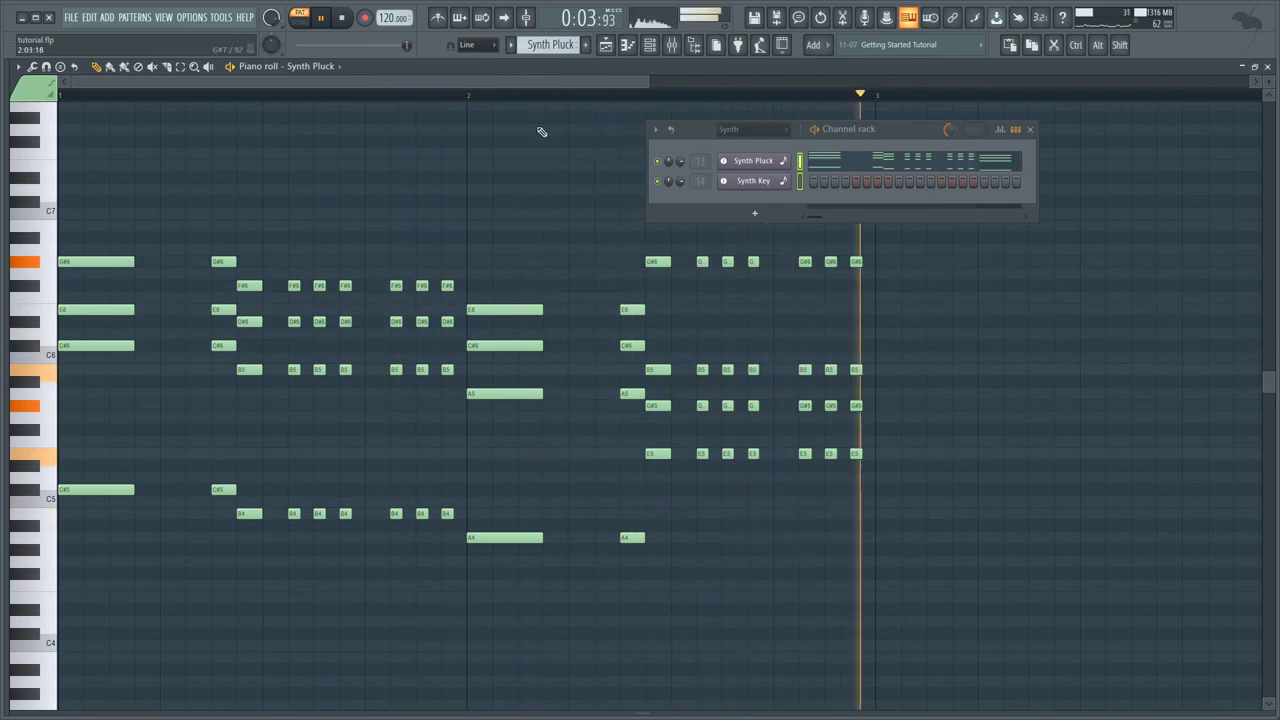
left_click(753, 181)
left_click_drag(783, 113, 400, 108)
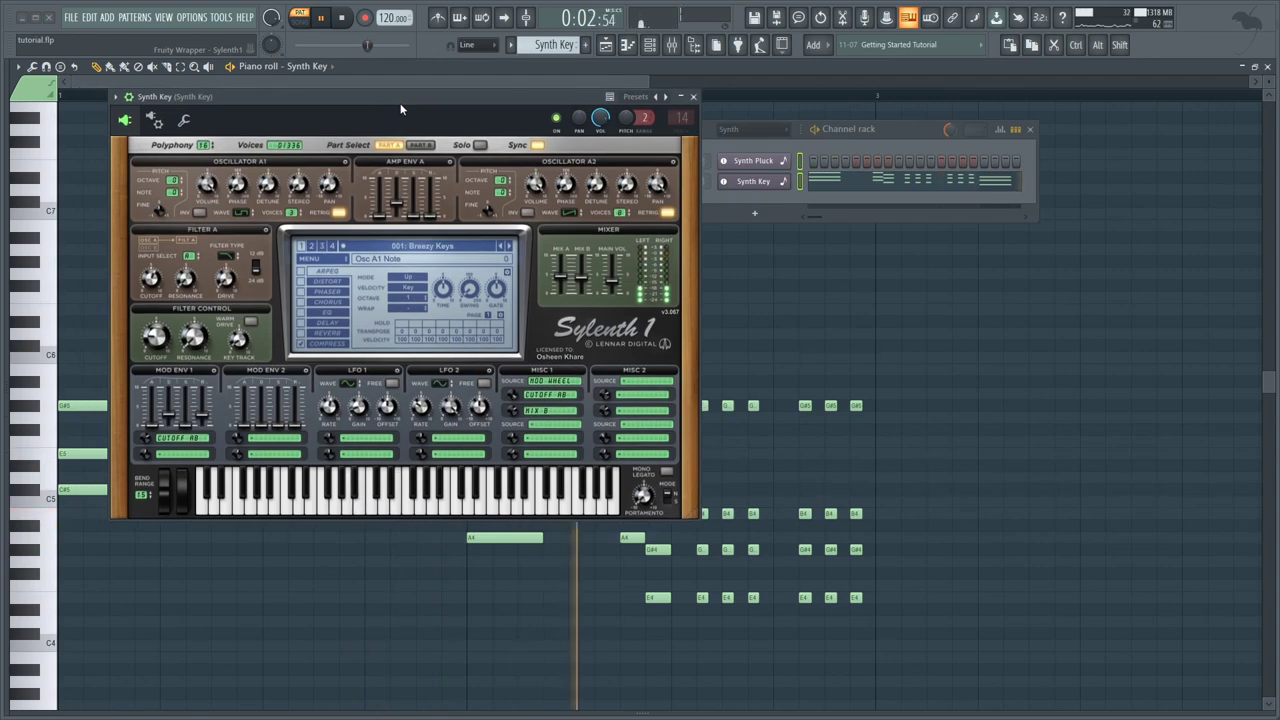
left_click(693, 96)
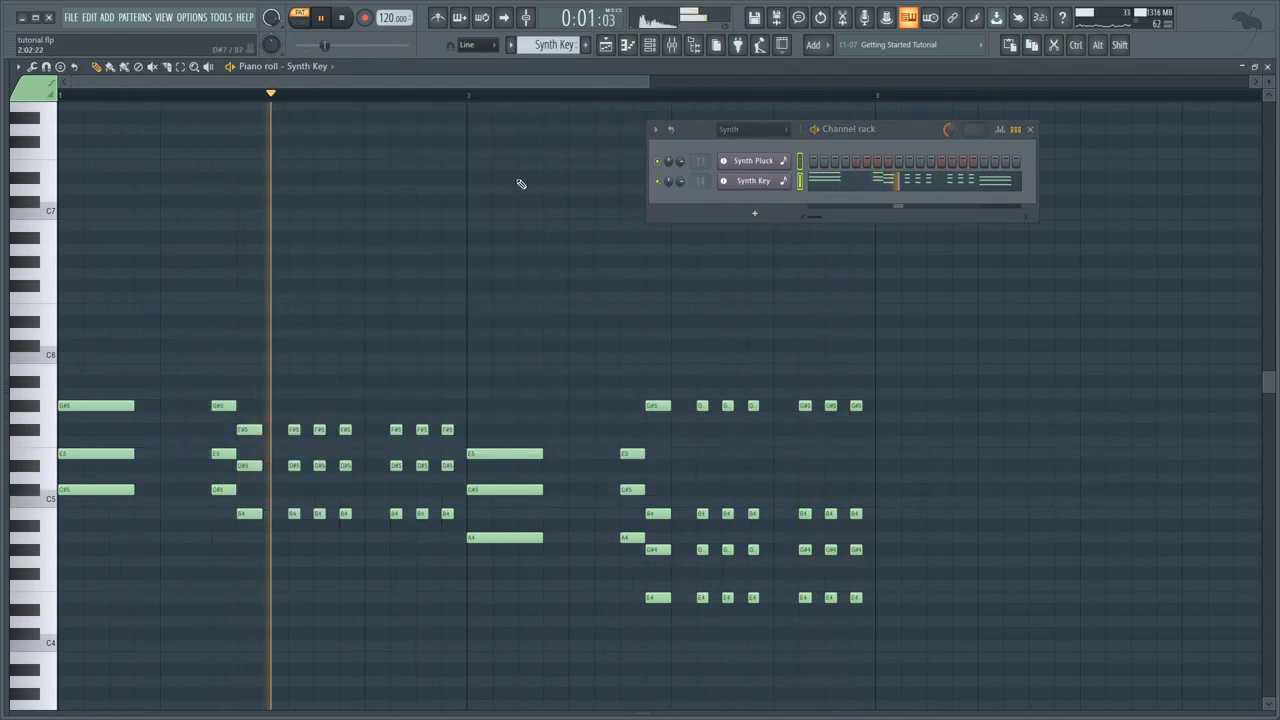
key("space")
Step: Solo the Synth Pluck on Track 12 in the playlist, and add the Synth Key on Track 13 during looped playback
left_click(606, 45)
right_click(74, 545)
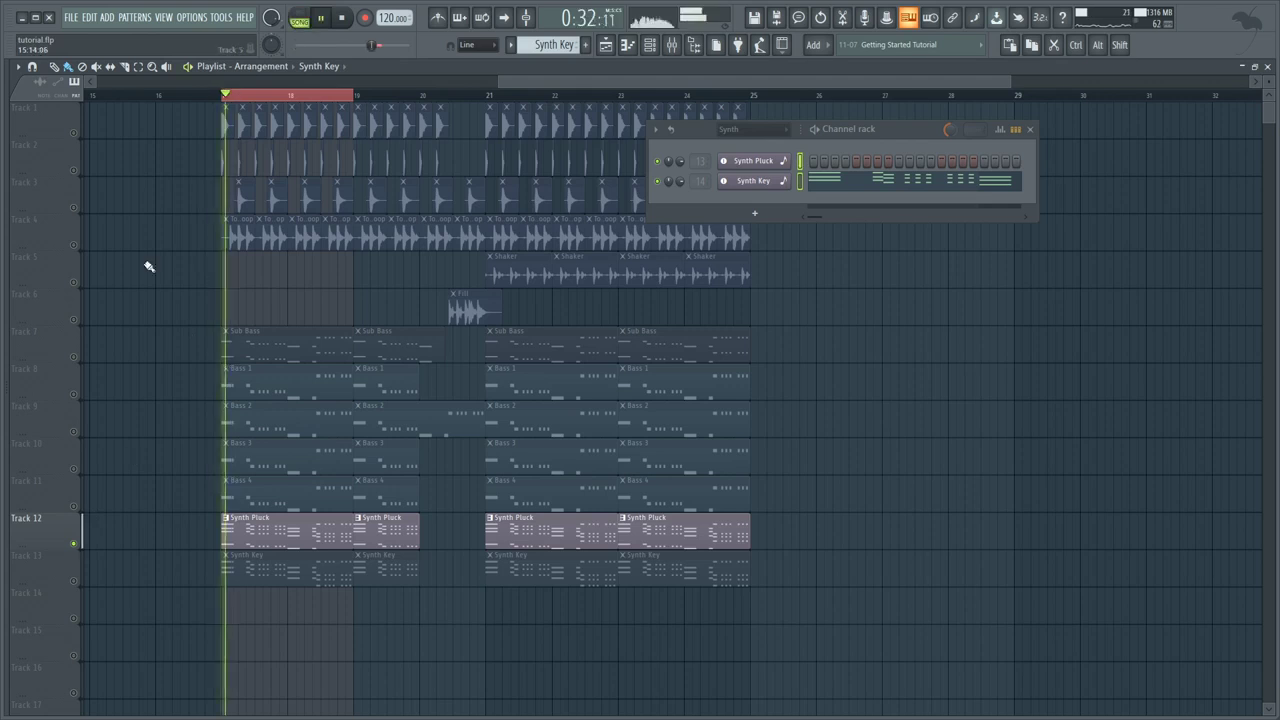
left_click(74, 581)
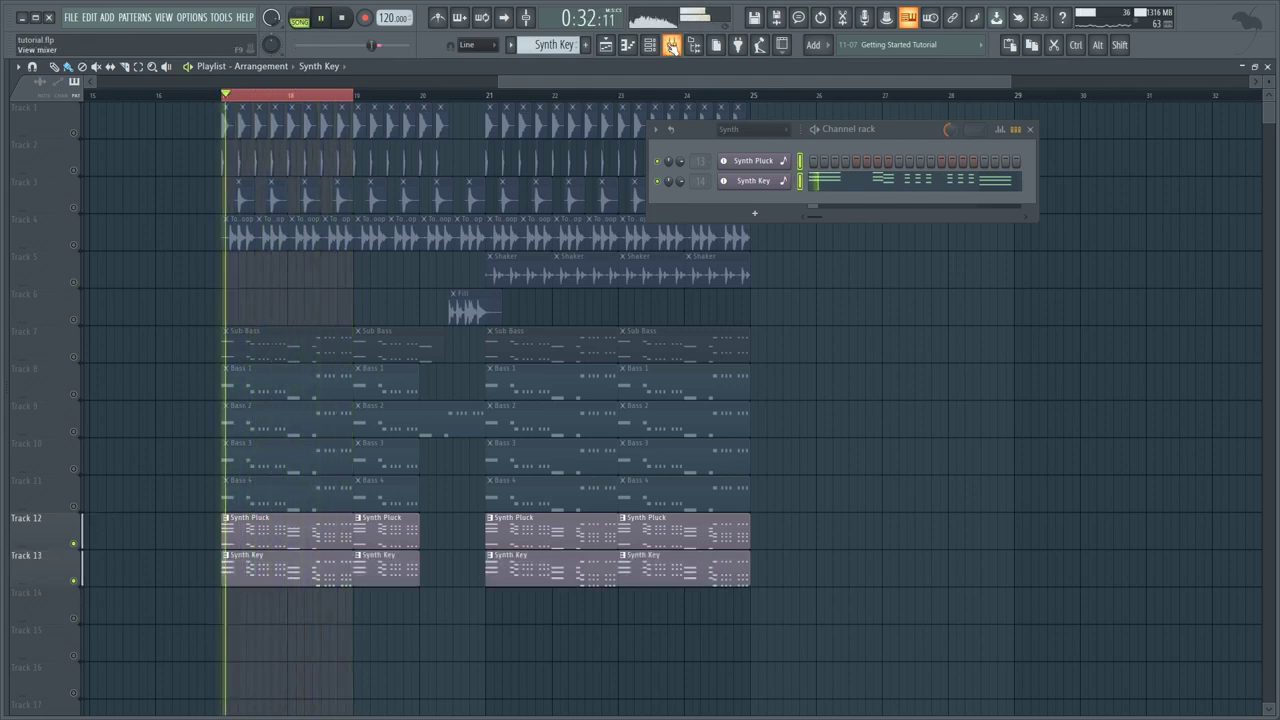
Step: Open and enable OTT, Fruity Reeverb 2 and Fruity Delay 3 on the Synth Bus while the two synth tracks play
left_click(671, 46)
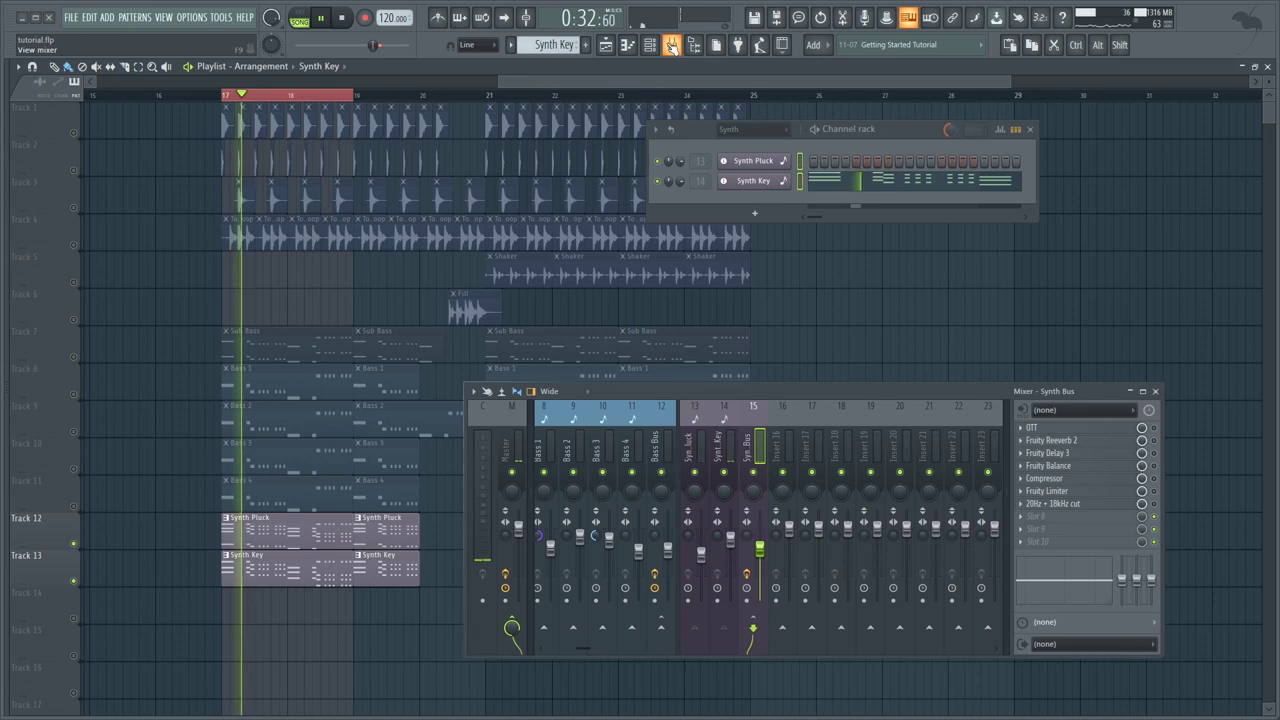
left_click(1078, 428)
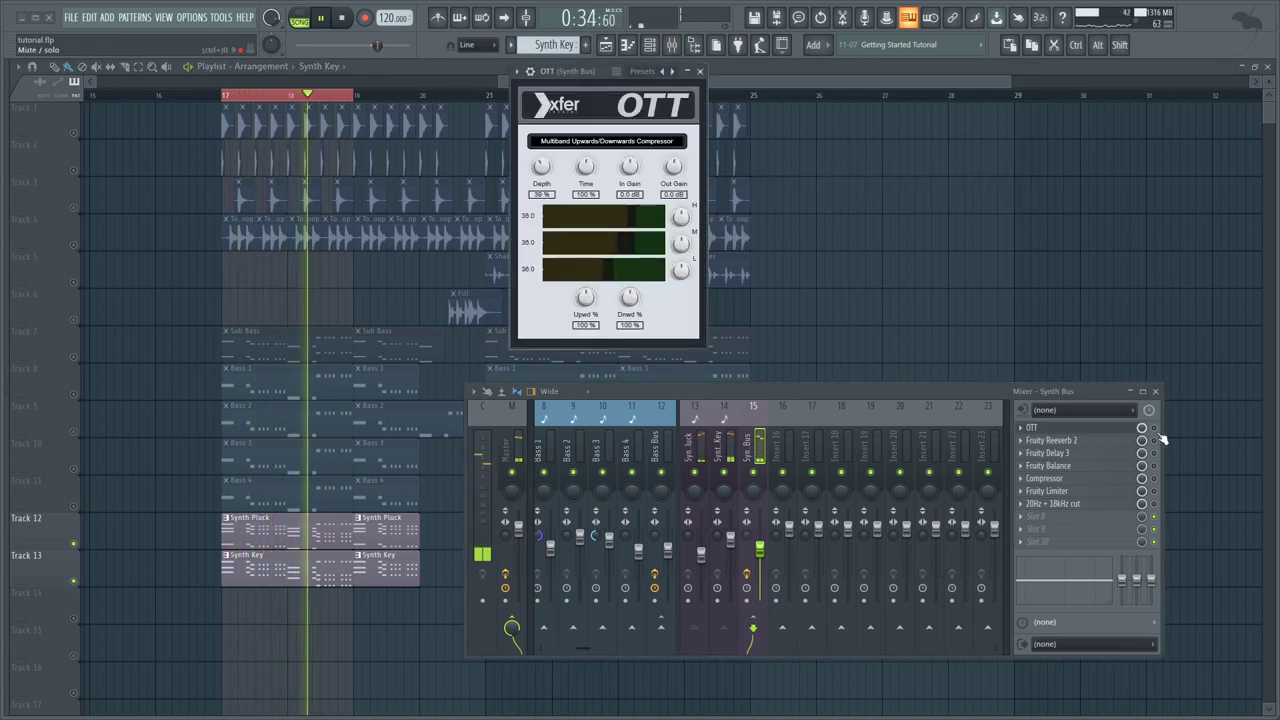
left_click(1058, 441)
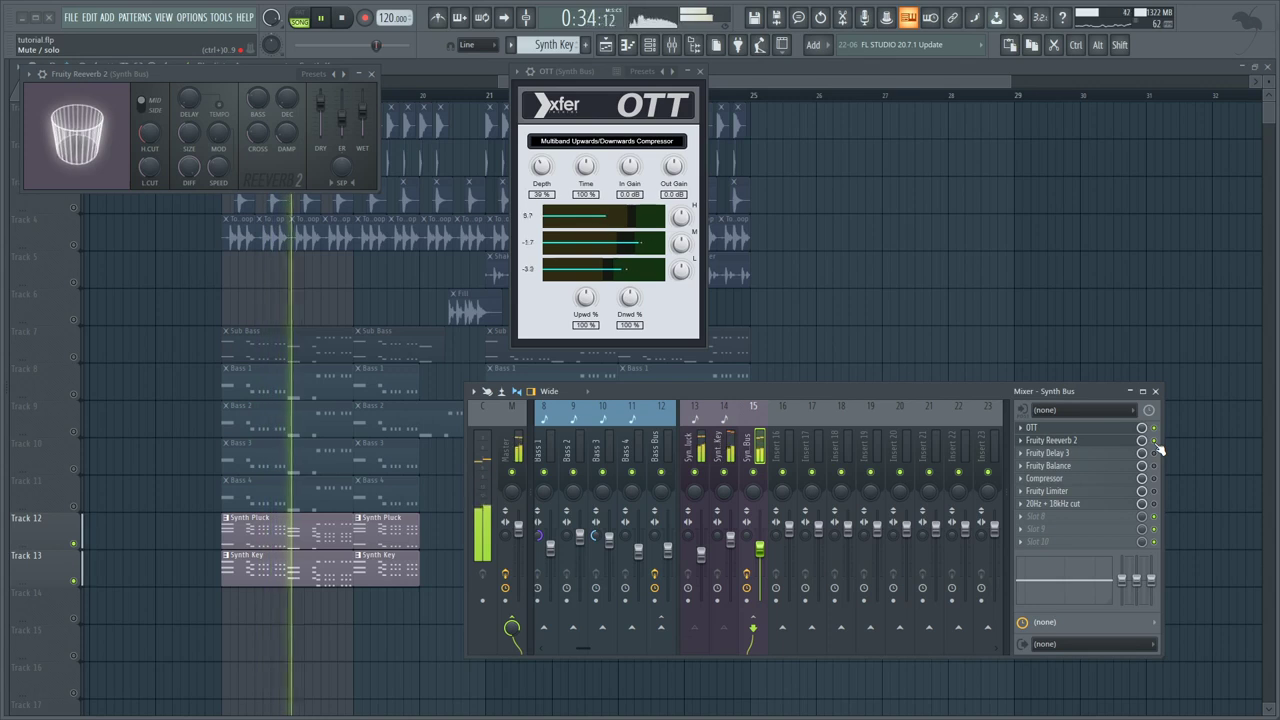
left_click(1075, 454)
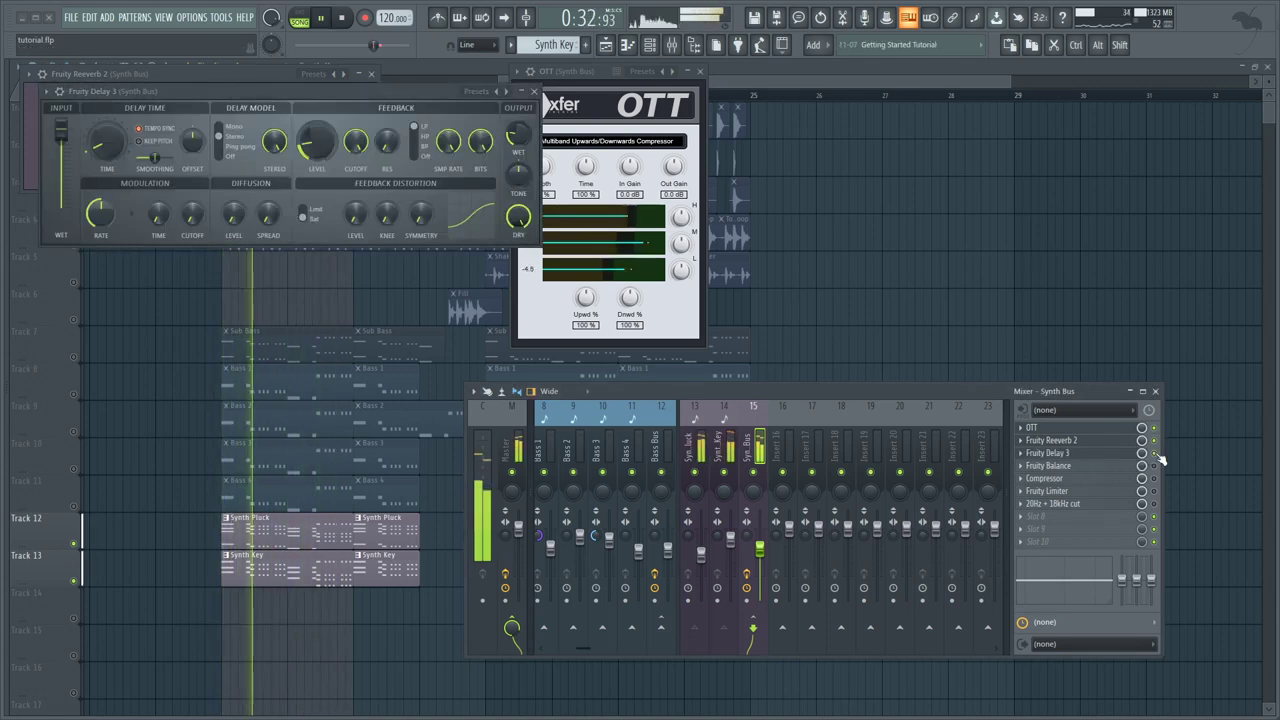
Step: Open and enable Fruity Balance and the Compressor on the Synth Bus, audition the result and close the plugin windows
left_click(1096, 467)
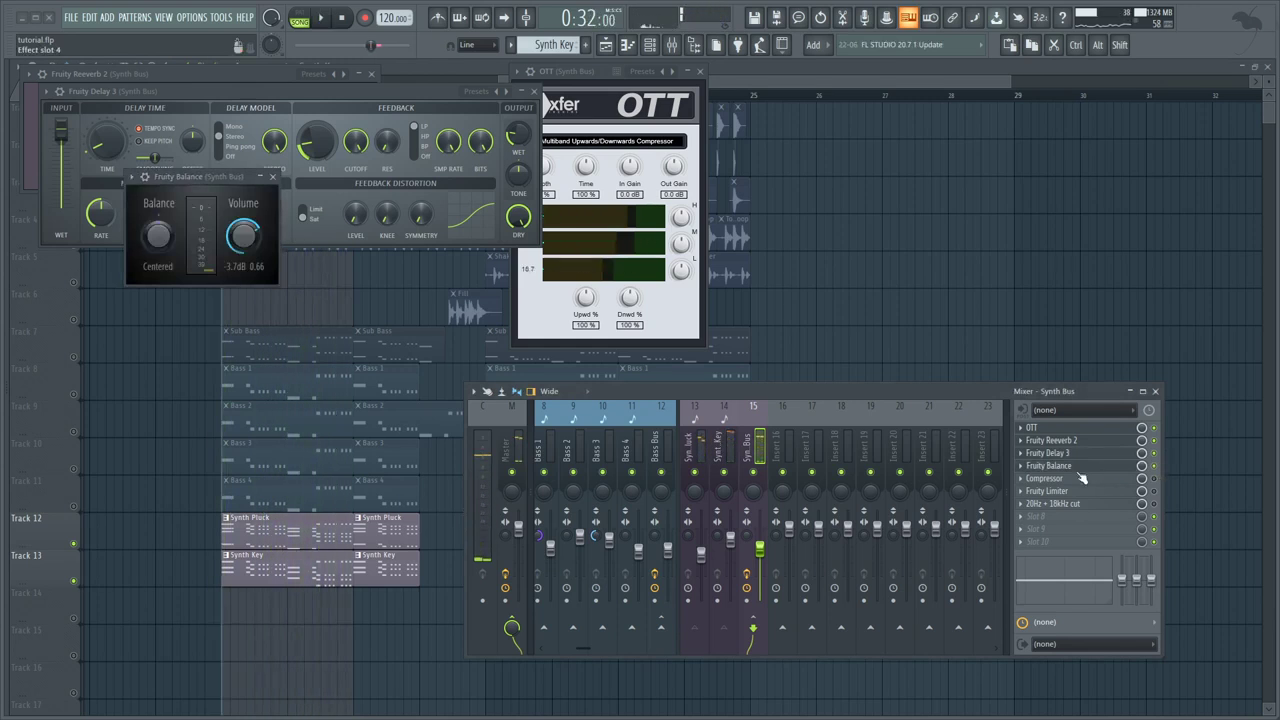
left_click(1060, 480)
key("space")
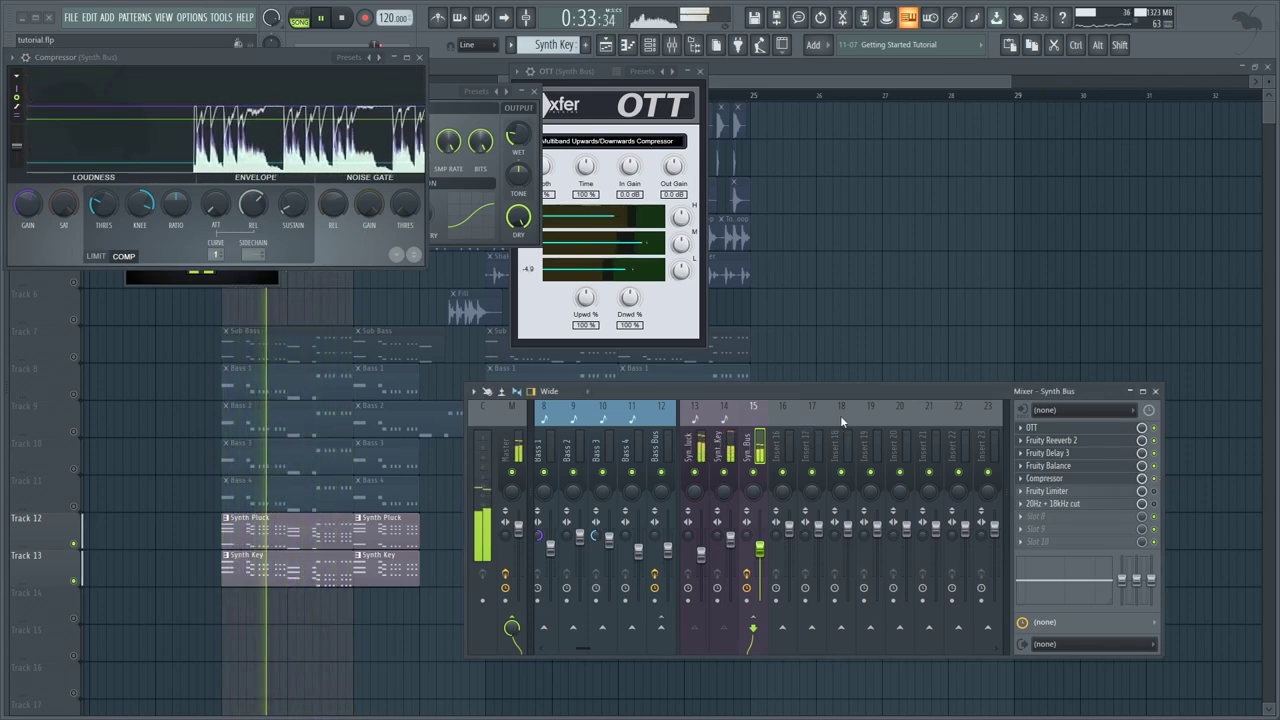
key("space")
left_click(950, 276)
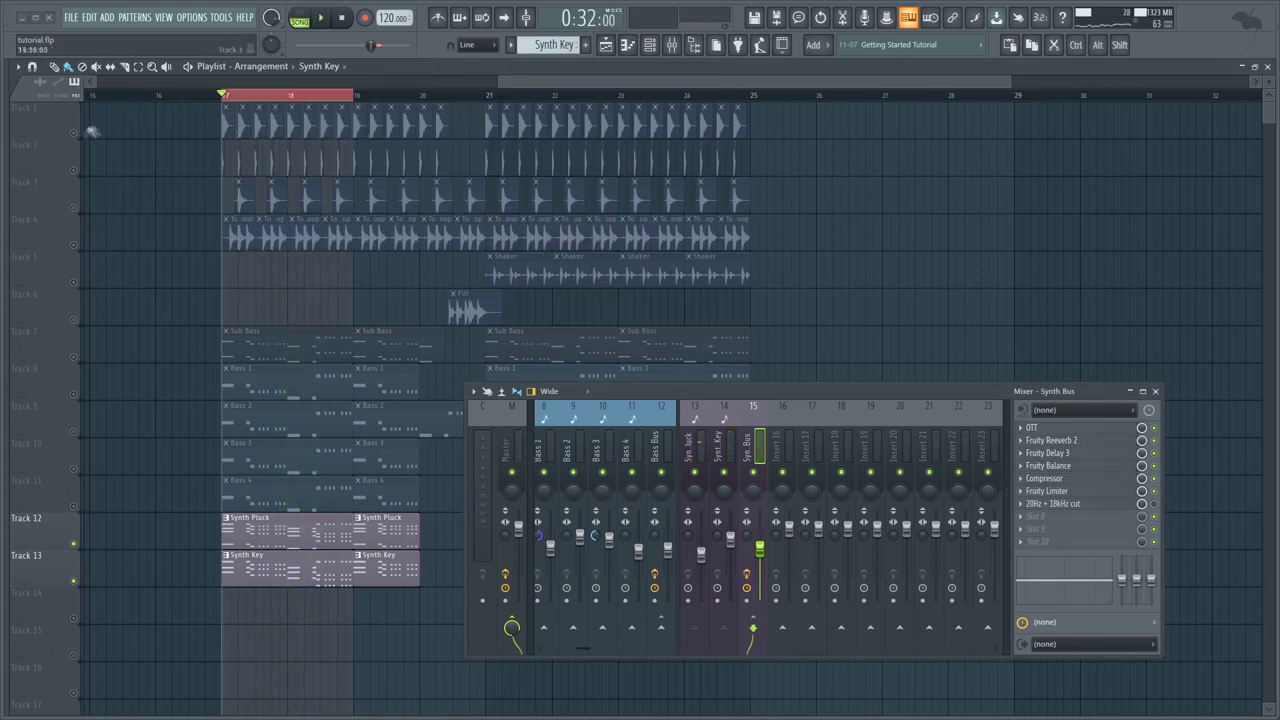
Step: Unmute the kick on Track 1 and inspect the Synth Bus Fruity Limiter's sidechain response during playback
left_click(74, 133)
left_click(1058, 491)
key("space")
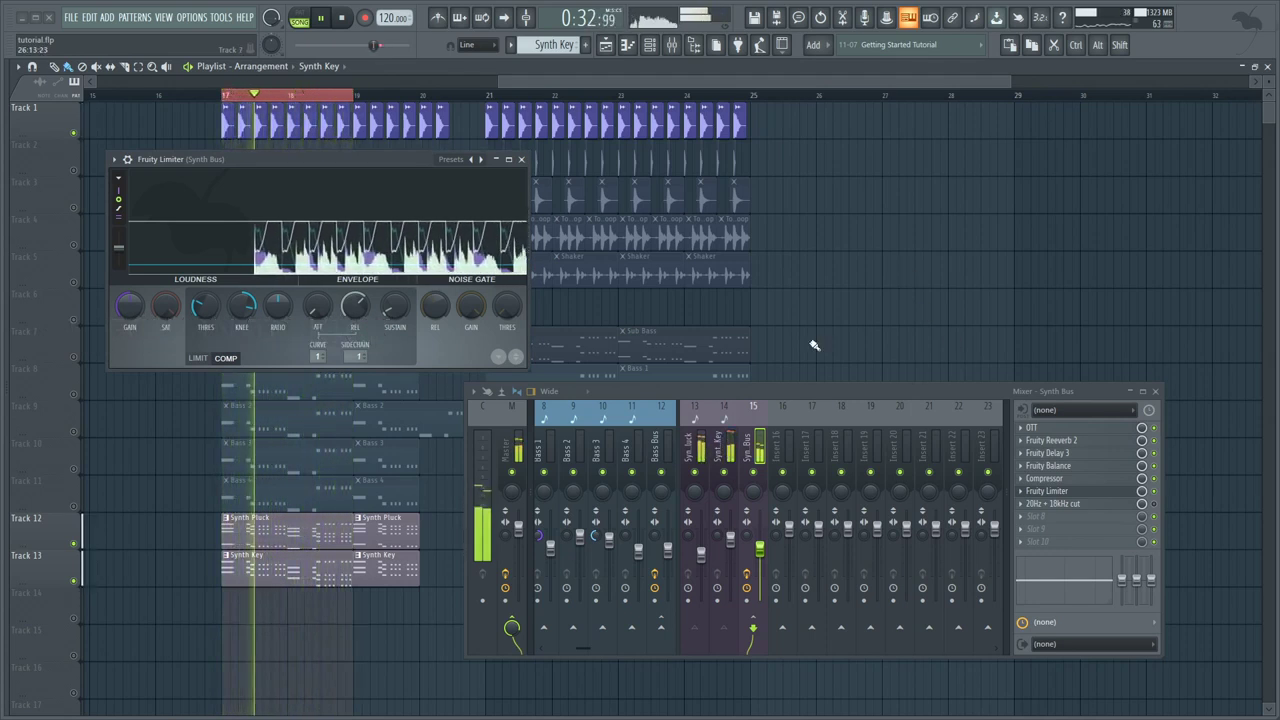
left_click(520, 159)
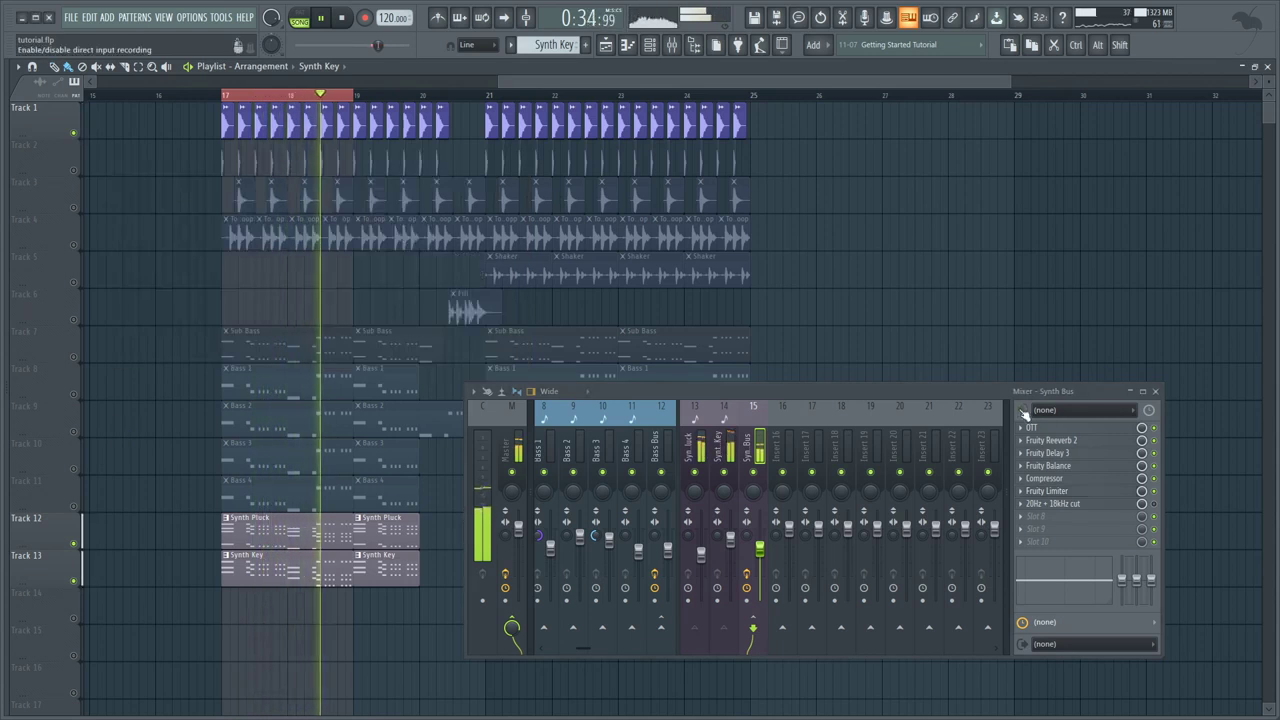
Step: Close the mixer and shorten the second Sub Bass clip on Track 7 to end with the bass clips below it
left_click(1156, 391)
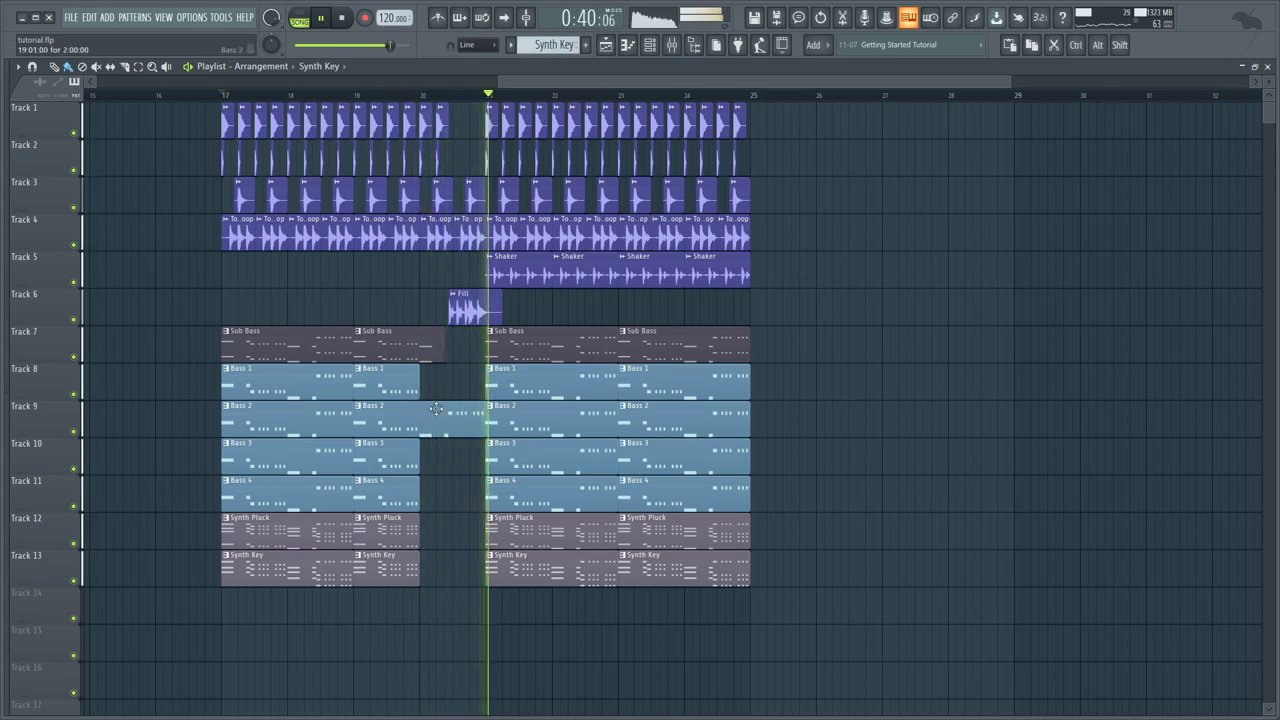
left_click_drag(444, 348, 434, 348)
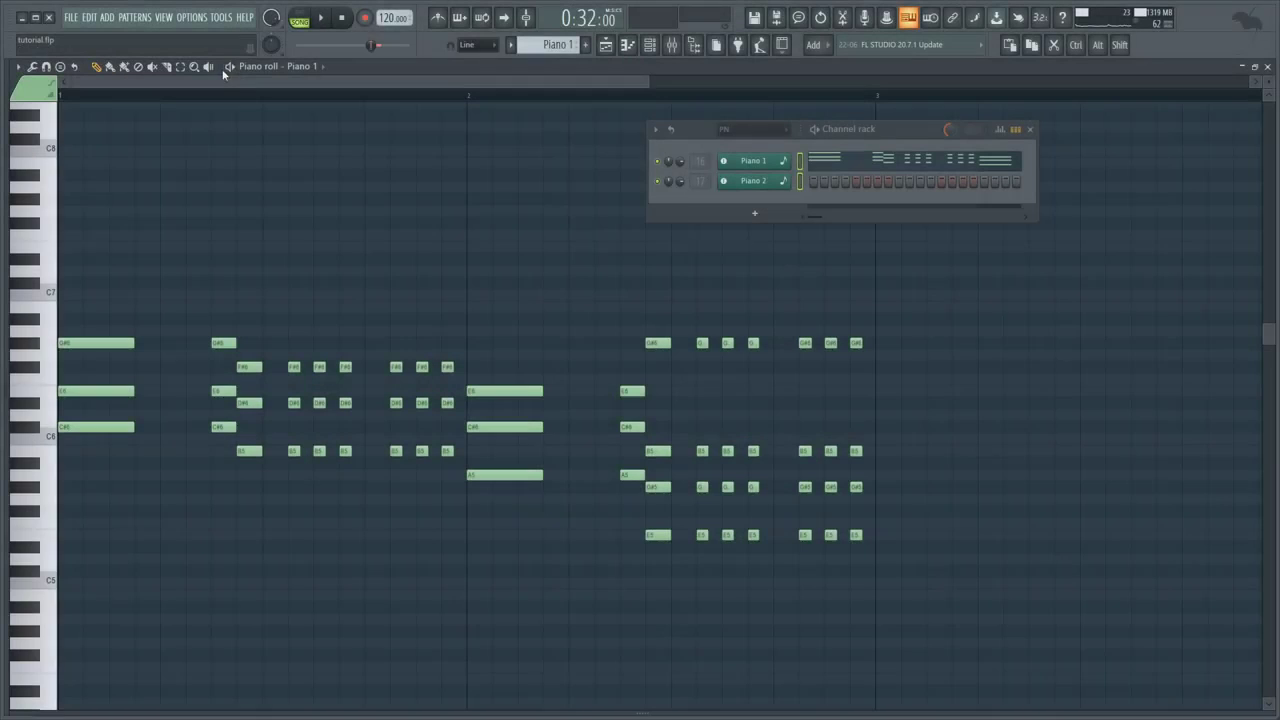
Step: Audition the Piano 1 pattern and inspect its Korg M1 patch
key("space")
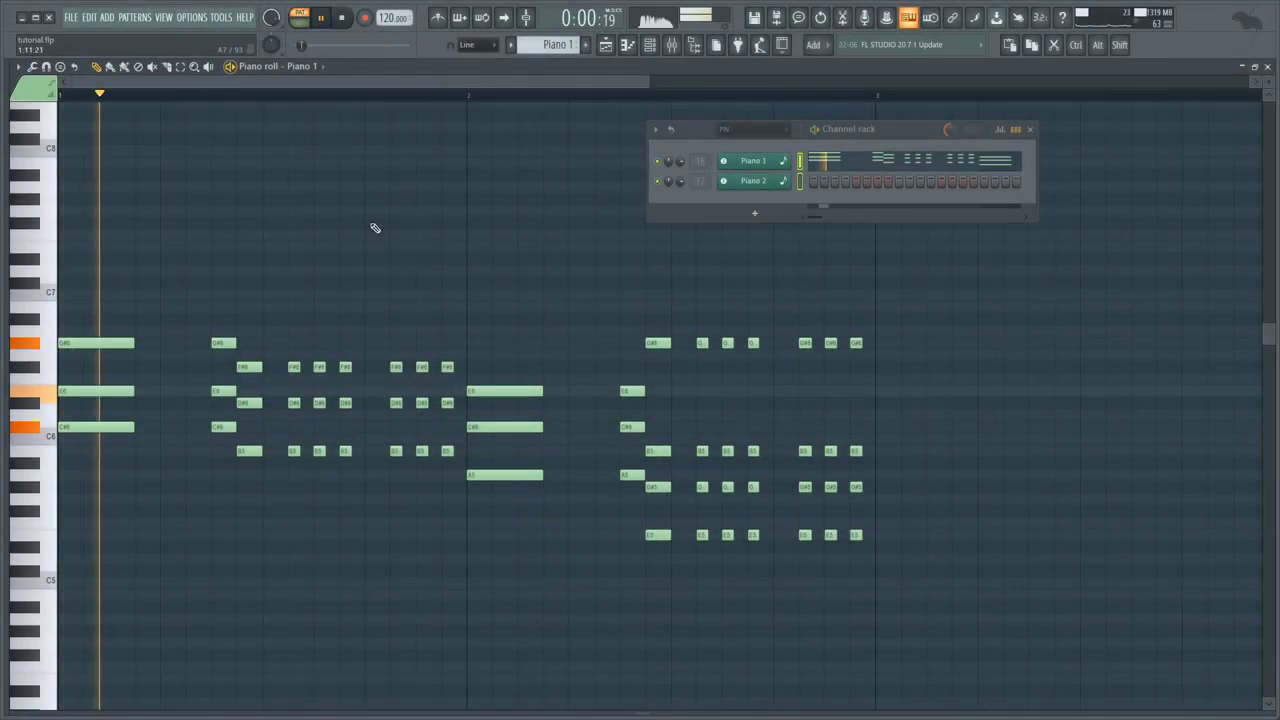
left_click(776, 163)
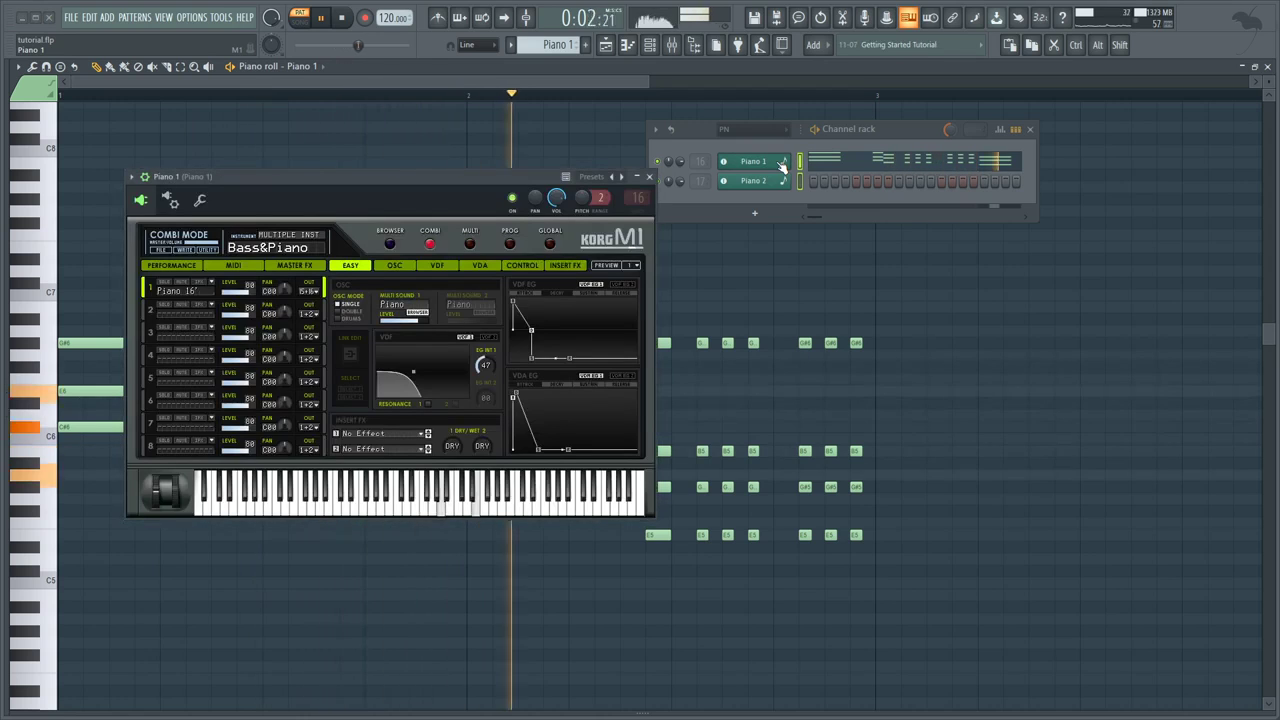
left_click(649, 176)
key("space")
Step: Switch to the Piano 2 pattern, audition it and inspect its Nexus preset
scroll(557, 45, "down", 1)
key("space")
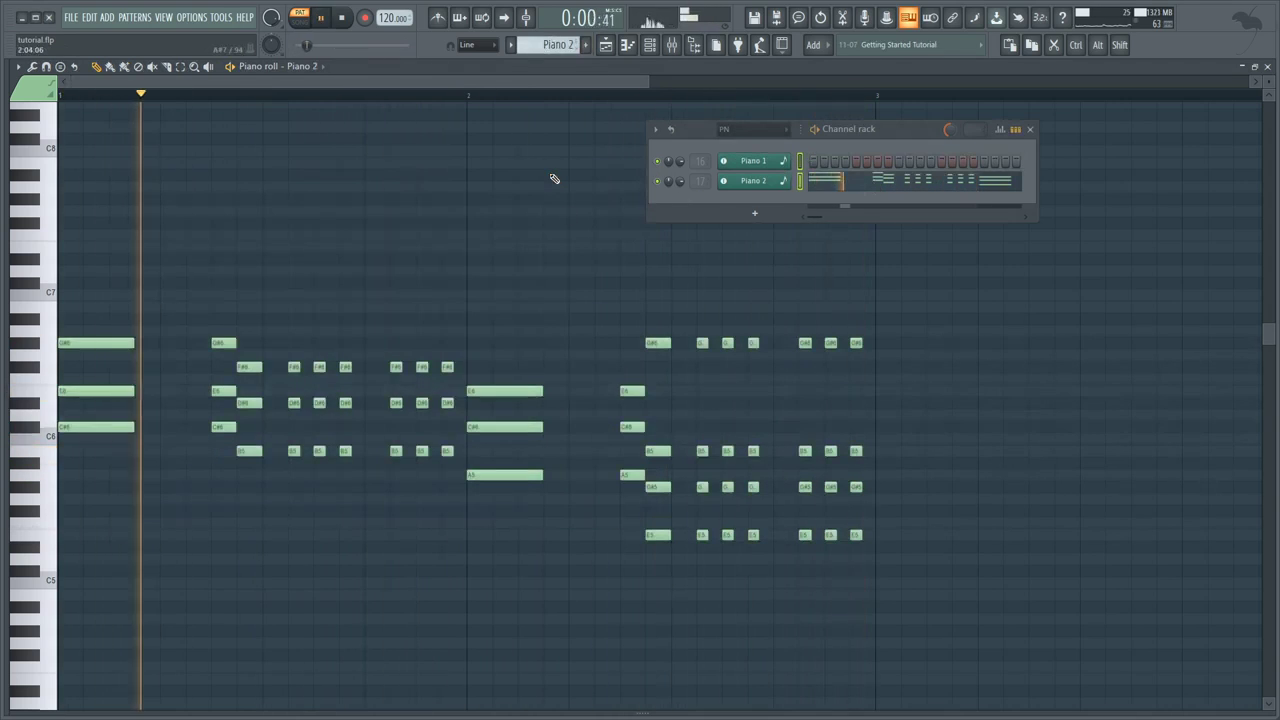
left_click(756, 183)
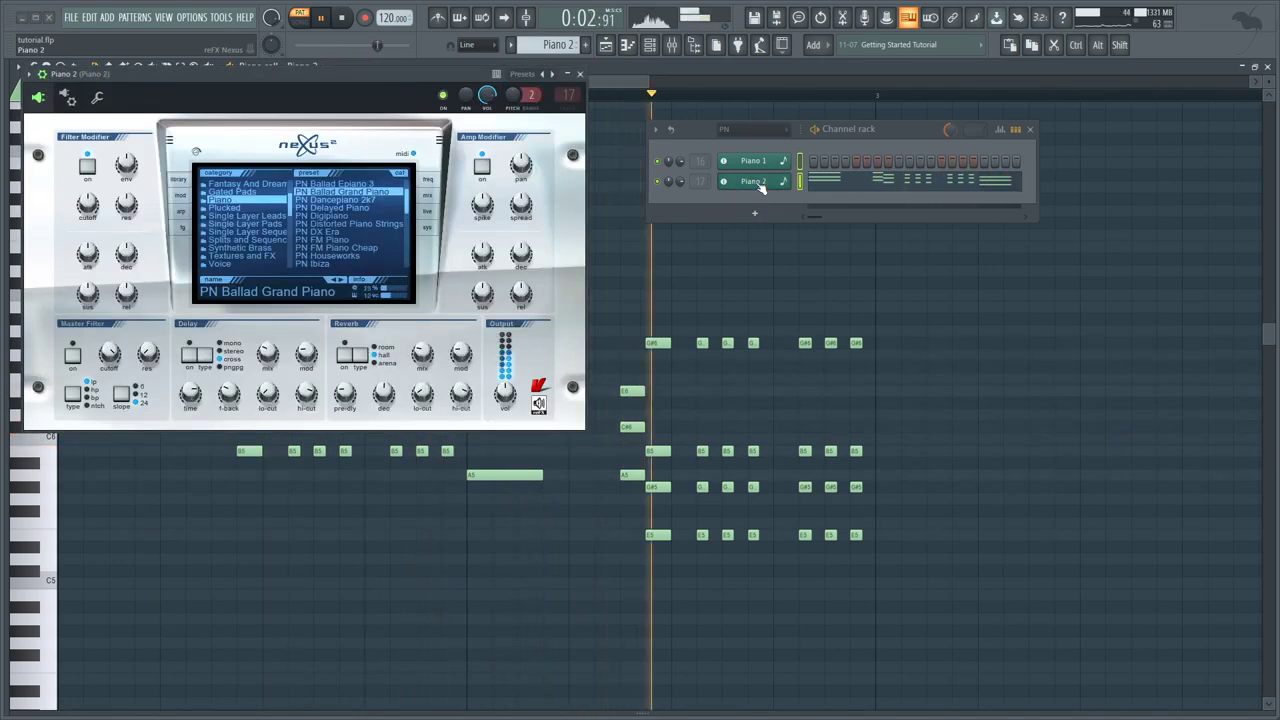
left_click(579, 74)
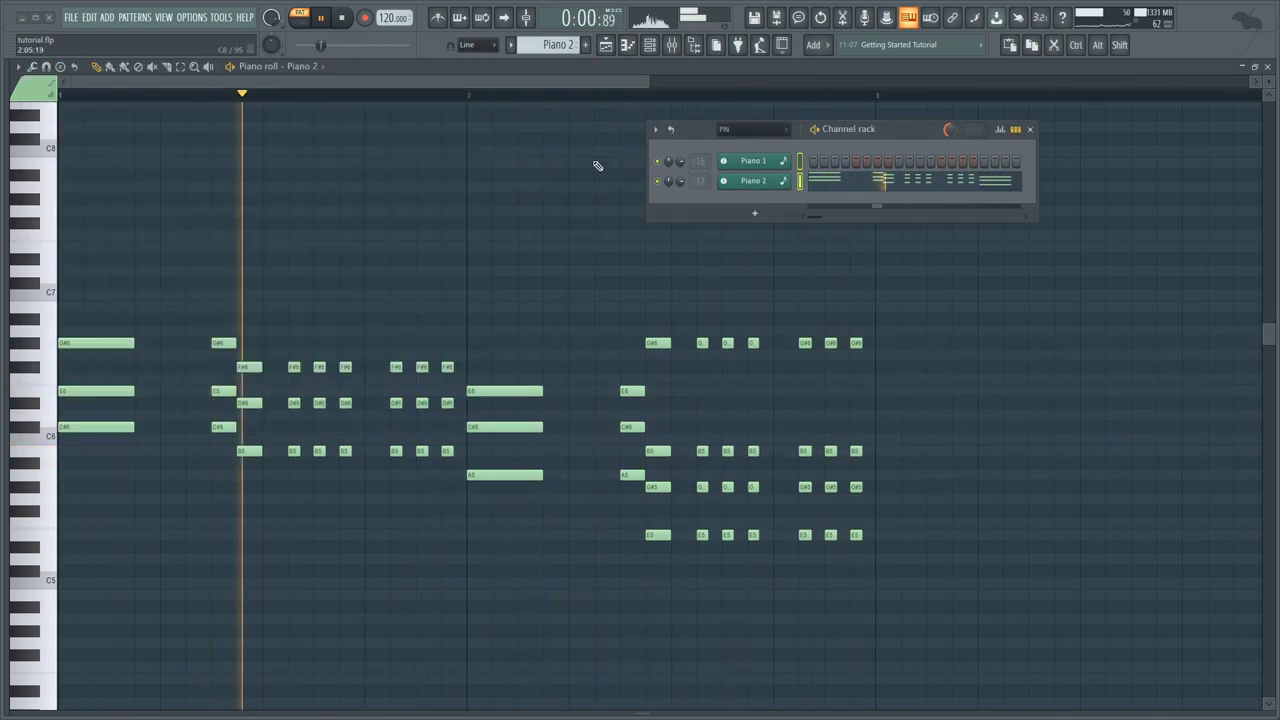
key("space")
Step: Loop the soloed Piano 1 track in the playlist, unmute Piano 2 on Track 15 and close the channel rack
left_click(613, 56)
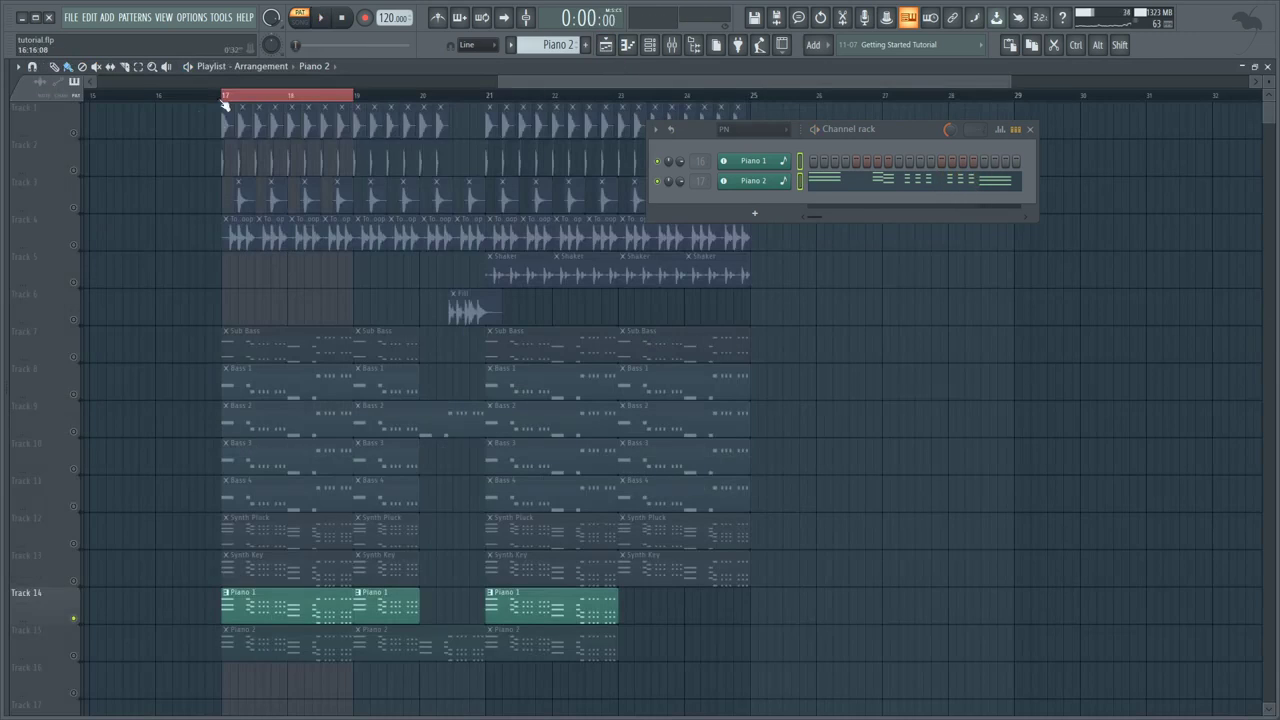
key("space")
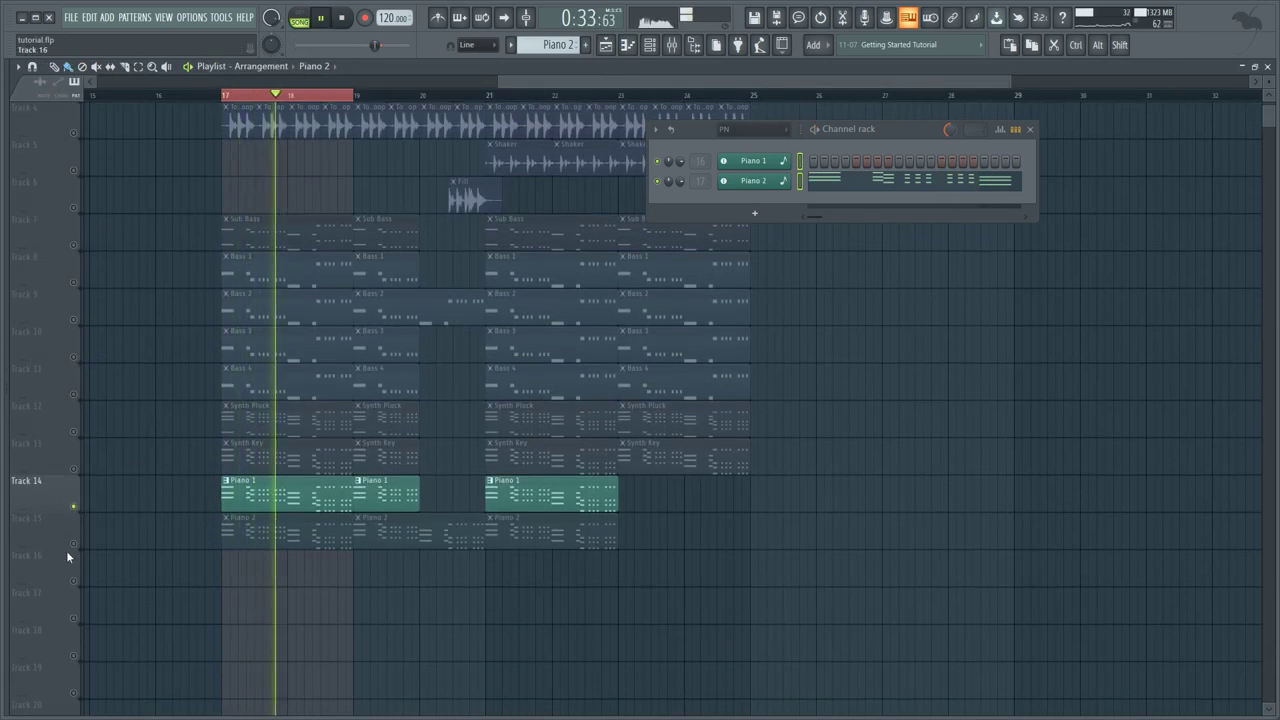
left_click(73, 544)
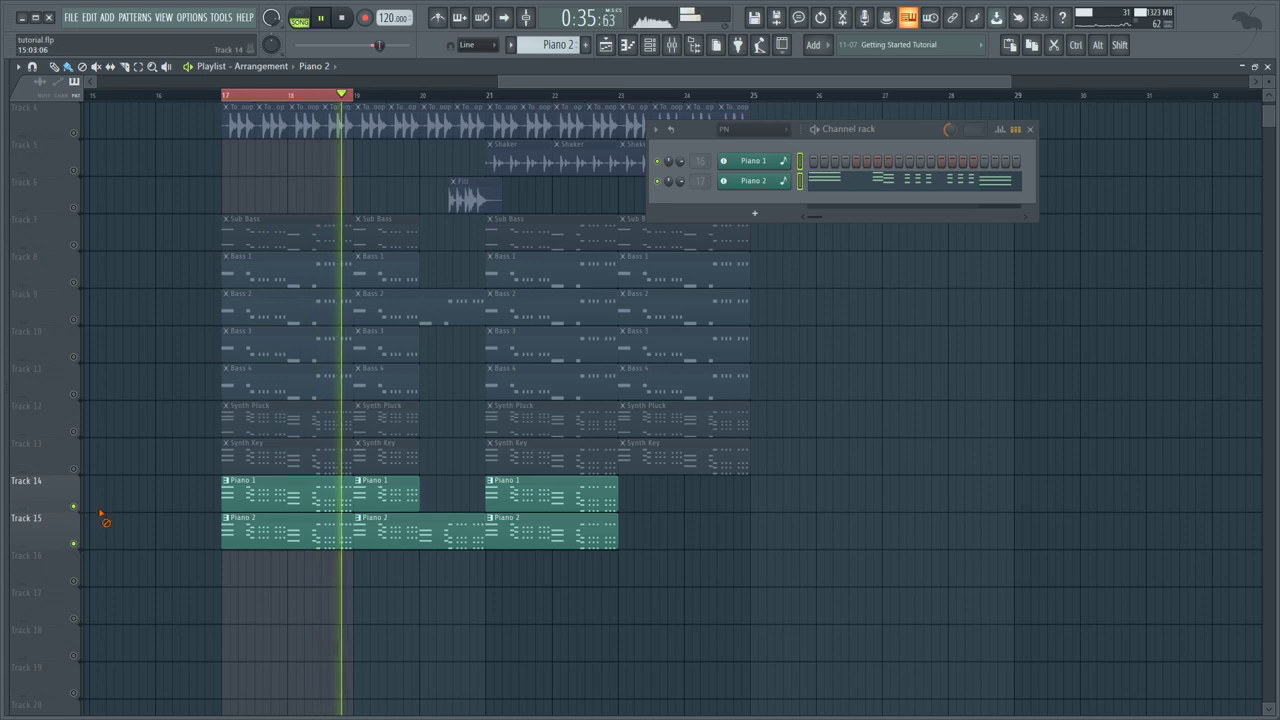
left_click(1027, 131)
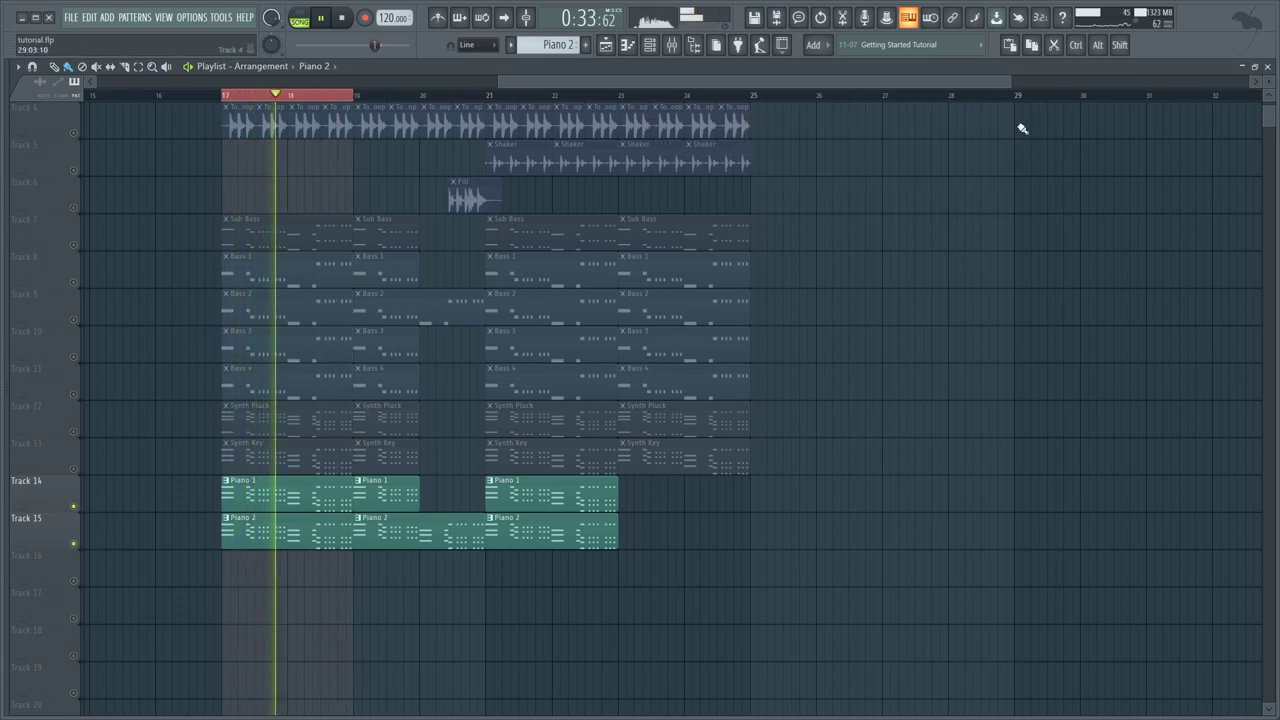
Step: Open and enable Fruity parametric EQ 2 and Fruity Limiter on the Piano Bus while both piano tracks play
left_click(671, 44)
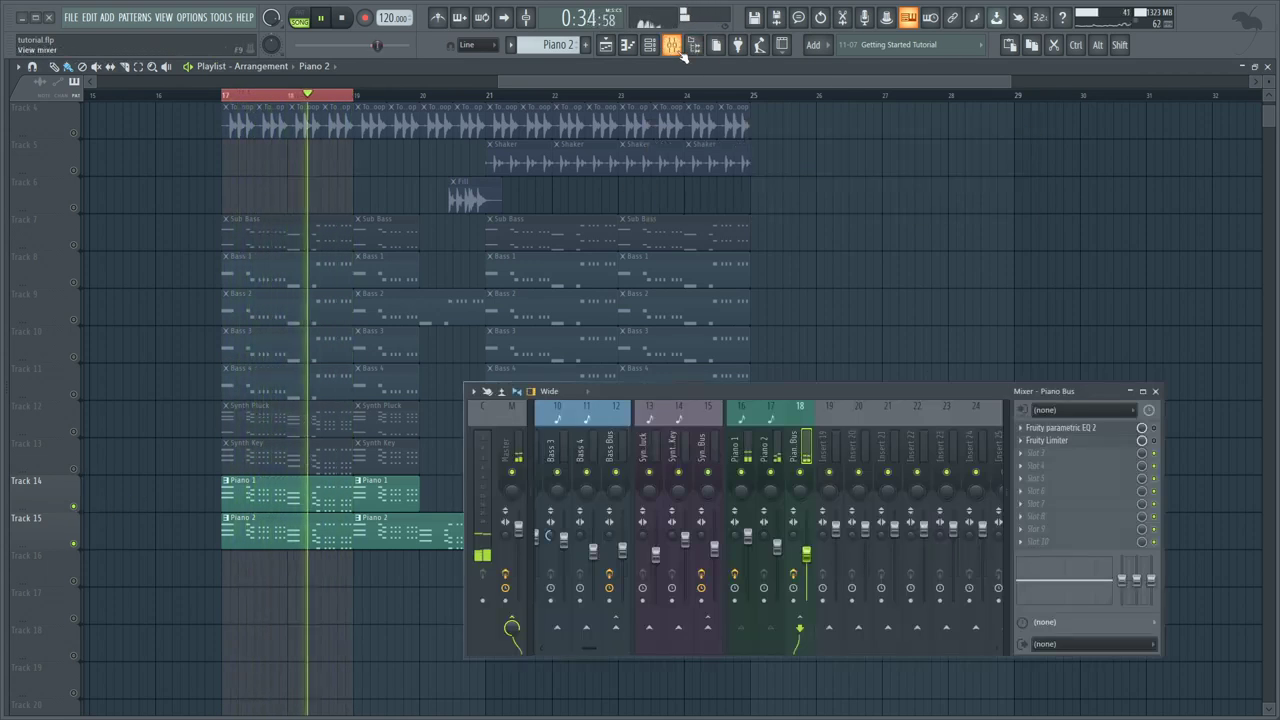
left_click(1072, 429)
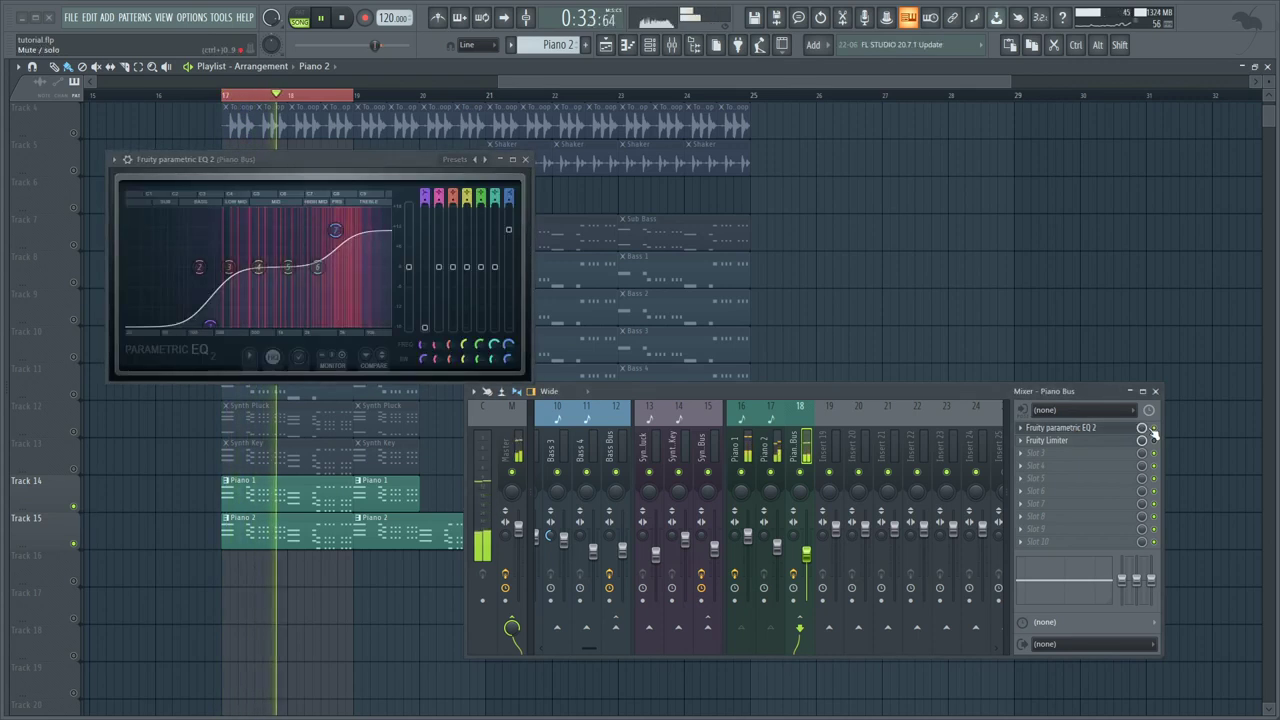
left_click(1096, 446)
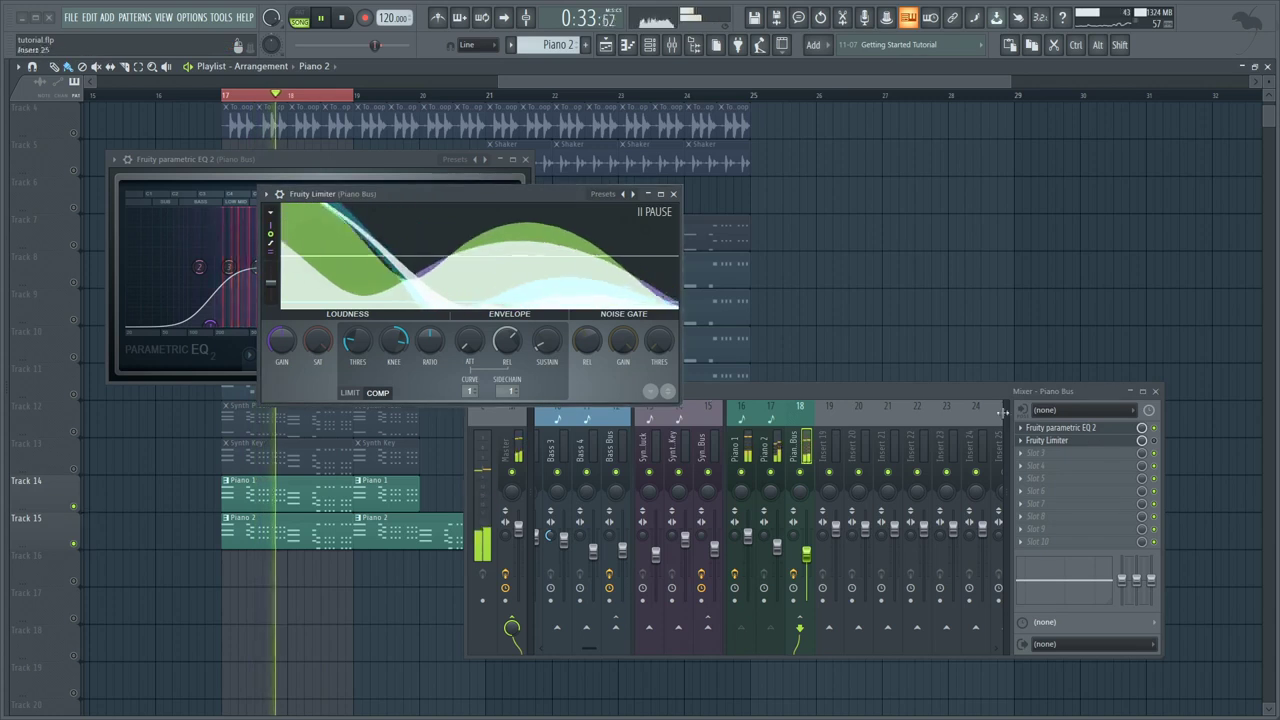
left_click(1154, 441)
Step: Unmute the kick on Track 1, inspect the Piano Bus Fruity Limiter's sidechain response and close the mixer
scroll(163, 123, "up", 3)
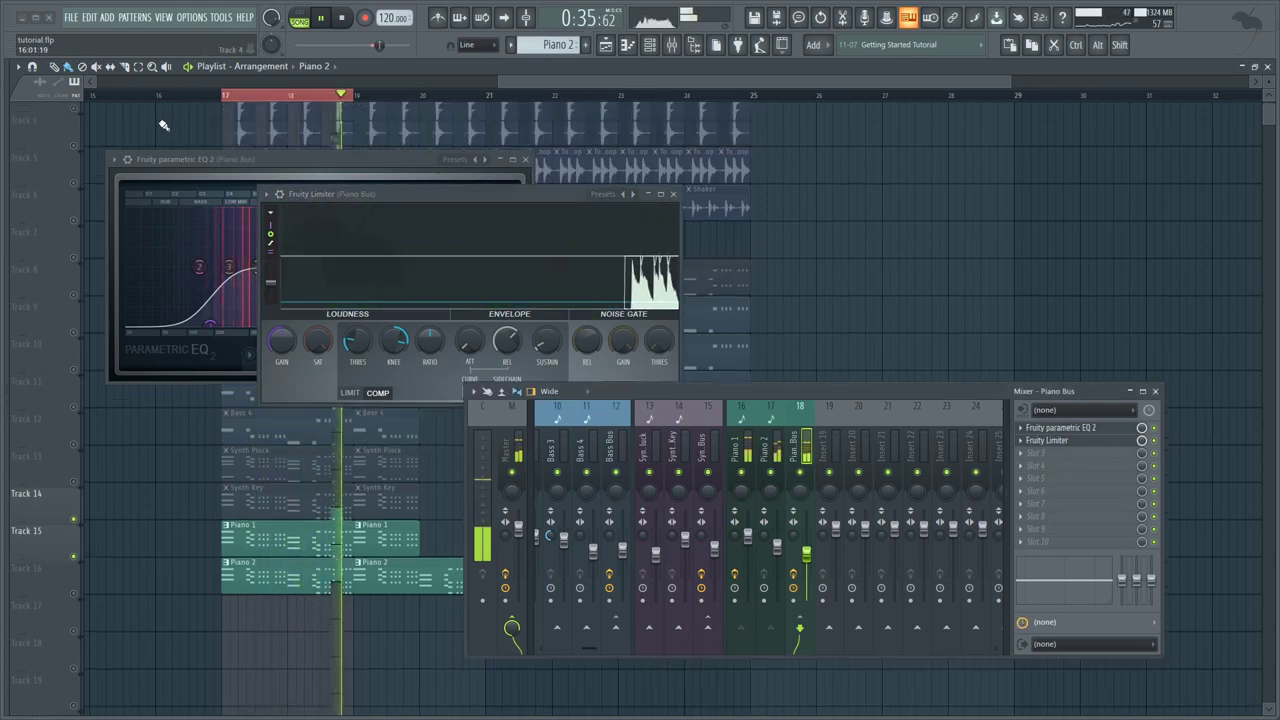
left_click(74, 133)
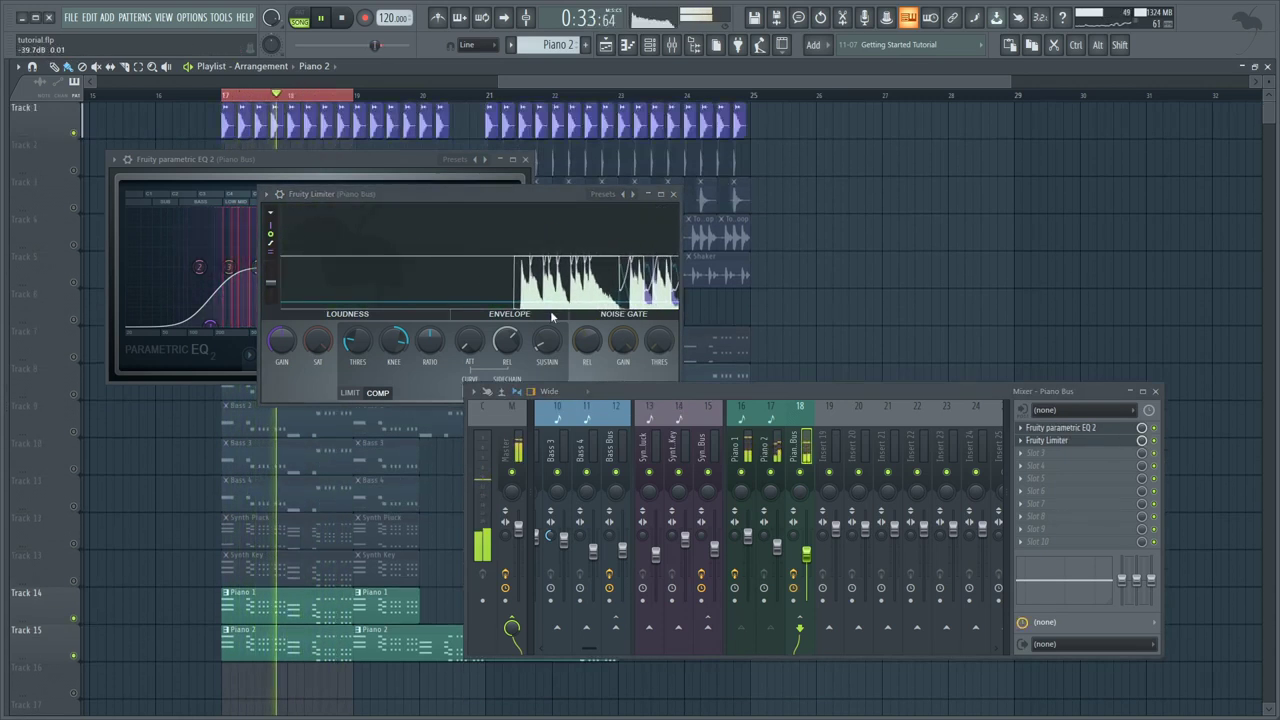
left_click(1156, 393)
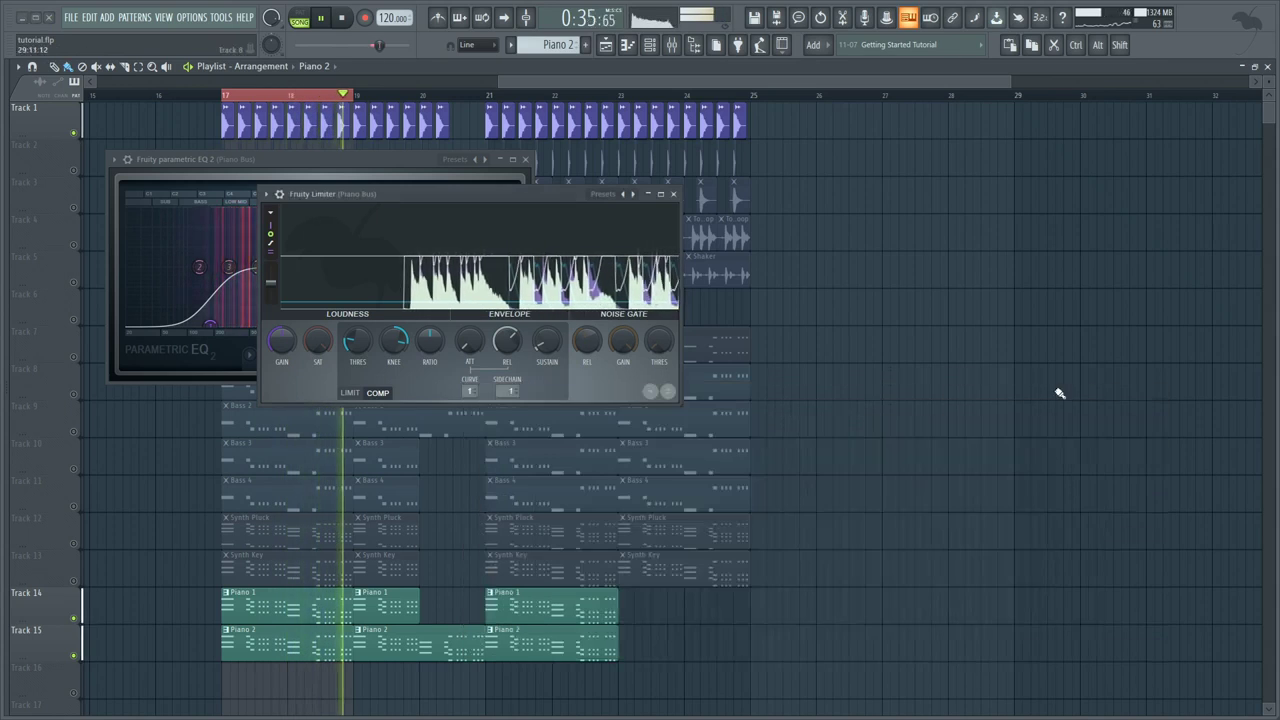
scroll(980, 374, "down", 2)
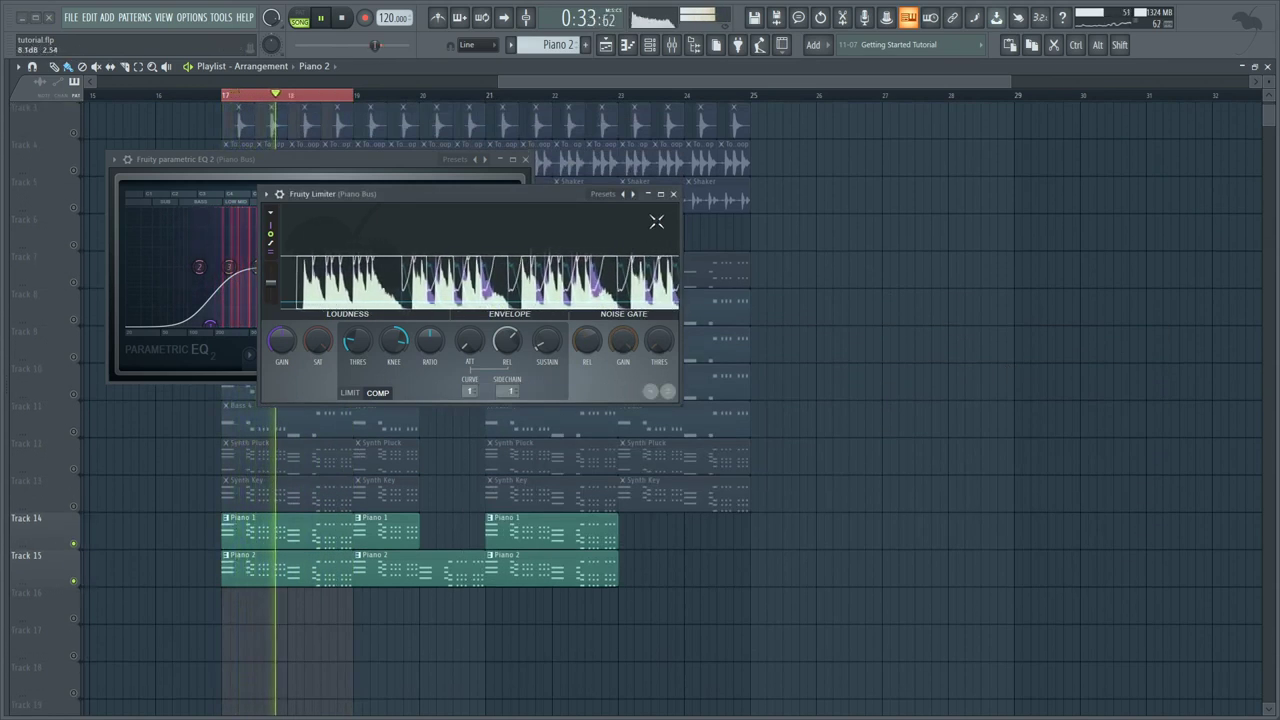
Step: Stop playback, close the Piano Bus effect windows, unsolo the piano tracks and clear the playlist loop selection
key("space")
left_click(674, 195)
left_click(526, 160)
right_click(74, 543)
key("ctrl+d")
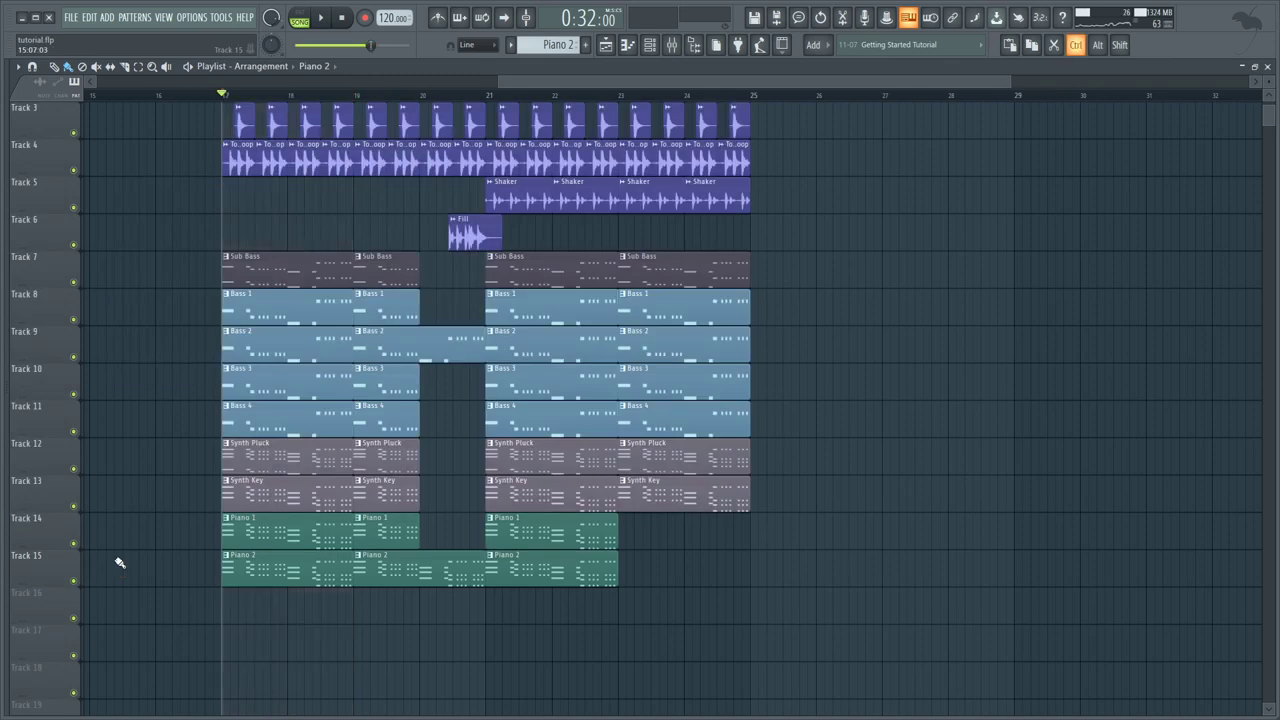
Step: Lengthen the second Sub Bass, Bass 1, 3 and 4, synth and Piano 1 clips by about one beat, and play from bar 19
scroll(117, 560, "up", 2)
left_click_drag(438, 342, 414, 384, "ctrl")
left_click_drag(419, 382, 436, 382)
left_click_drag(434, 452, 412, 606, "ctrl")
left_click_drag(419, 602, 436, 602)
key("ctrl+d")
left_click(355, 95)
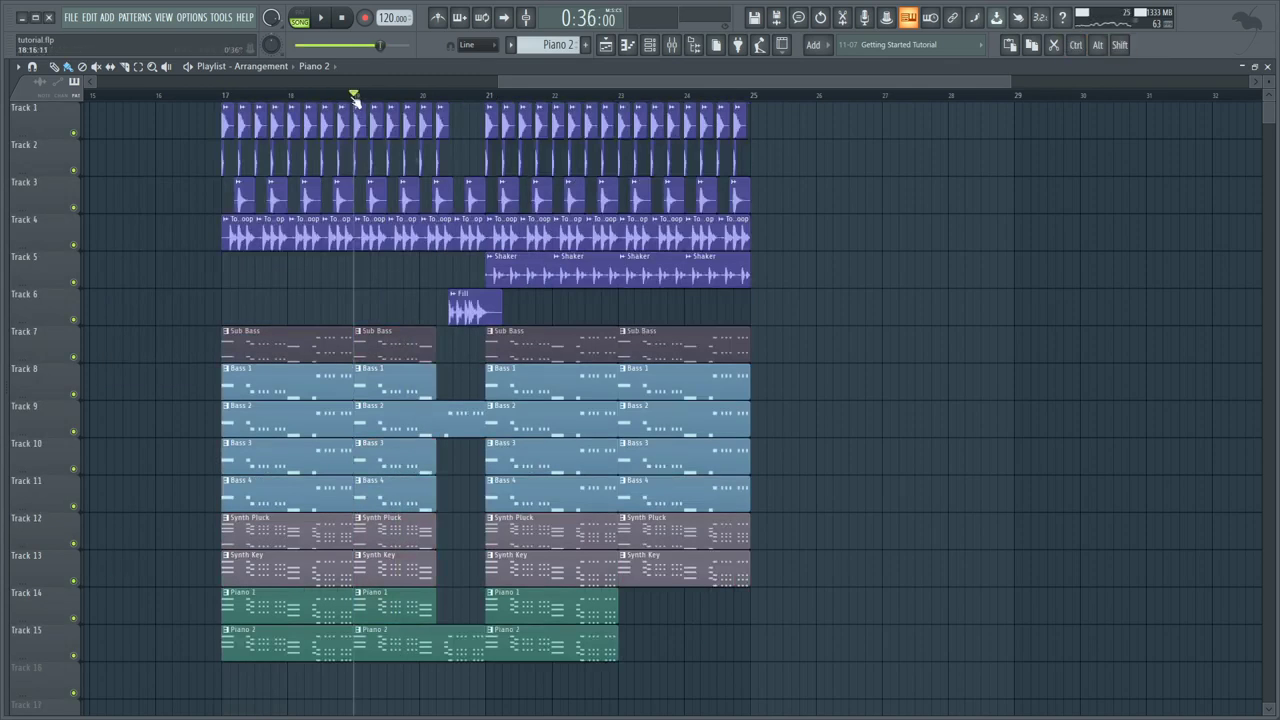
key("space")
Step: Duplicate the Piano 1 and Piano 2 clips from bar 21 to bar 23, deselect them and save the project
left_click_drag(594, 602, 570, 648, "ctrl")
key("ctrl+b")
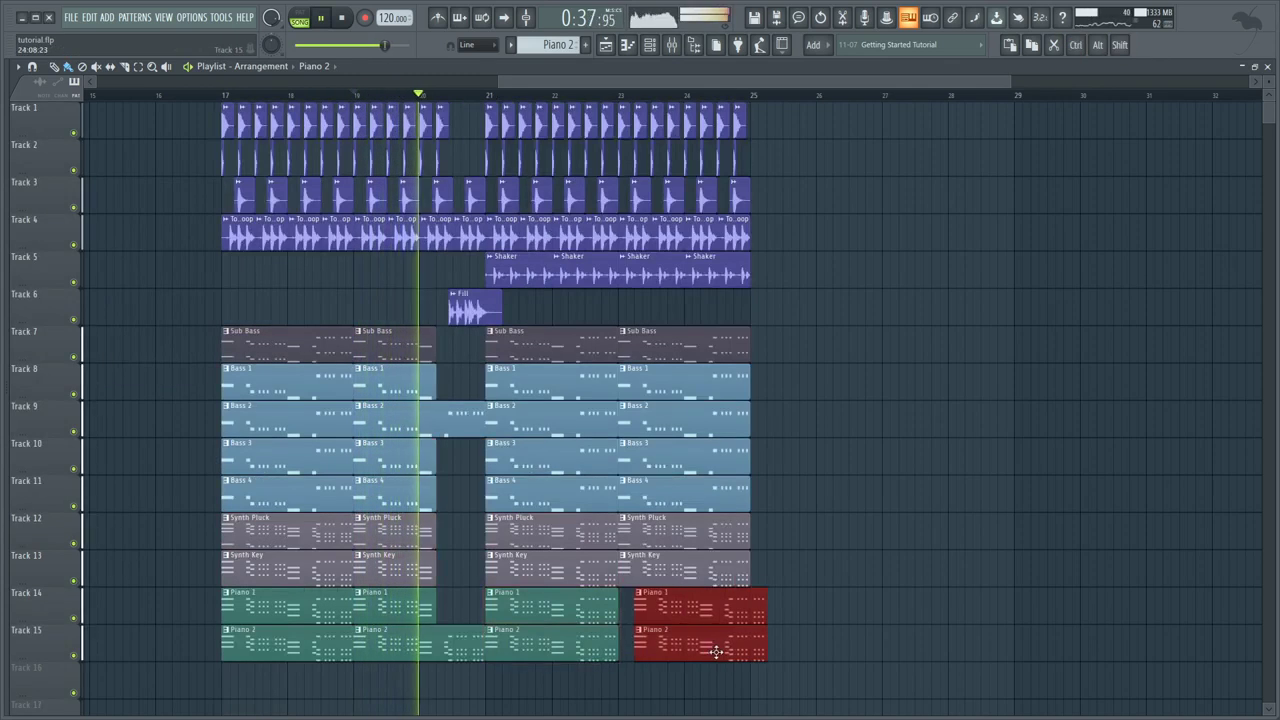
key("ctrl+d")
key("ctrl+s")
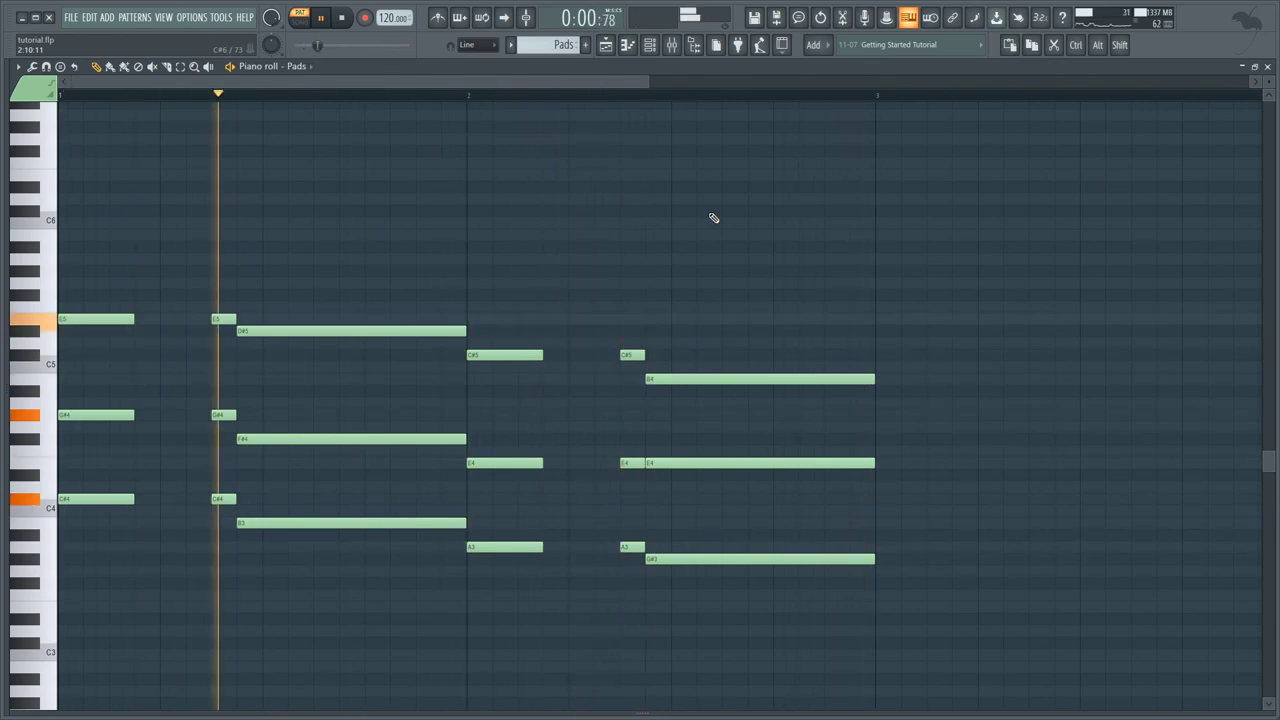
Step: Return to the playlist and unmute both piano and both synth tracks while the soloed Pads play
left_click(605, 46)
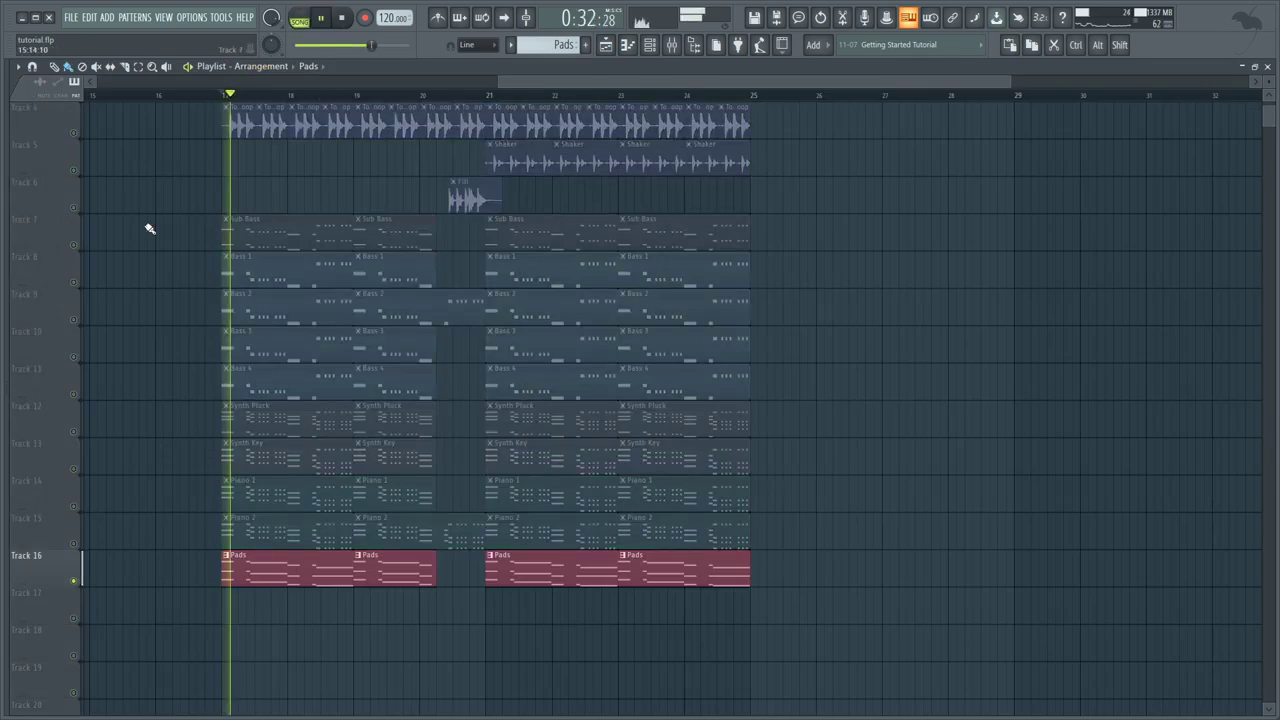
left_click(74, 544)
left_click(75, 506)
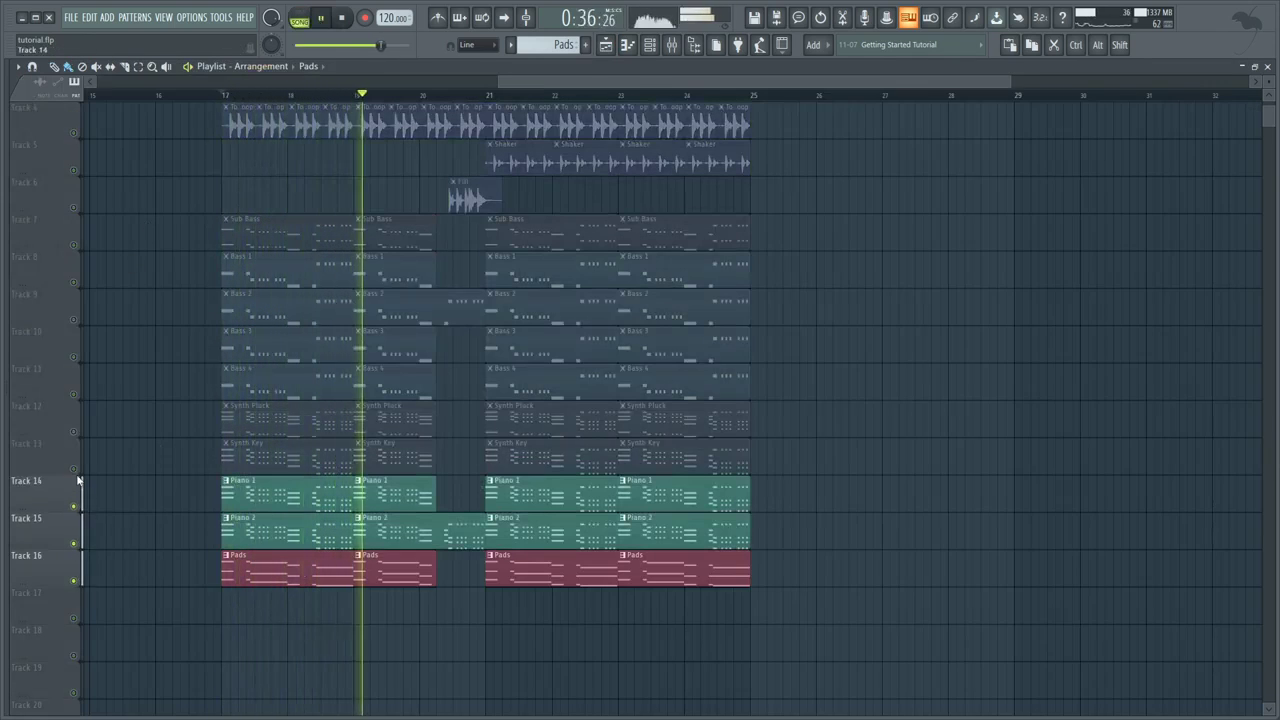
left_click(75, 470)
left_click(78, 438)
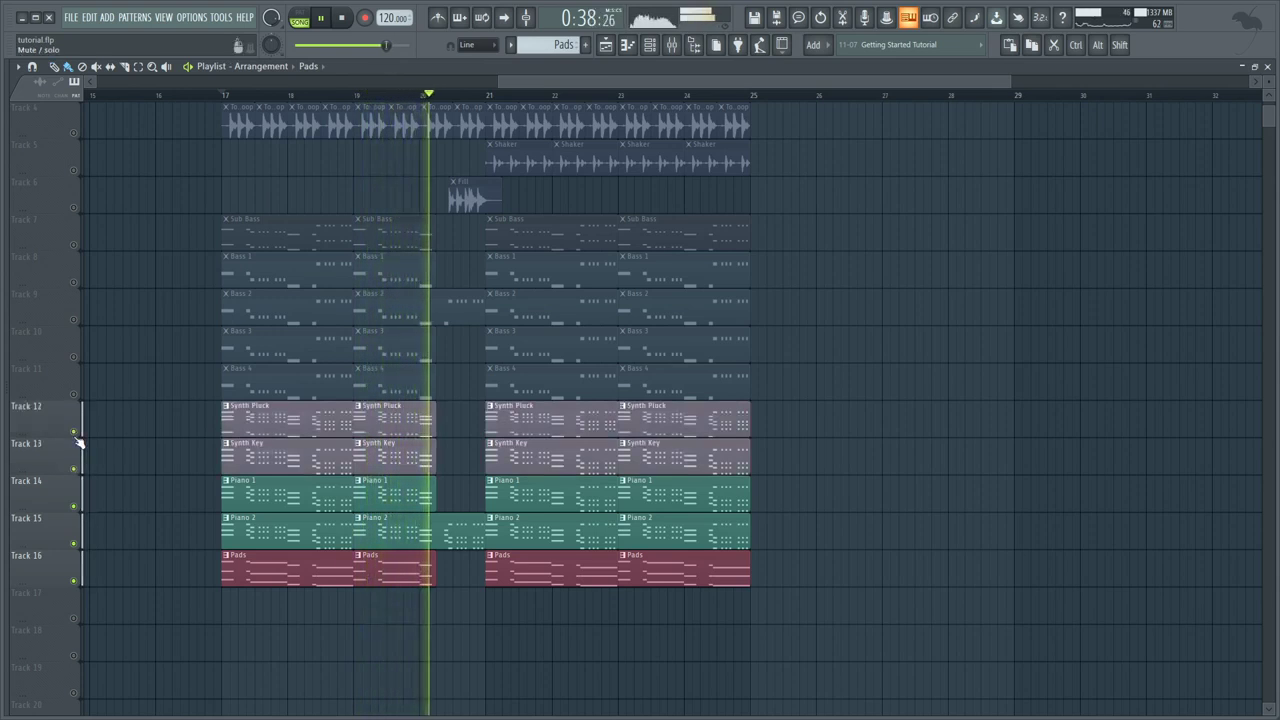
Step: Unmute the Bass 4, Bass 3, Bass 2, Bass 1 and Sub Bass tracks during playback
left_click(74, 386)
left_click(75, 348)
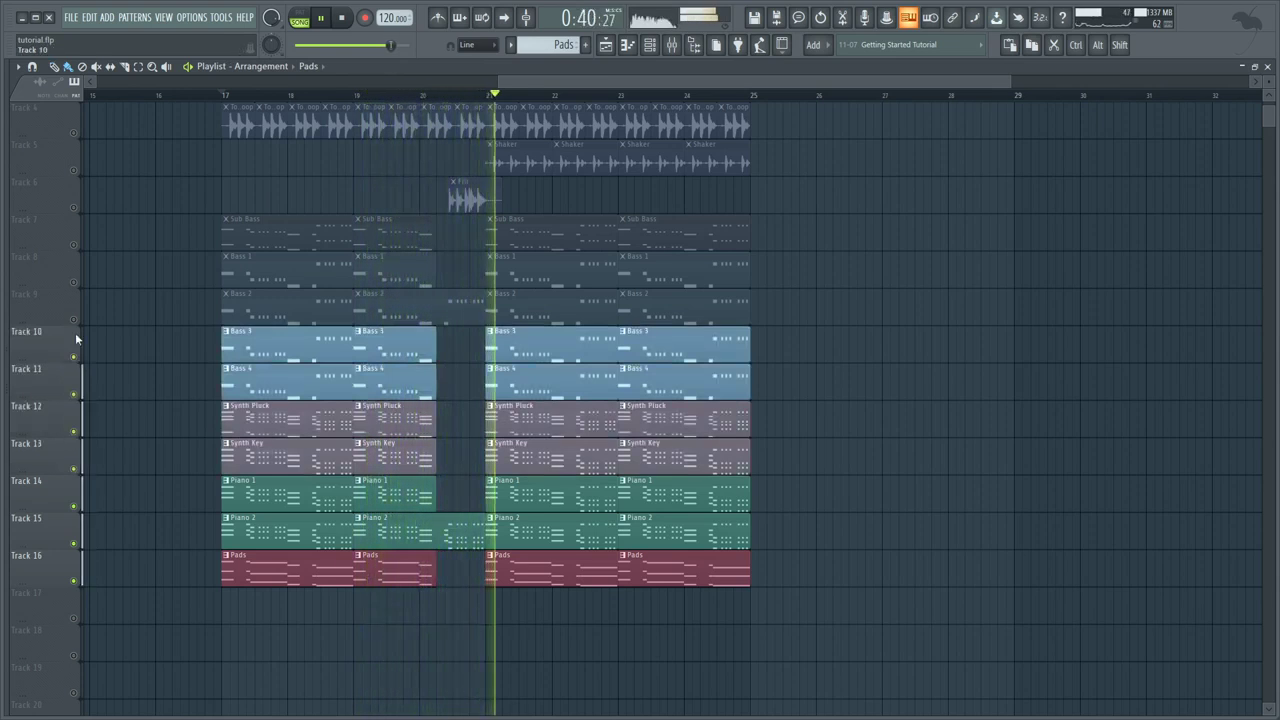
left_click(77, 302)
left_click(76, 281)
left_click(77, 246)
Step: Unmute the drum and percussion tracks from Track 6 up to Track 2 during playback
scroll(80, 260, "up", 1)
left_click(78, 283)
left_click(78, 245)
left_click(77, 208)
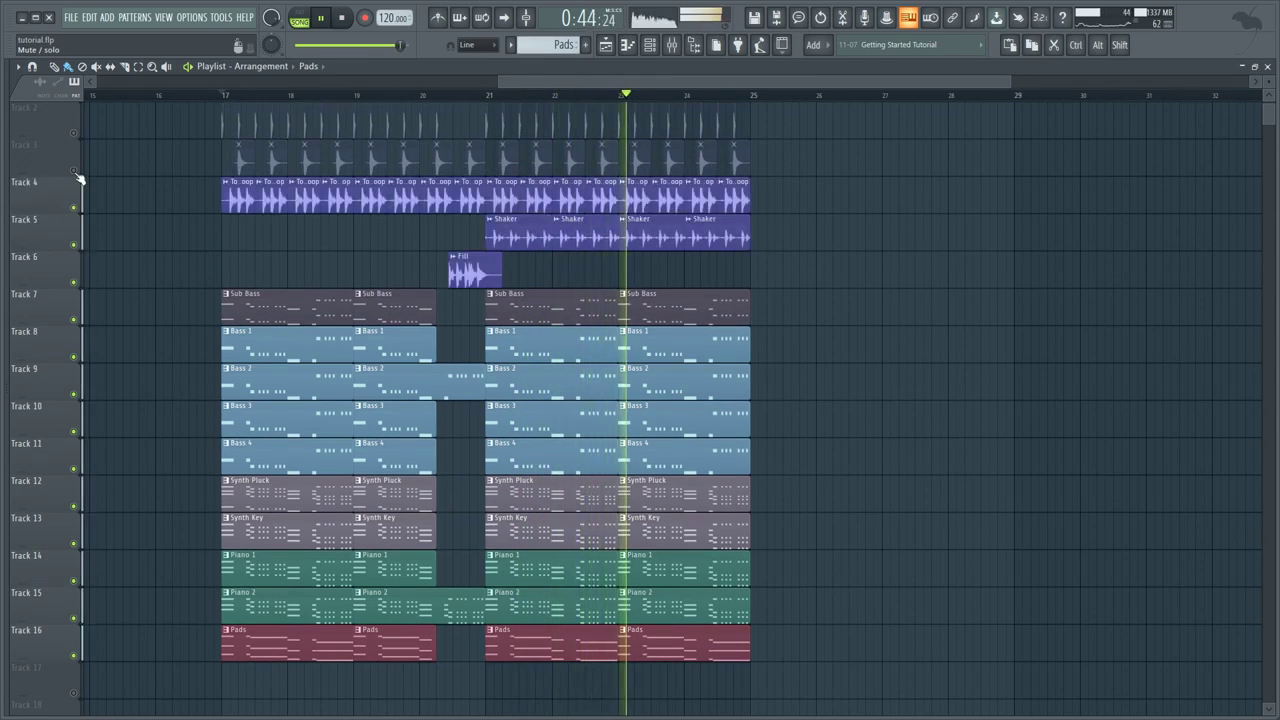
left_click(76, 170)
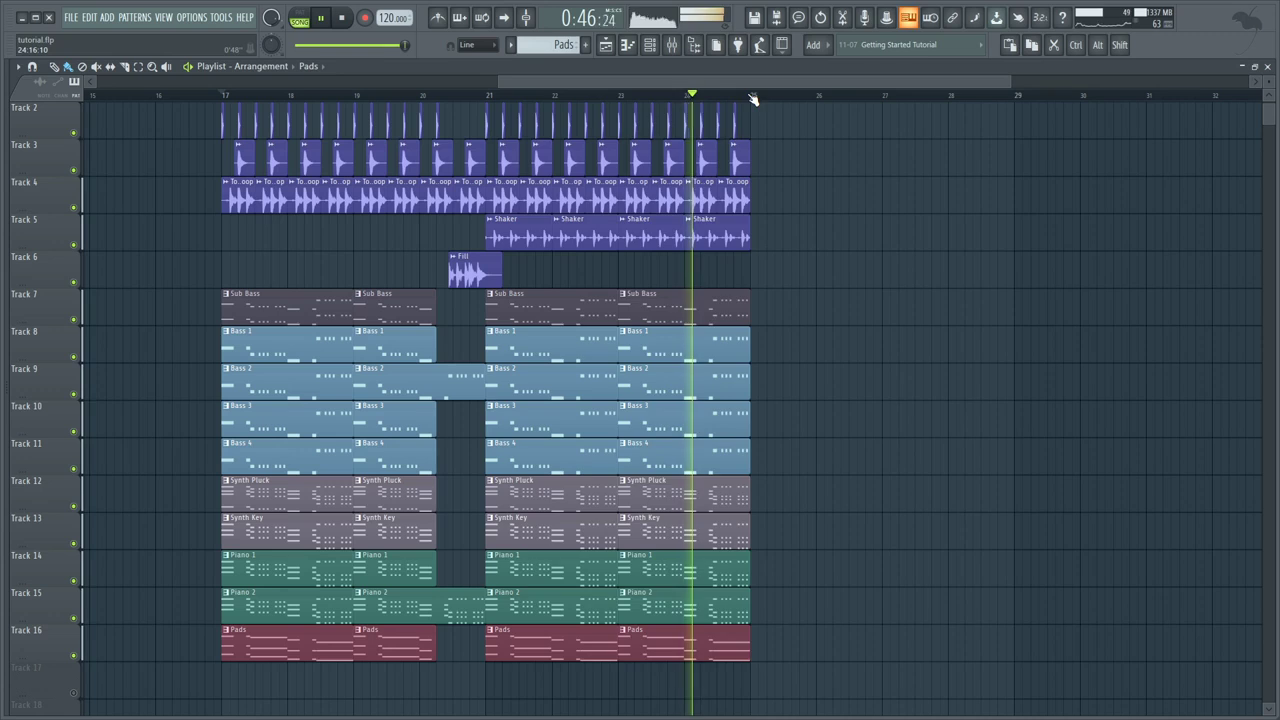
Step: Loop the playlist from bar 21 to bar 25 and unmute the kick on Track 1
left_click_drag(751, 103, 490, 110)
left_click(461, 121, "ctrl")
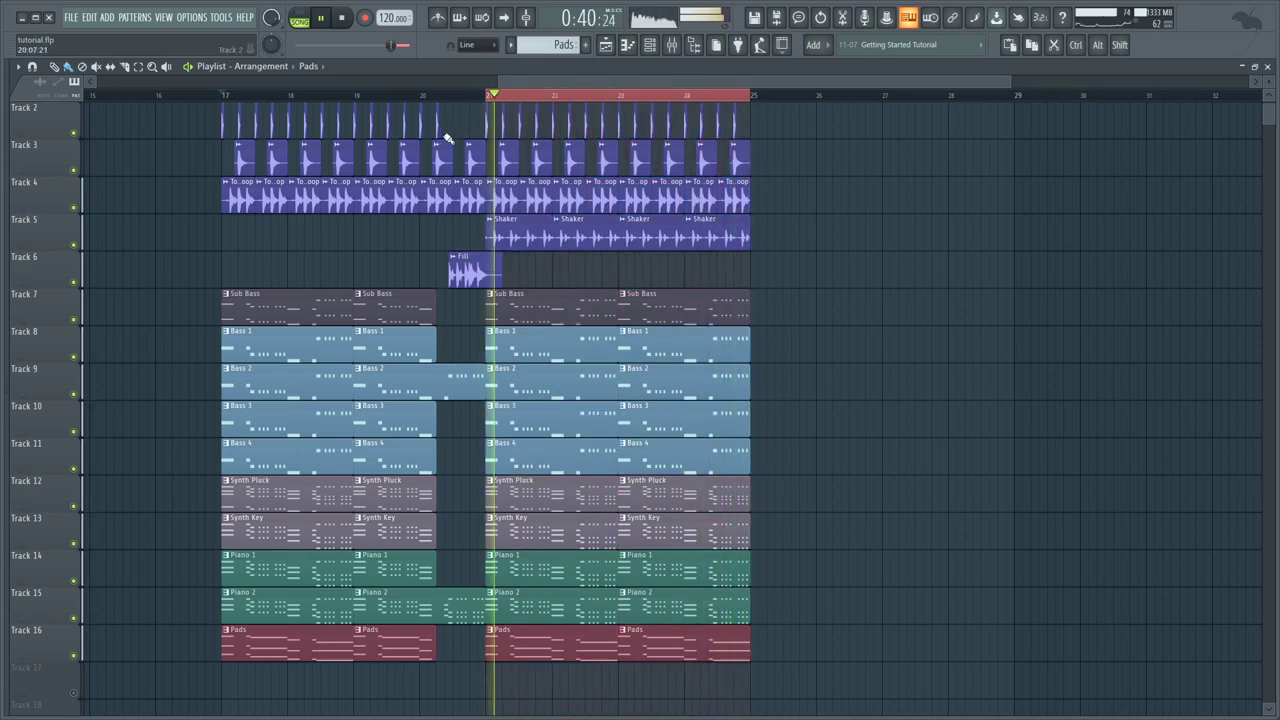
scroll(444, 134, "up", 1)
left_click(74, 133)
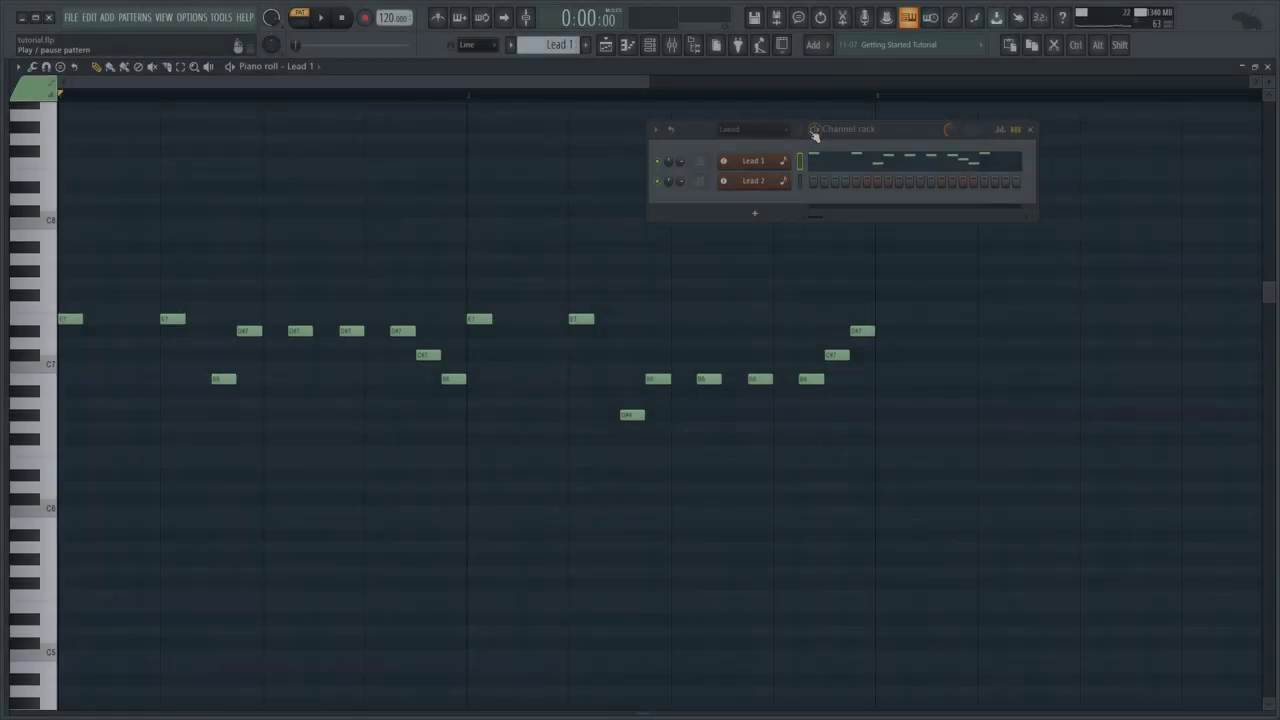
Step: Audition the Lead 1 and Lead 2 patterns in the piano roll and return to the playlist
key("space")
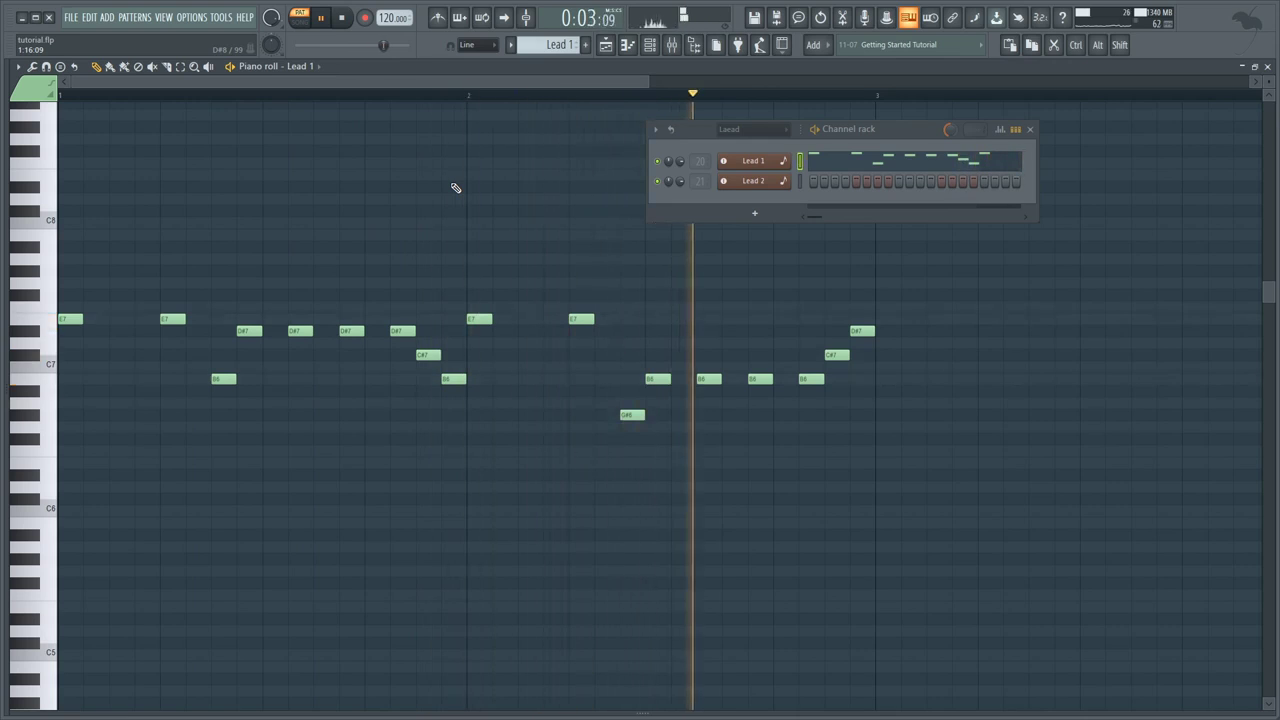
key("space")
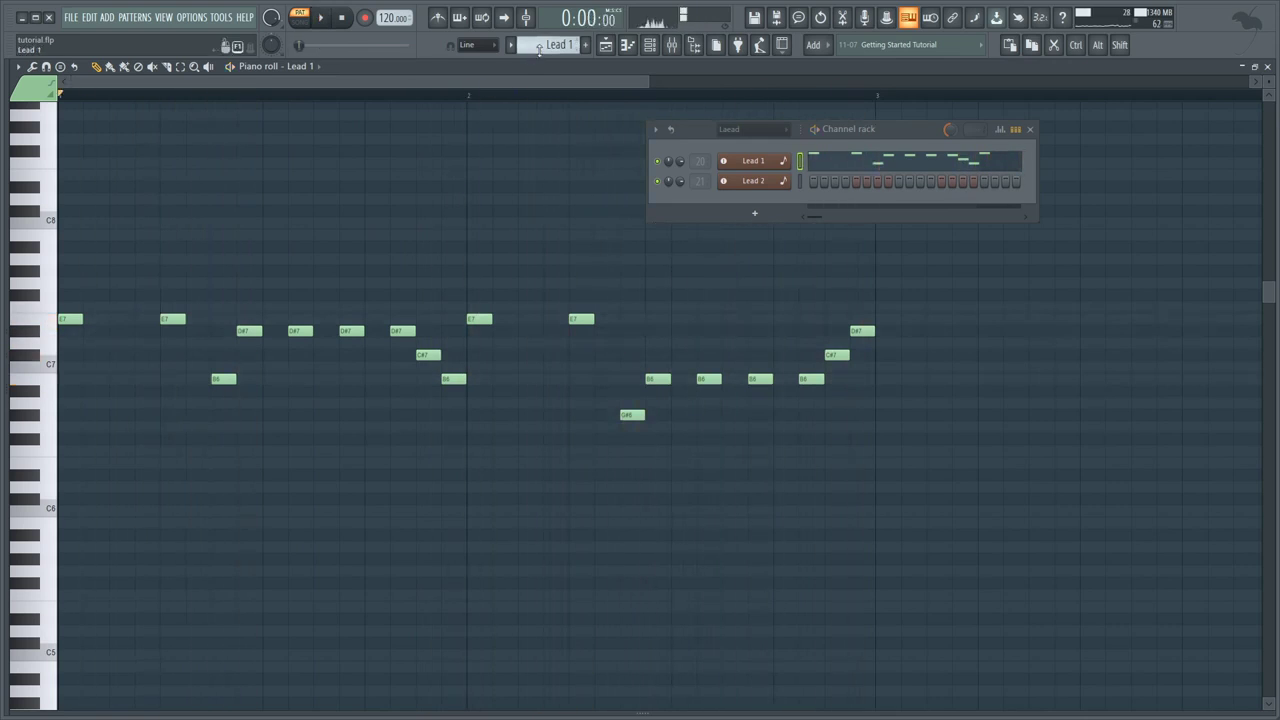
key("space")
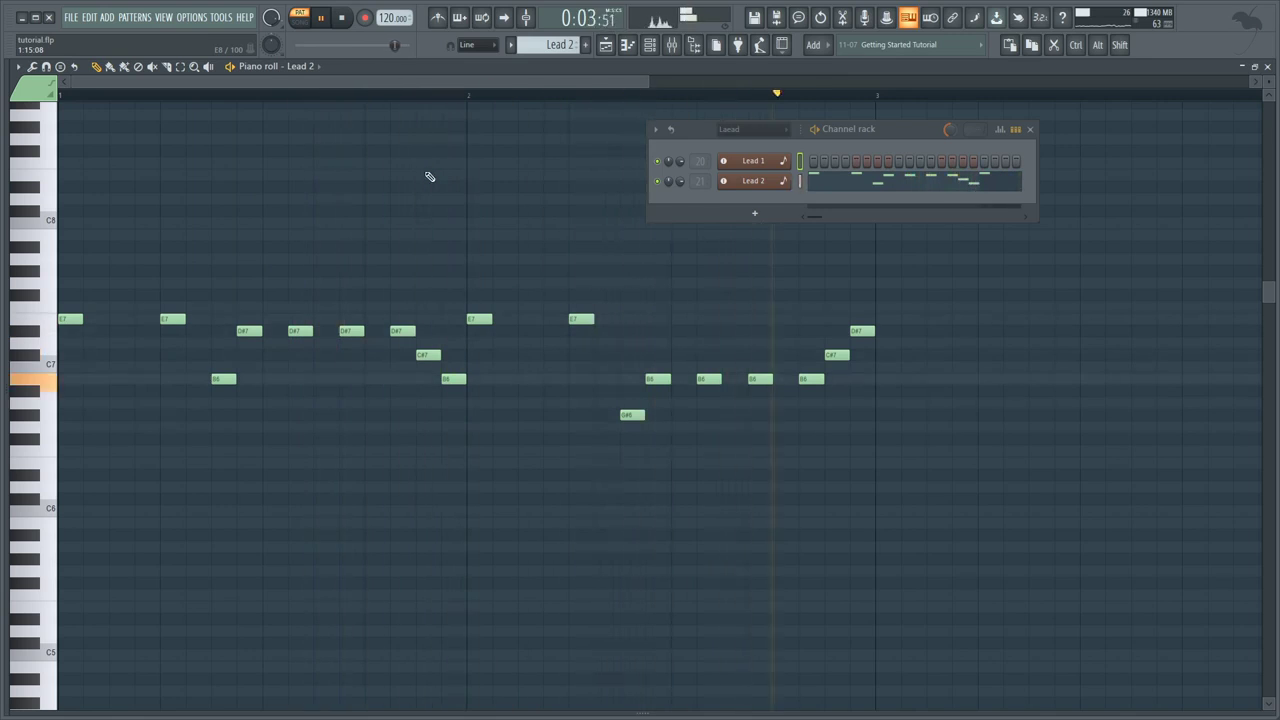
left_click(607, 47)
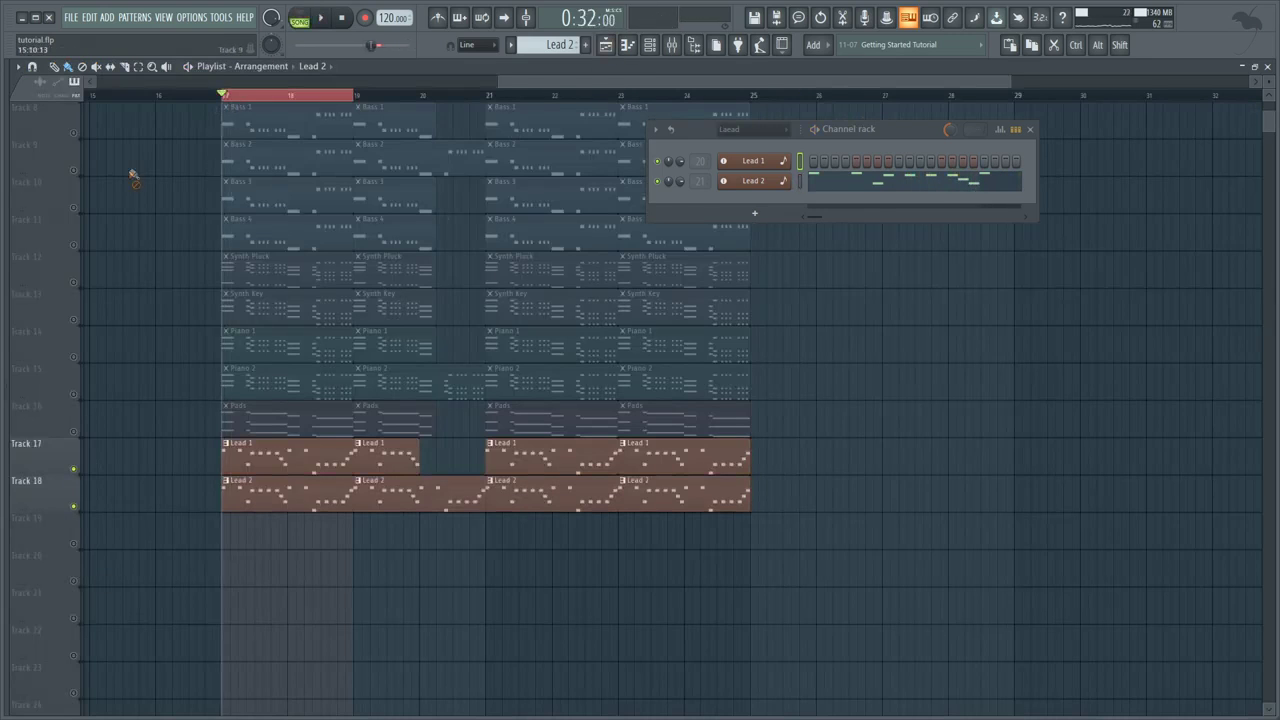
Step: Open and enable OTT, Fruity Limiter, FabFilter Pro-Q 2 and LFOTool on the Lead Bus while the soloed leads loop
left_click(671, 44)
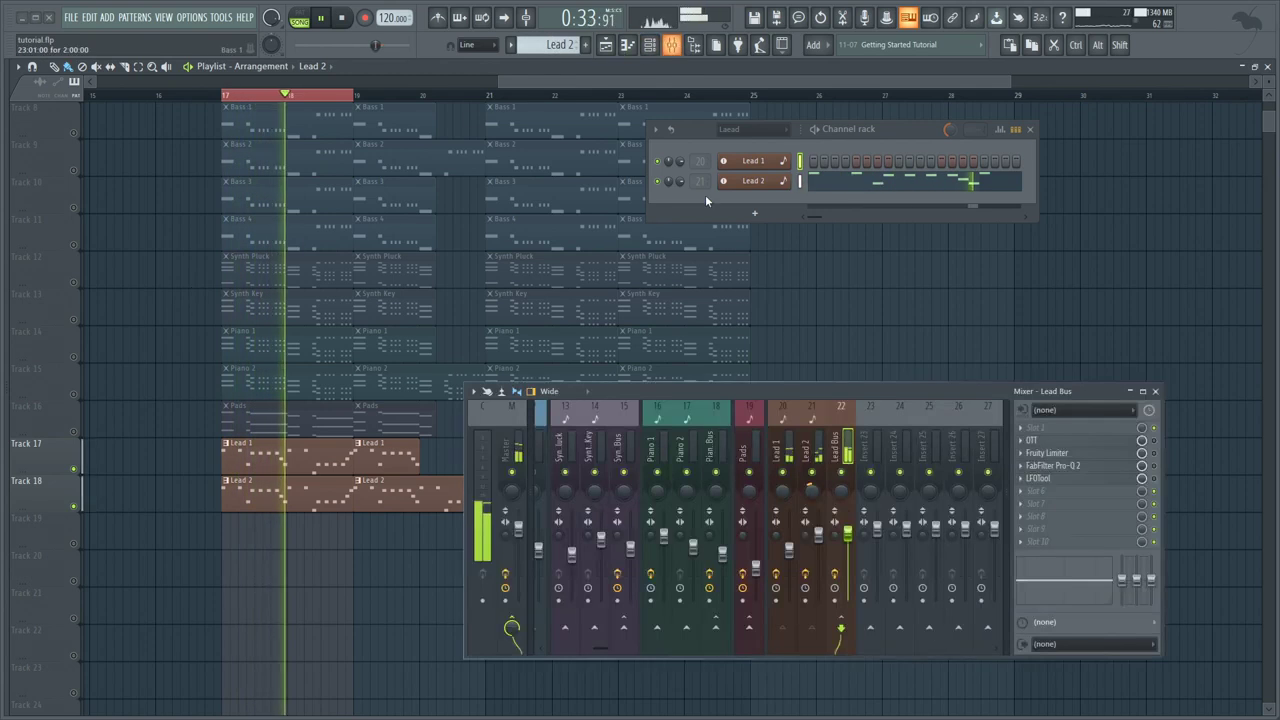
left_click(1030, 443)
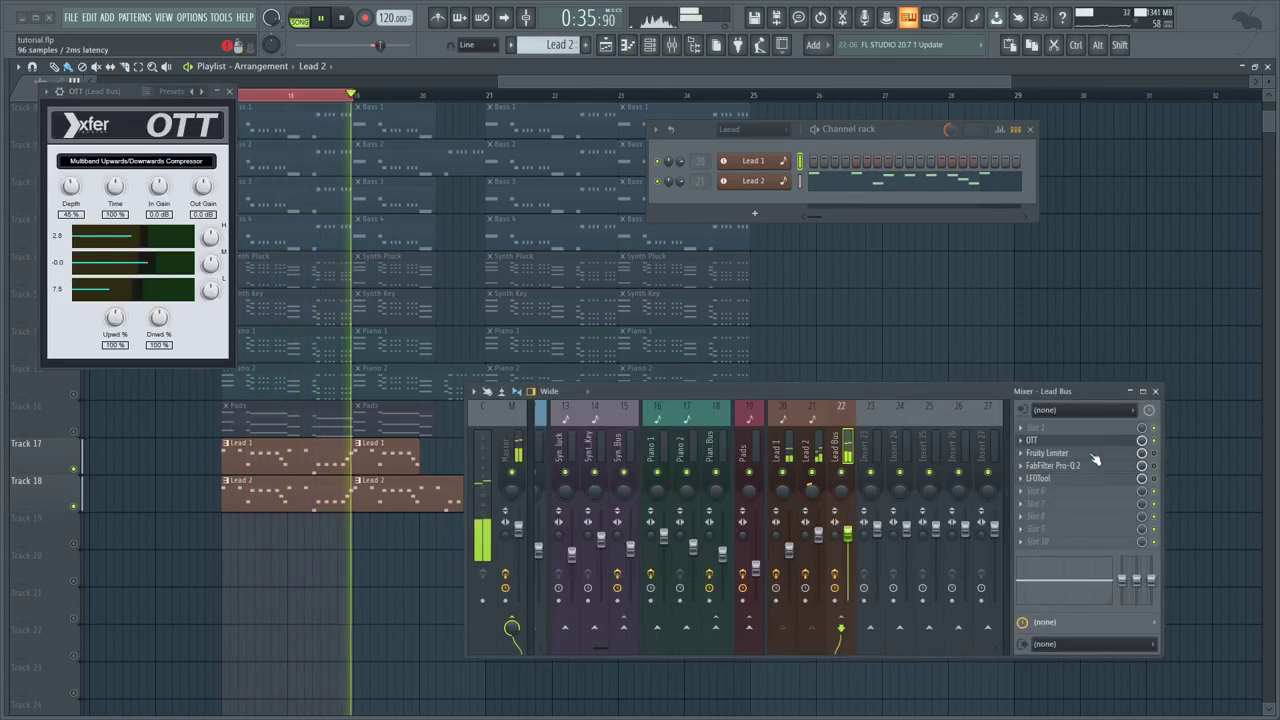
left_click(1079, 456)
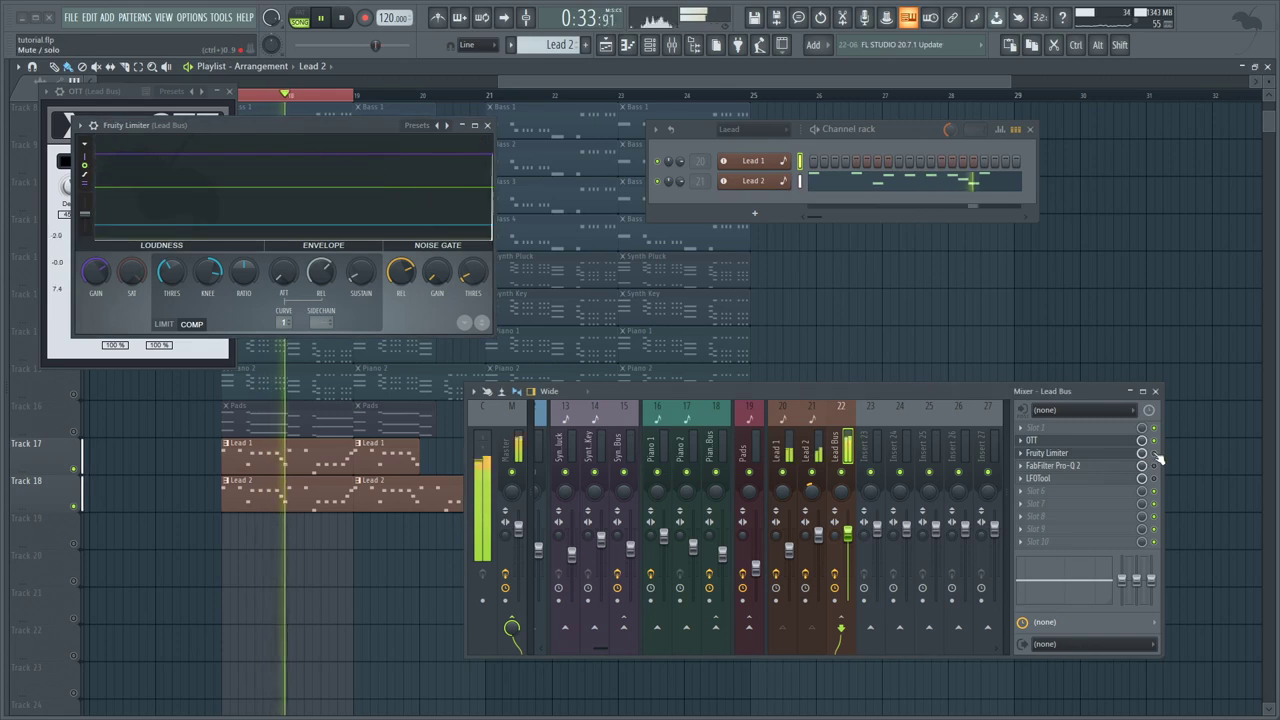
left_click(1051, 466)
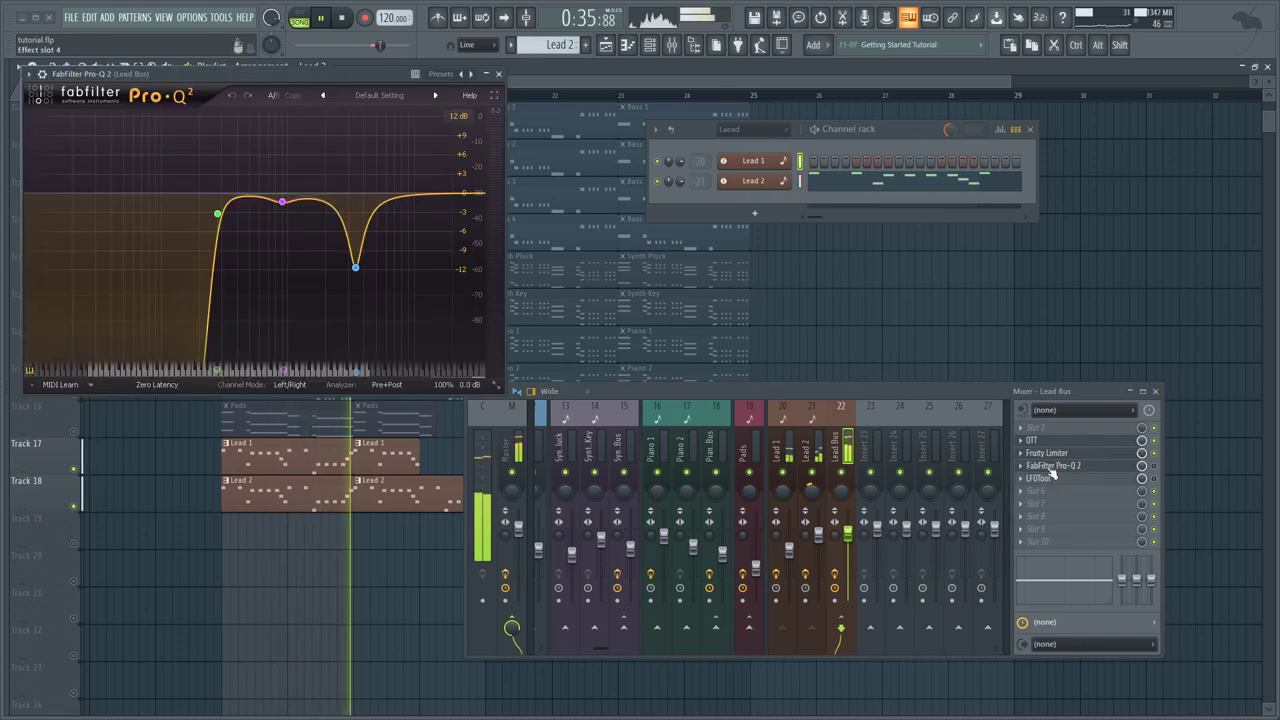
left_click(1108, 481)
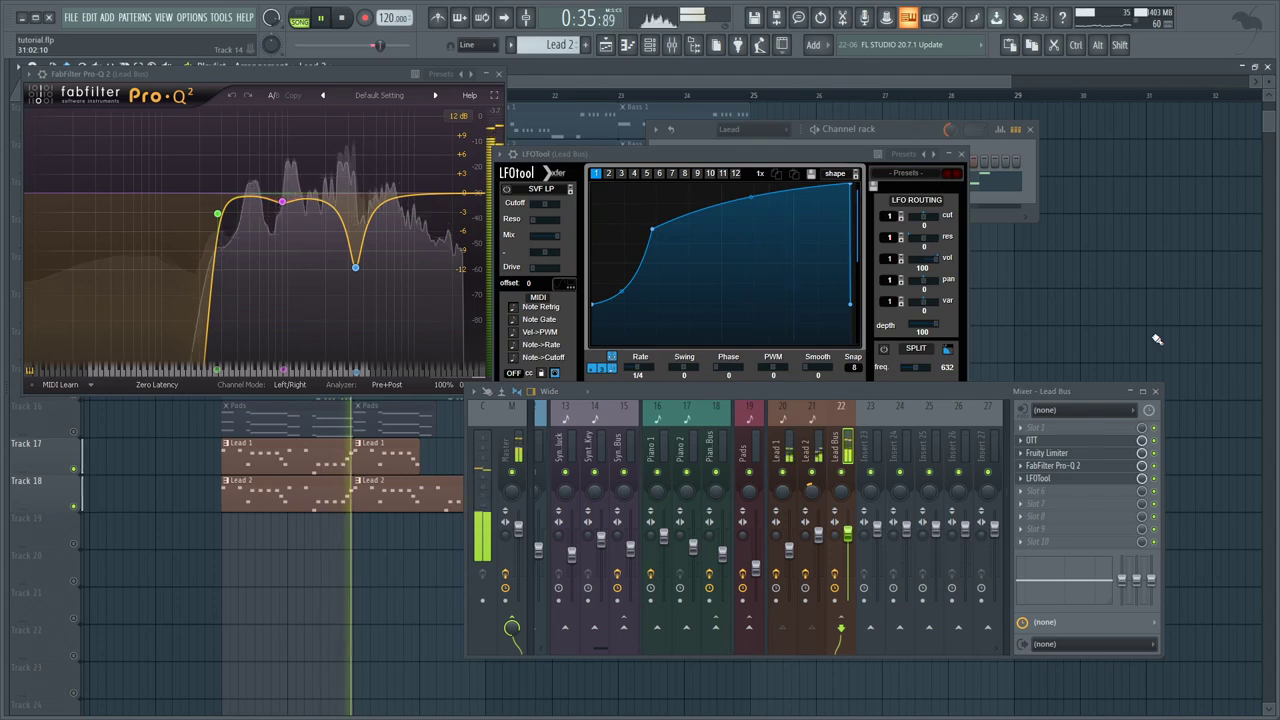
left_click_drag(786, 150, 554, 163)
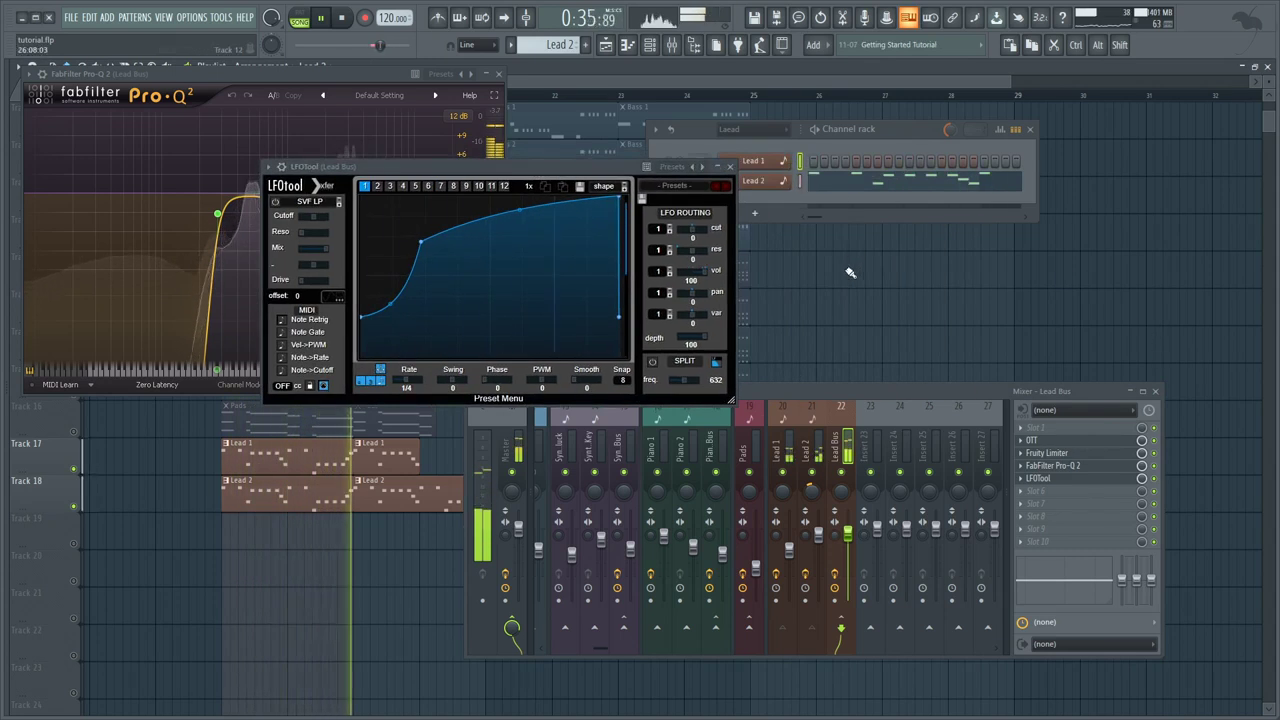
Step: Close the effect windows, mixer and channel rack, unsolo the lead tracks and clear the loop selection
key("alt+w")
left_click(1156, 391)
left_click(1030, 129)
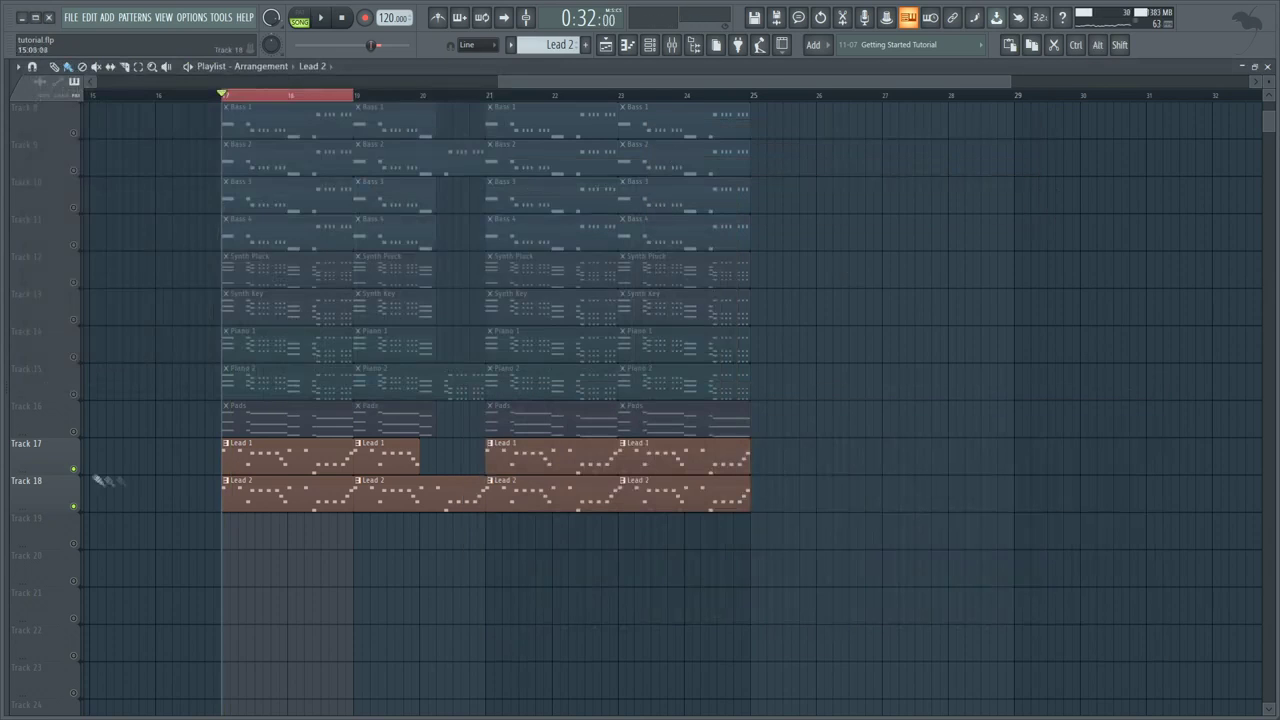
left_click(73, 469, "ctrl")
key("ctrl+d")
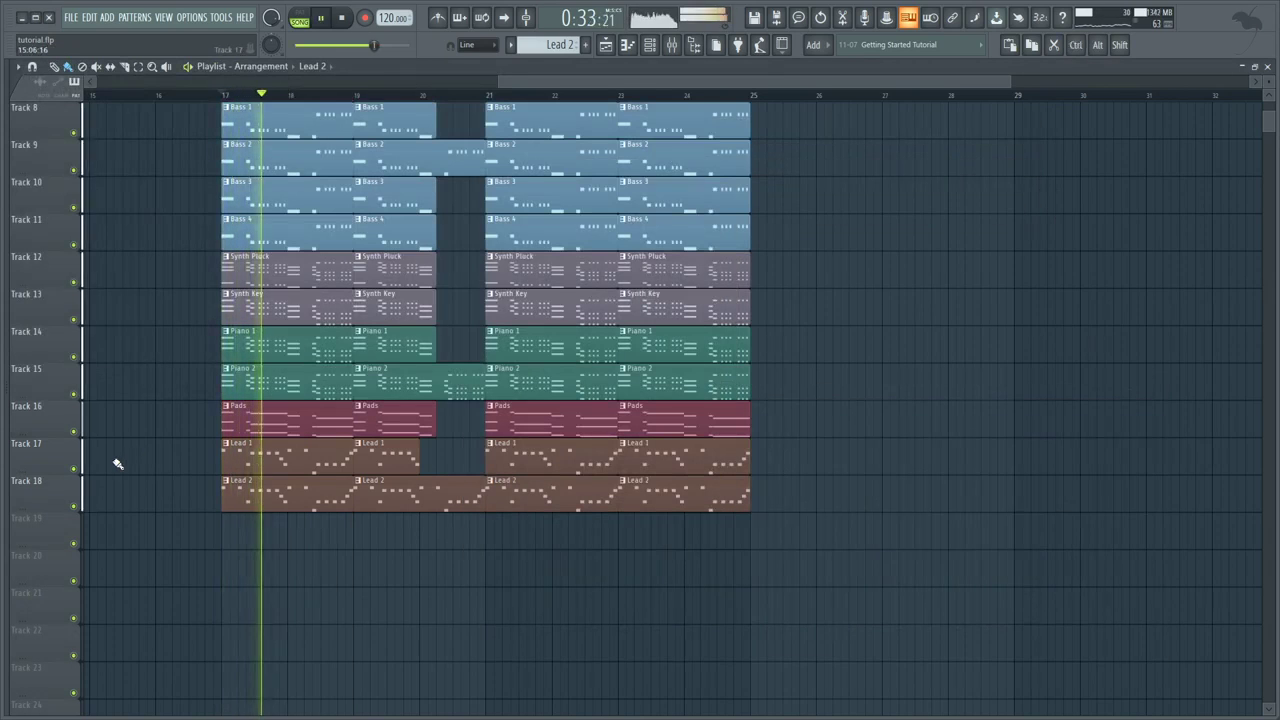
Step: Lengthen the second Lead 1 clip by about one beat and check the mixer levels during full playback
scroll(115, 463, "up", 3)
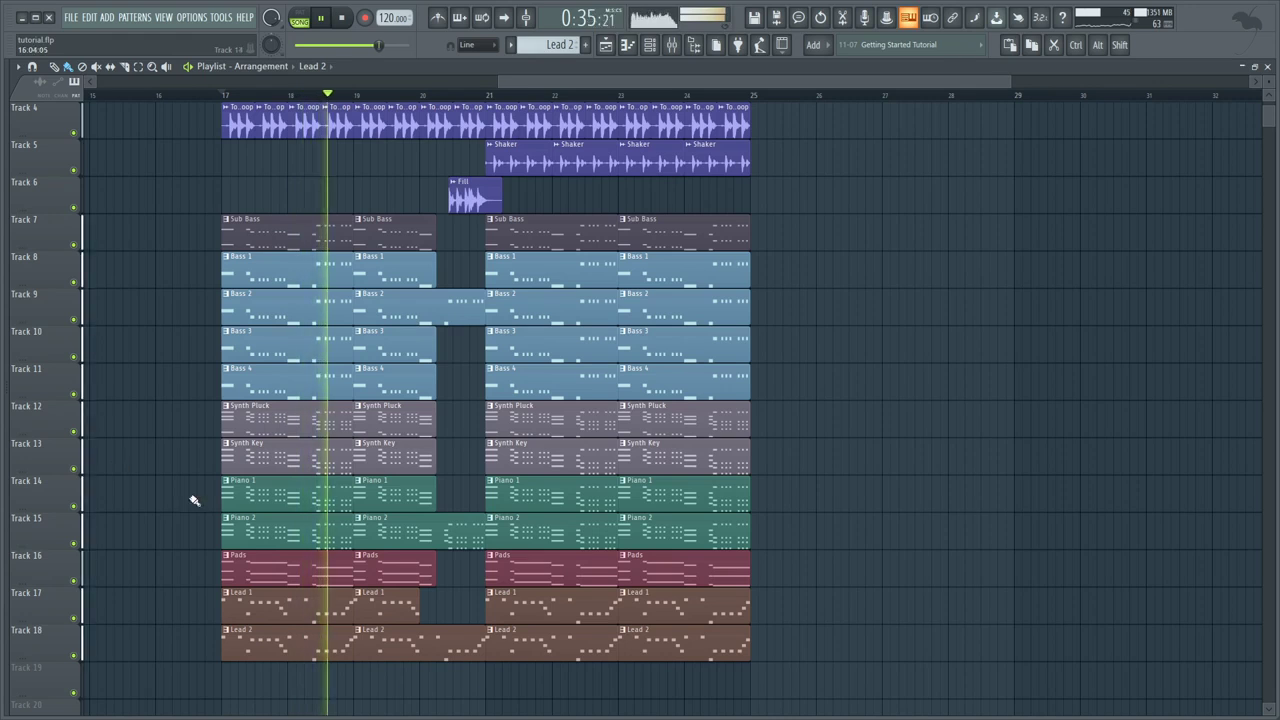
left_click_drag(419, 609, 437, 609)
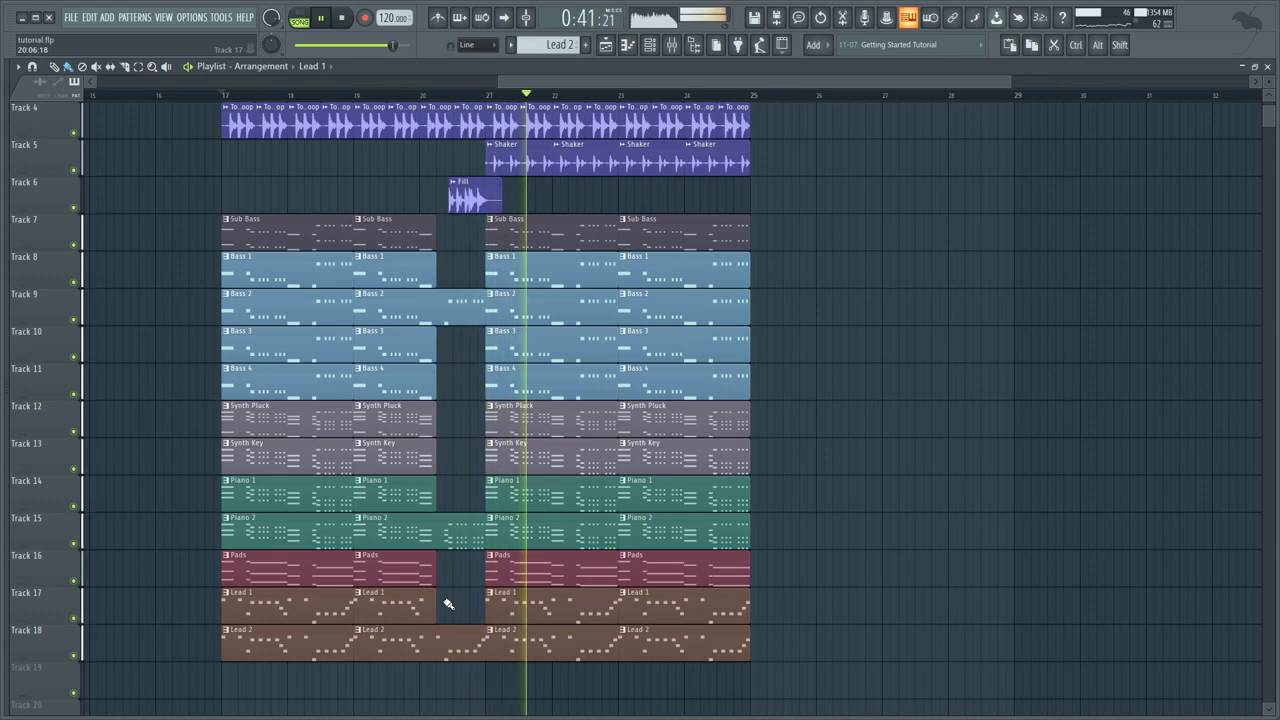
scroll(448, 604, "up", 3)
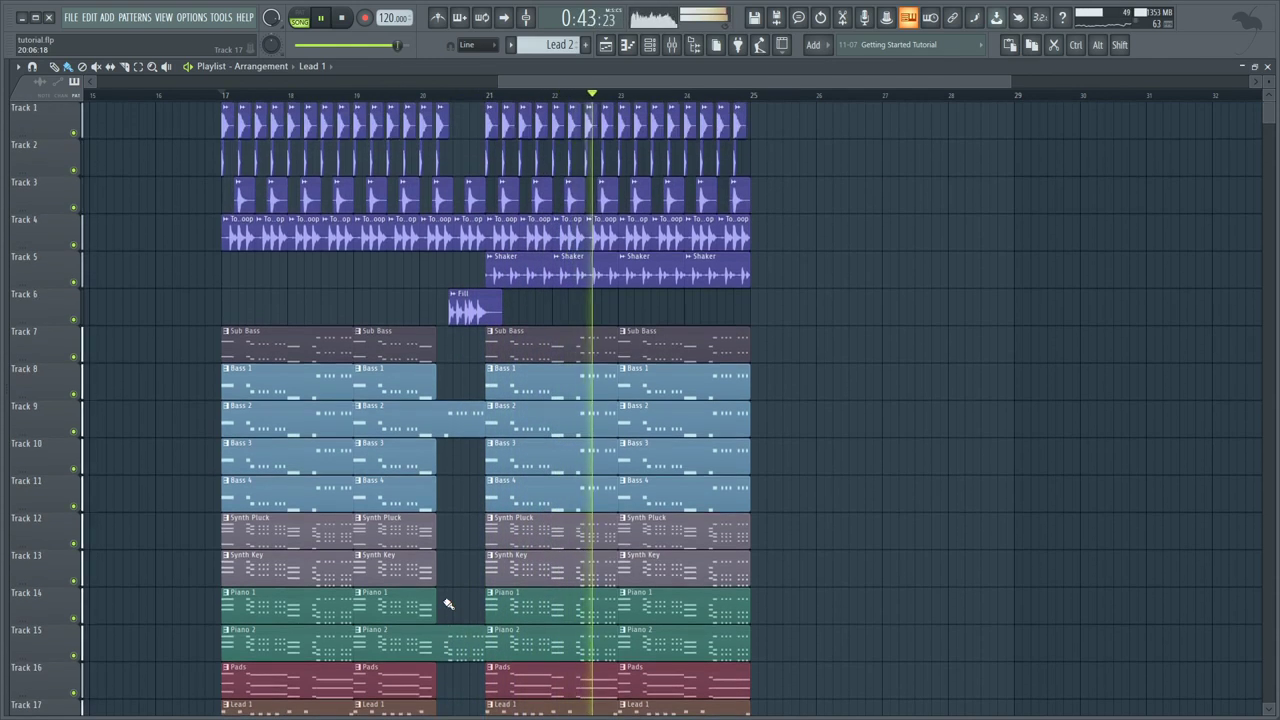
left_click(672, 47)
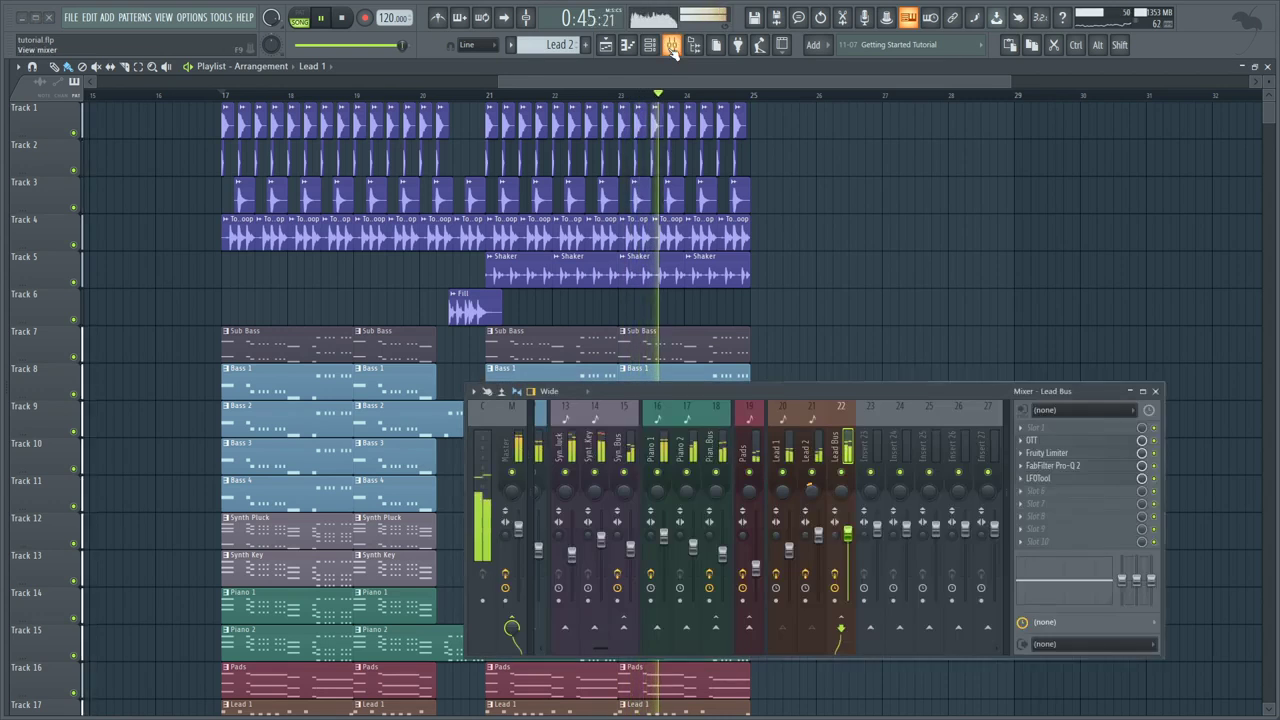
left_click(1157, 392)
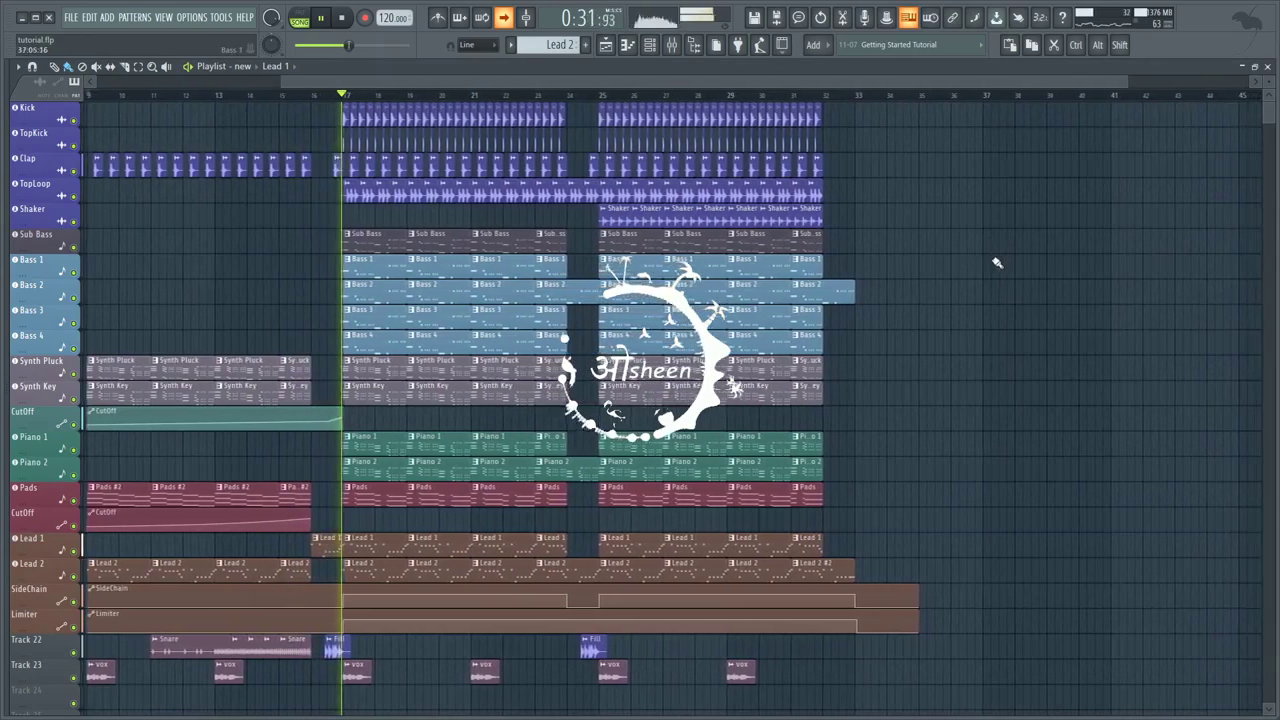
Step: Review the mixer levels from the lead to the drum channels while the full arrangement plays, and close the mixer
left_click(672, 44)
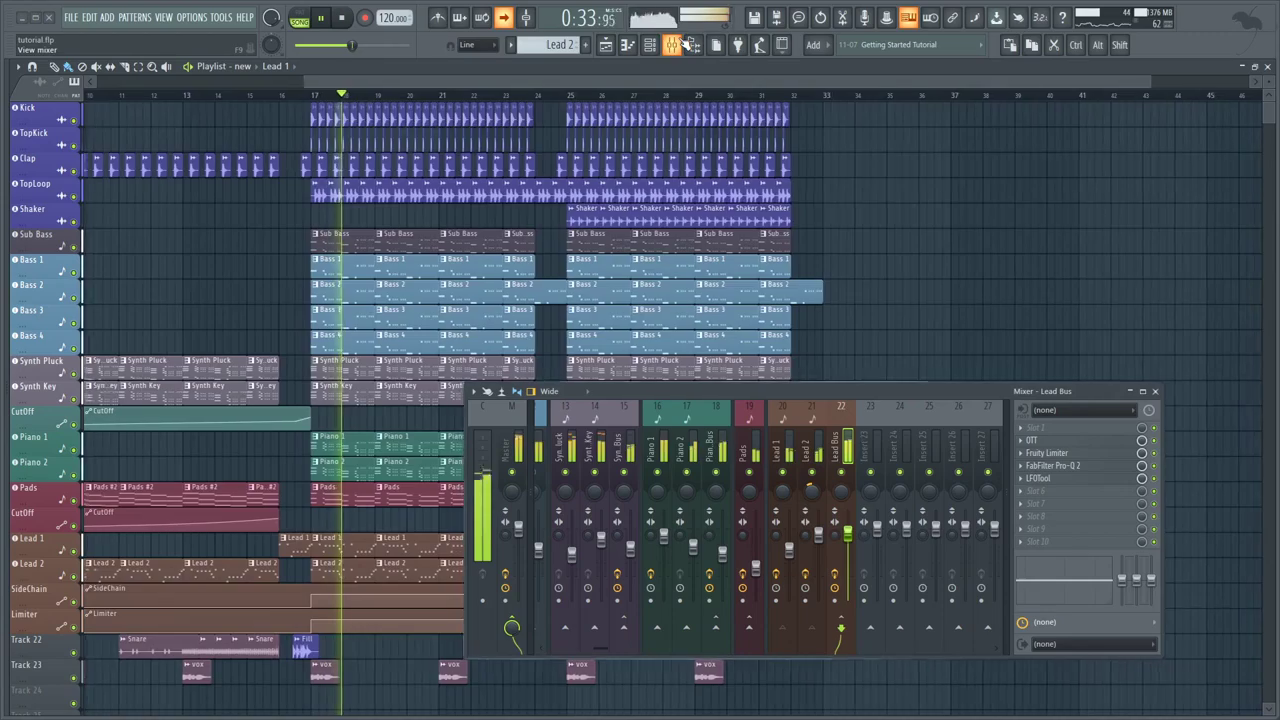
scroll(686, 419, "up", 3)
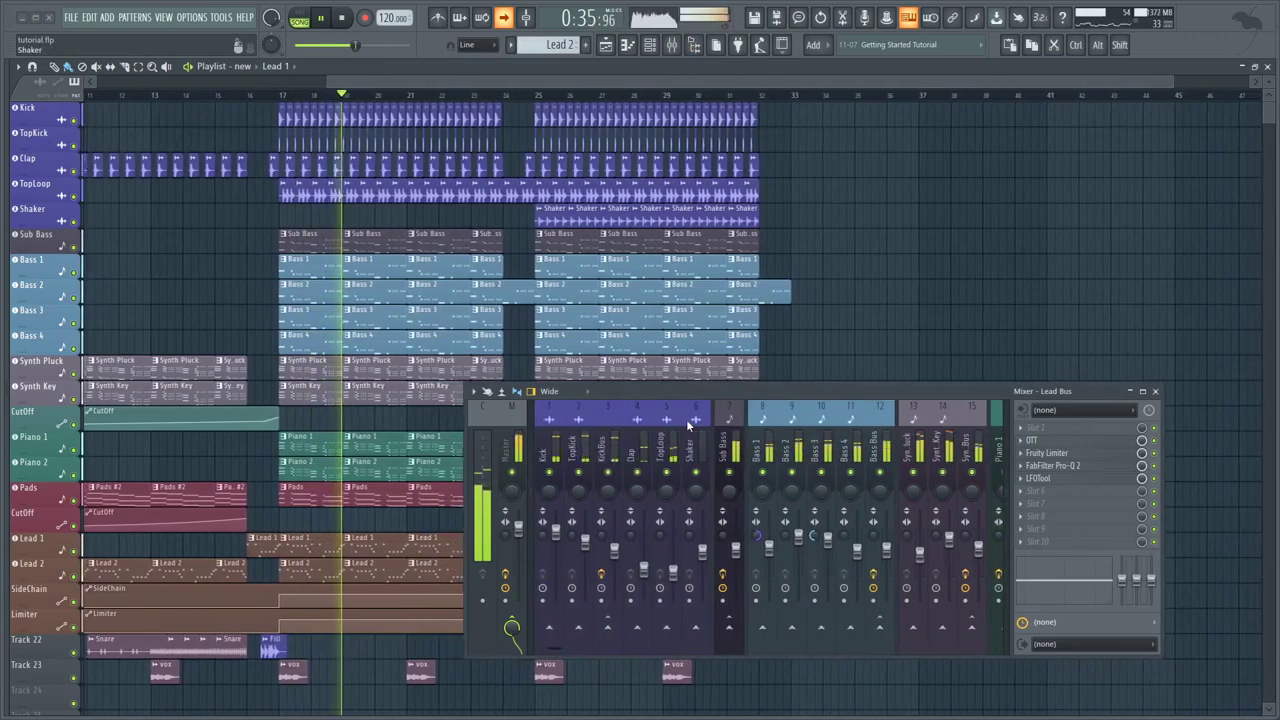
scroll(686, 419, "up", 5)
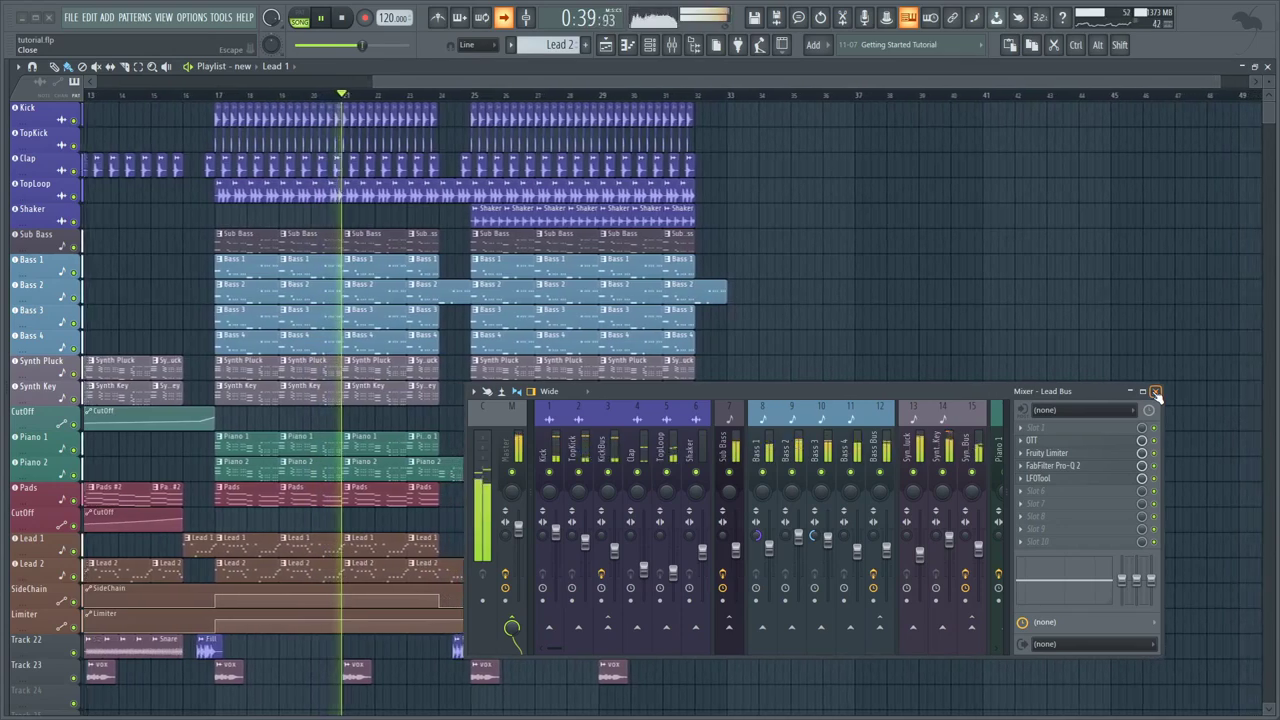
left_click(1156, 392)
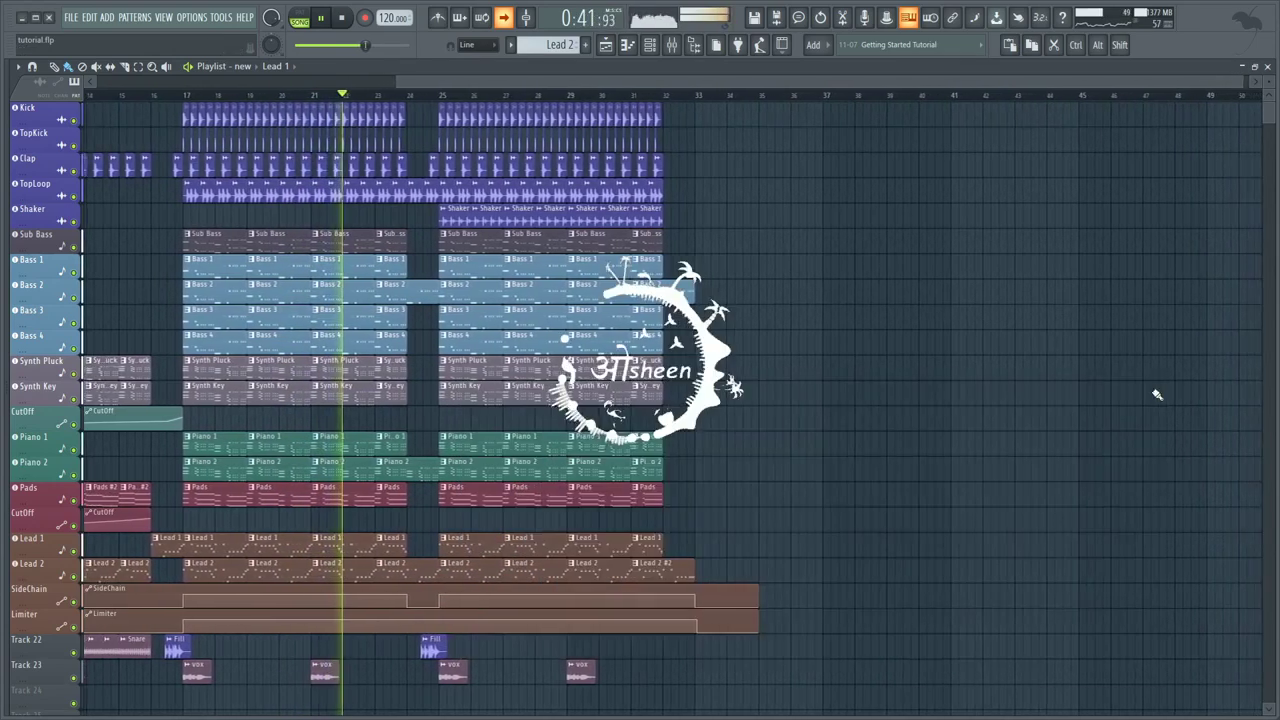